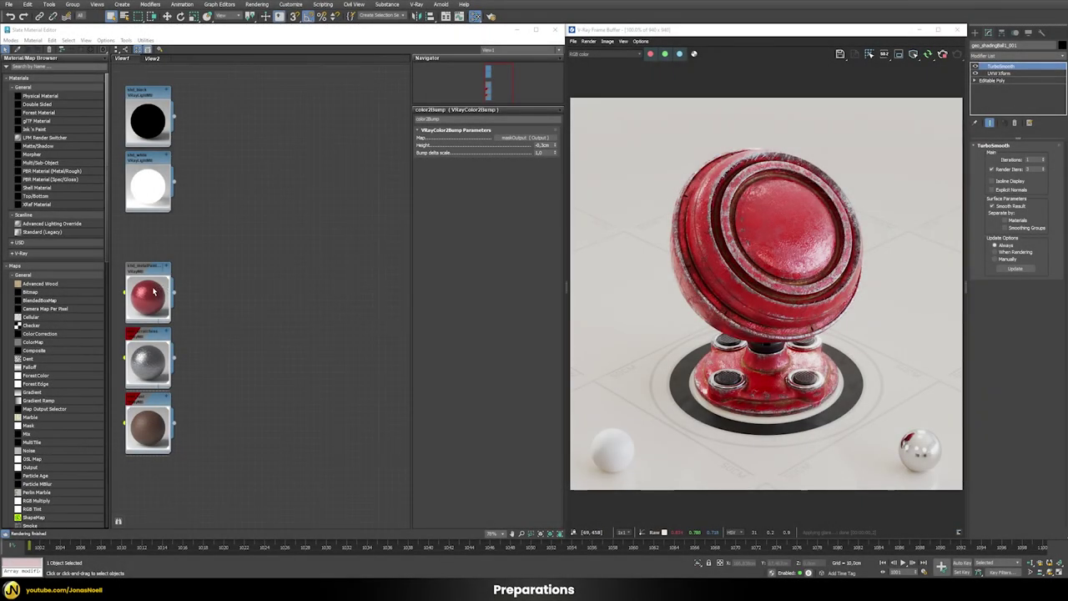
Assign the red painted metal, scratched metal and brown material in turn to the selected shading ball to preview each one
{"action": "right_click", "coordinate": [153, 290]}
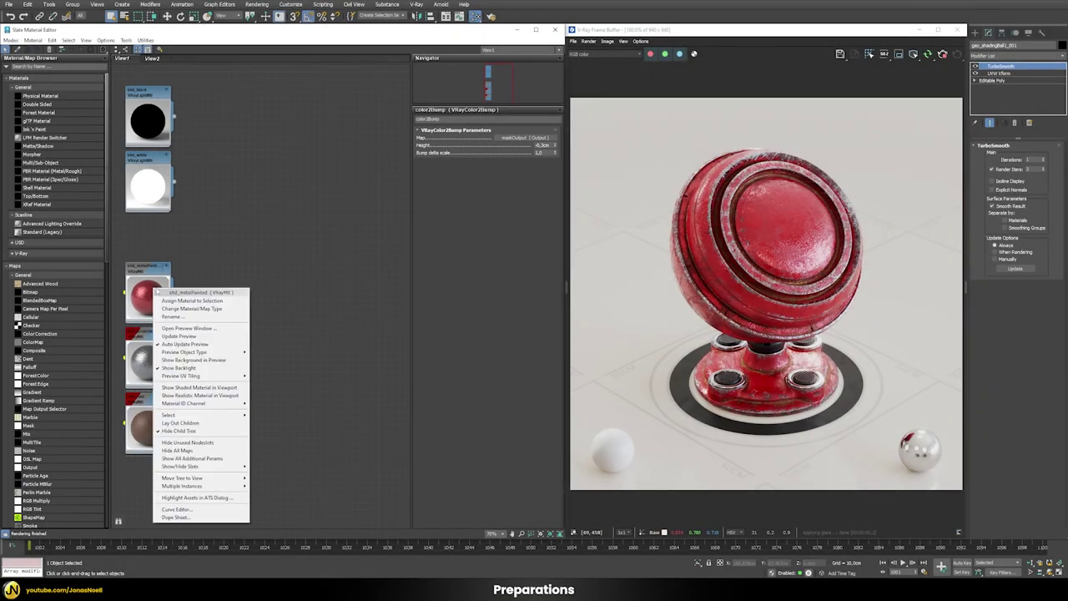
{"action": "left_click", "coordinate": [183, 303]}
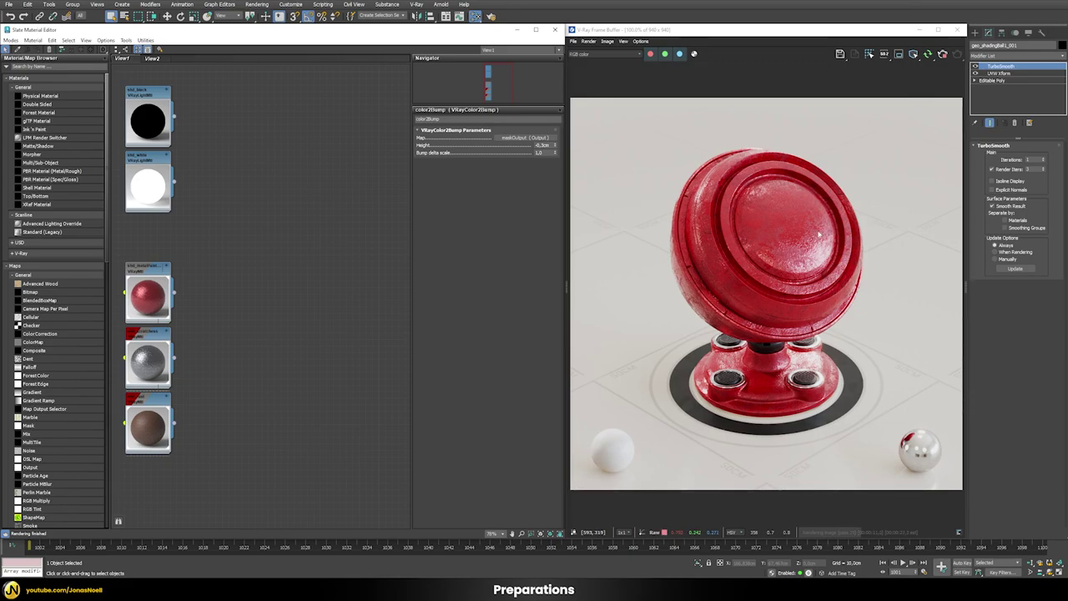
{"action": "right_click", "coordinate": [161, 364]}
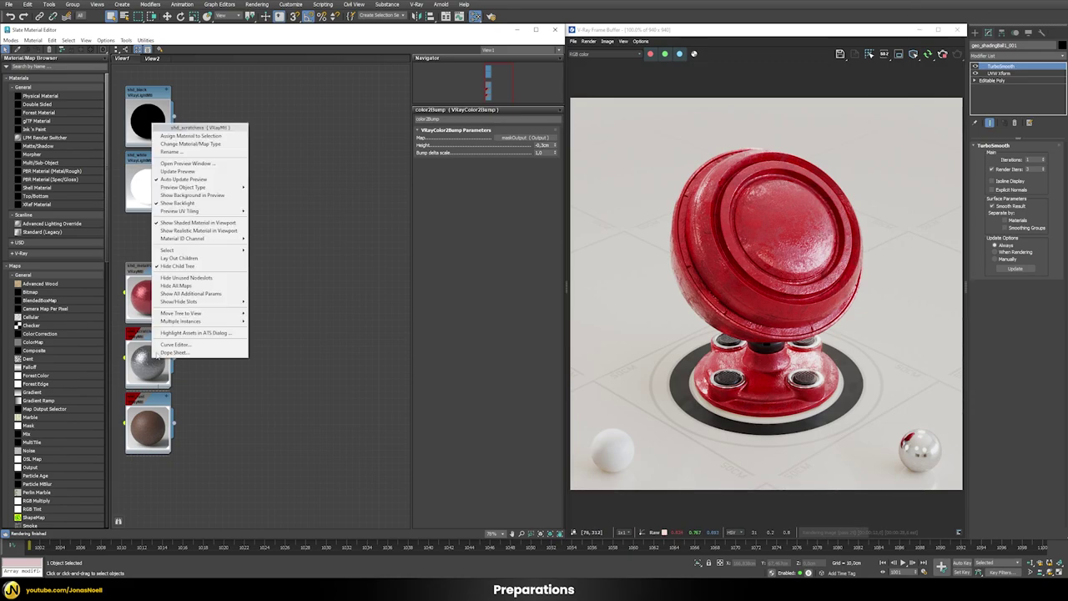
{"action": "left_click", "coordinate": [190, 135]}
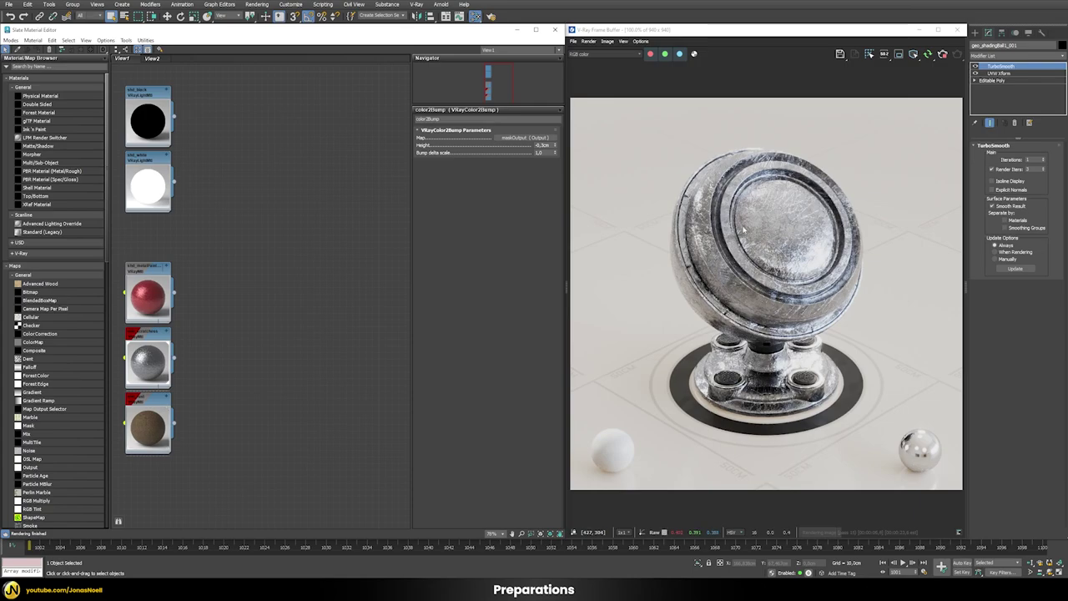
{"action": "right_click", "coordinate": [142, 189]}
{"action": "left_click", "coordinate": [180, 202]}
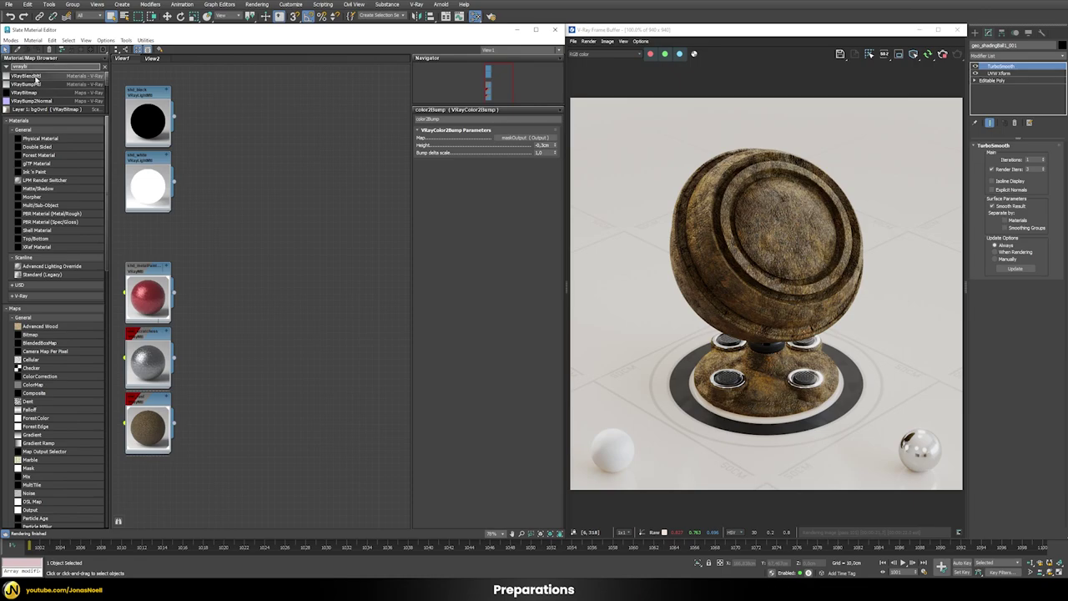
Add a VRayBlendMtl node beside the existing materials and inspect the parameters of the shd_black and shd_white light materials
{"action": "double_click", "coordinate": [36, 77]}
{"action": "left_click_drag", "start_coordinate": [256, 236], "coordinate": [289, 236]}
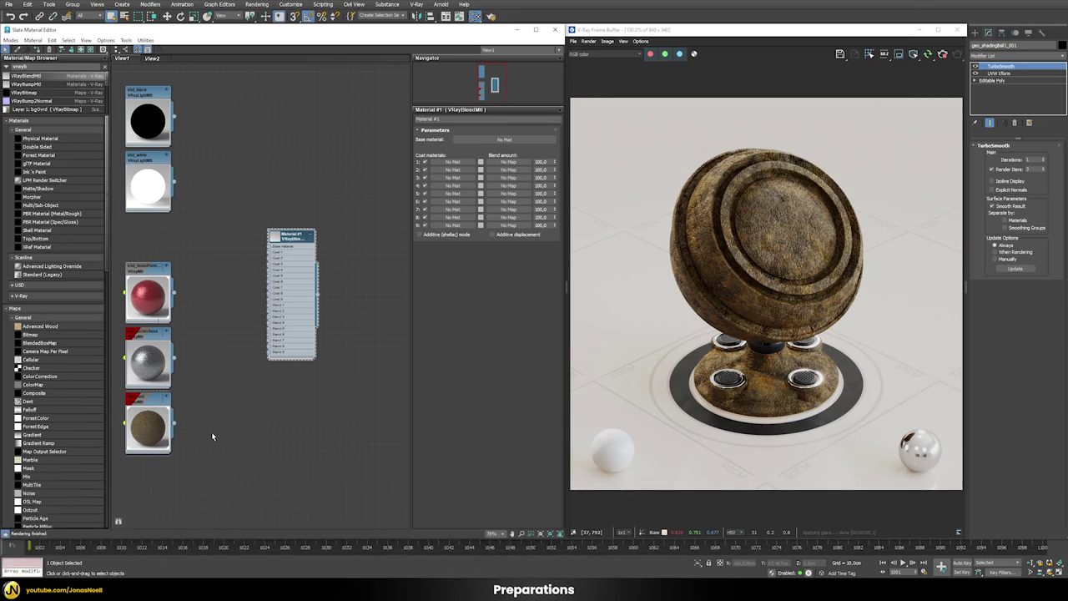
{"action": "double_click", "coordinate": [141, 123]}
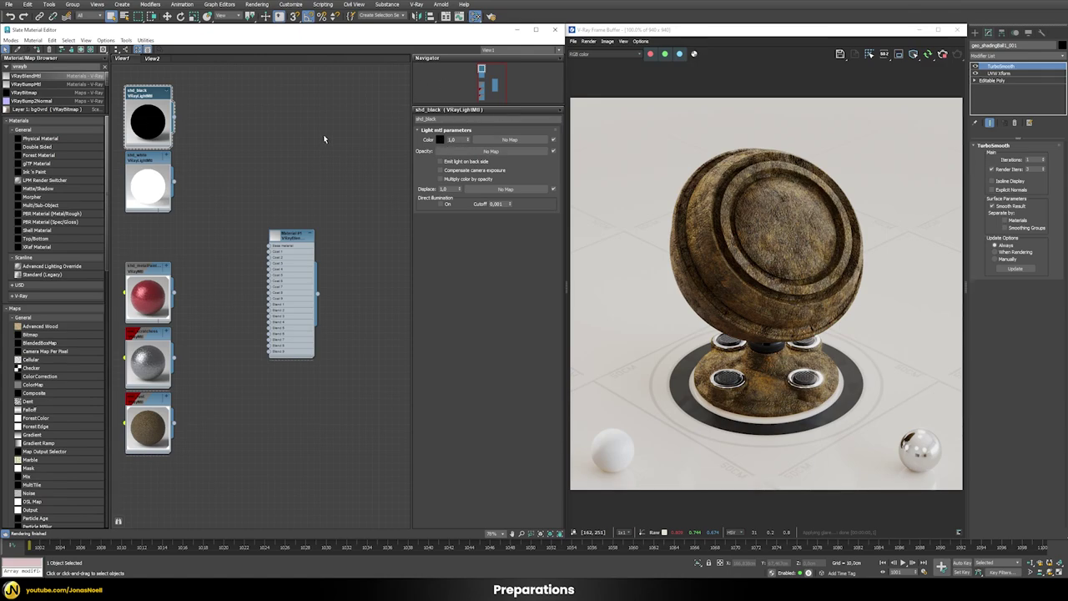
{"action": "double_click", "coordinate": [136, 186]}
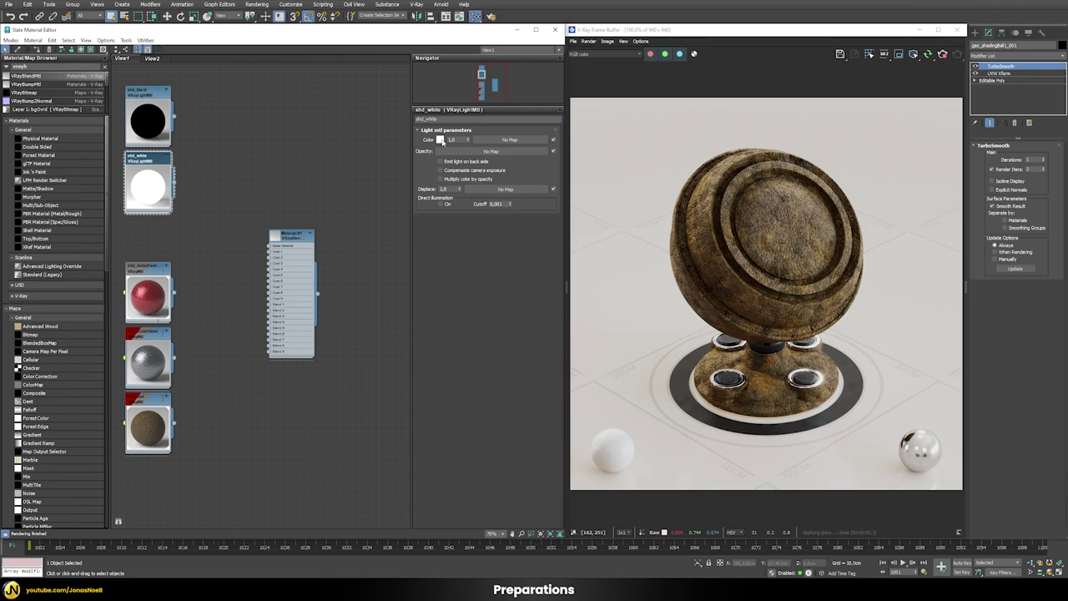
Connect shd_black as the blend material's base material and shd_white as its first coat material
{"action": "double_click", "coordinate": [294, 236]}
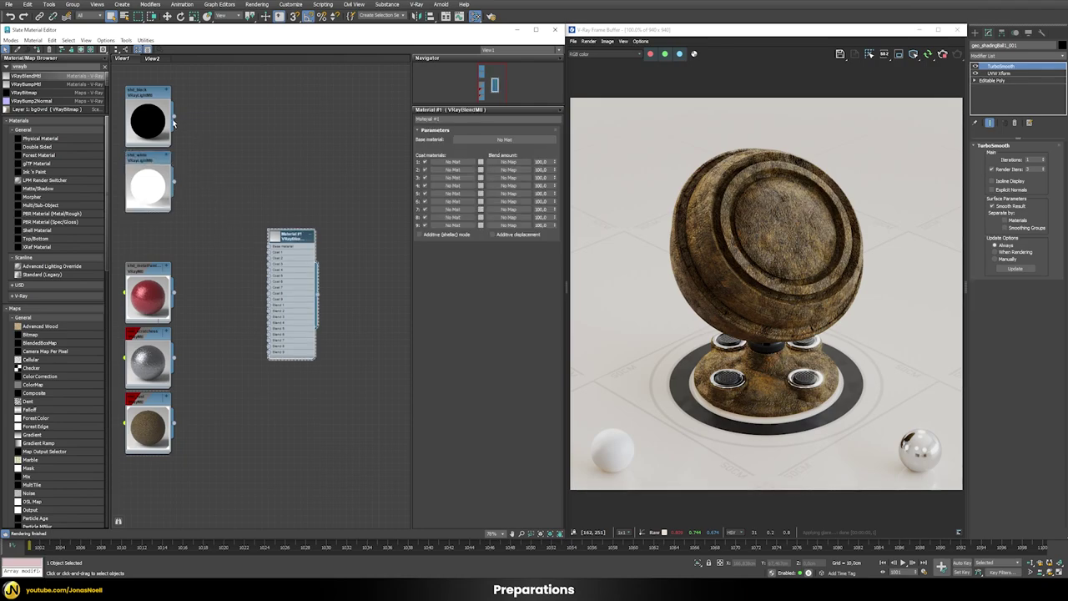
{"action": "left_click_drag", "start_coordinate": [175, 120], "coordinate": [484, 140]}
{"action": "left_click", "coordinate": [264, 309]}
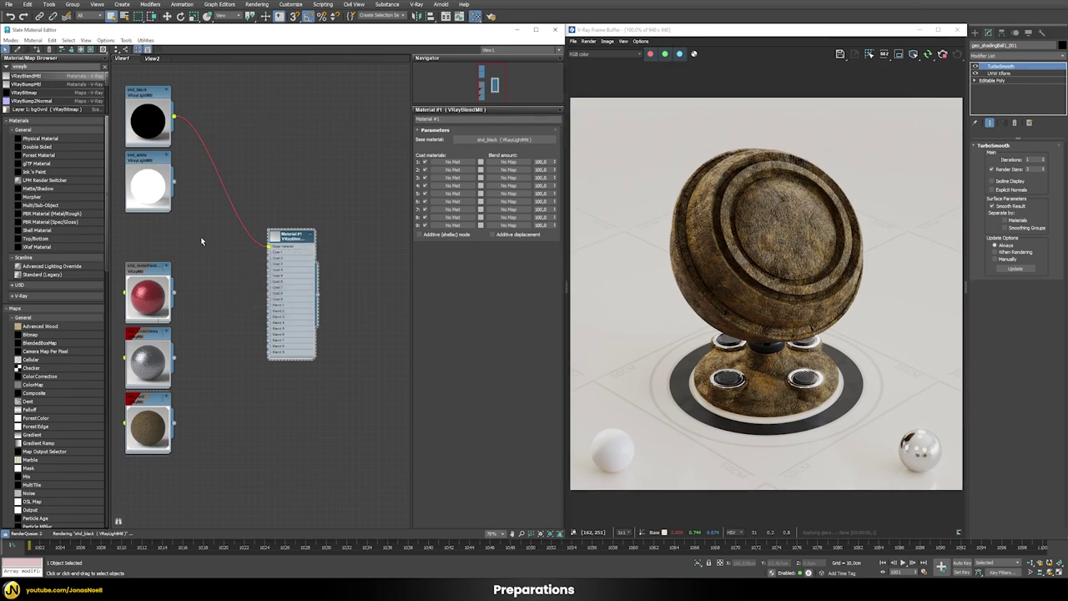
{"action": "double_click", "coordinate": [157, 197]}
{"action": "left_click_drag", "start_coordinate": [175, 186], "coordinate": [289, 239]}
{"action": "double_click", "coordinate": [290, 238]}
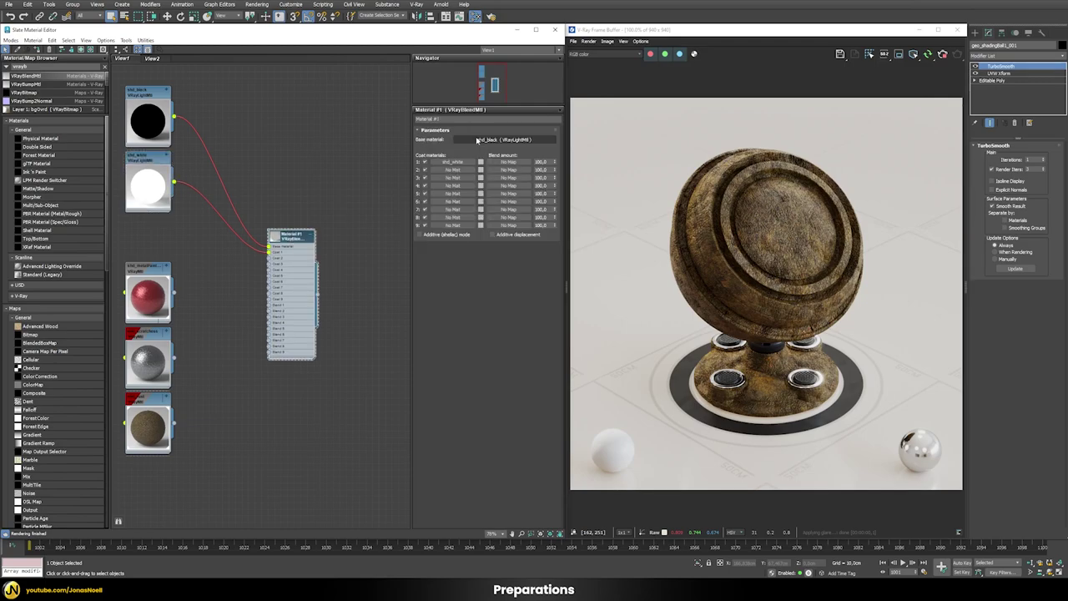
Assign the blend material to the selected shading ball and set the first coat's blend amount color to black
{"action": "right_click", "coordinate": [304, 237]}
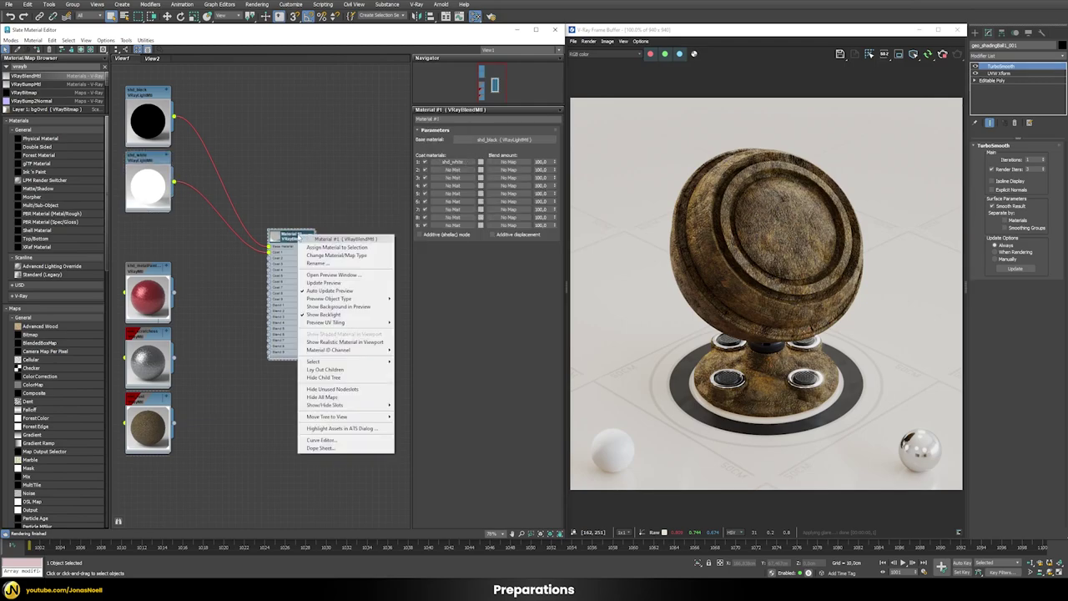
{"action": "left_click", "coordinate": [312, 247]}
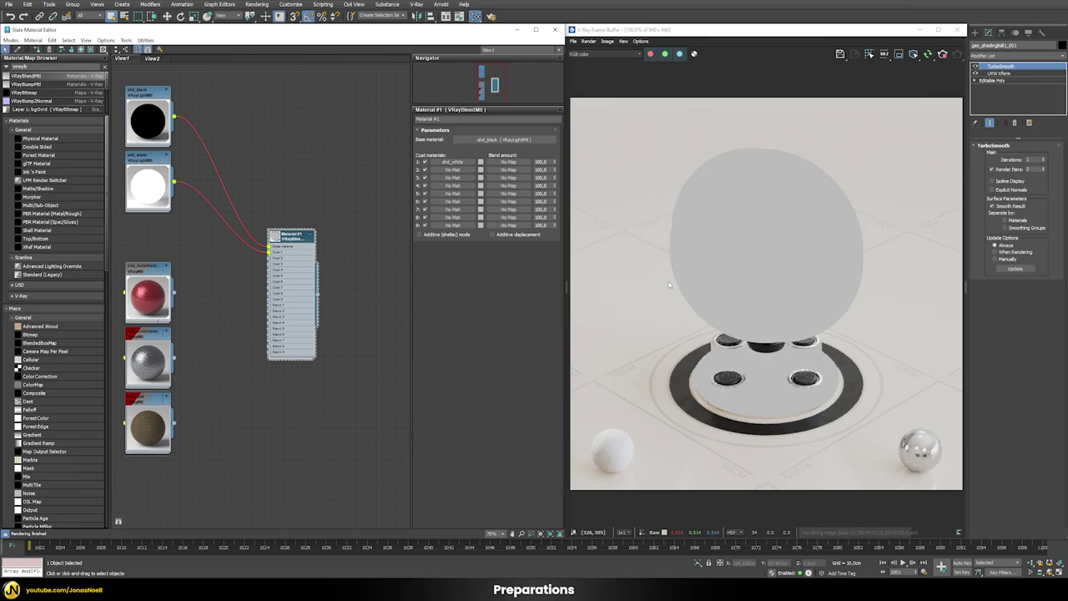
{"action": "left_click", "coordinate": [480, 163]}
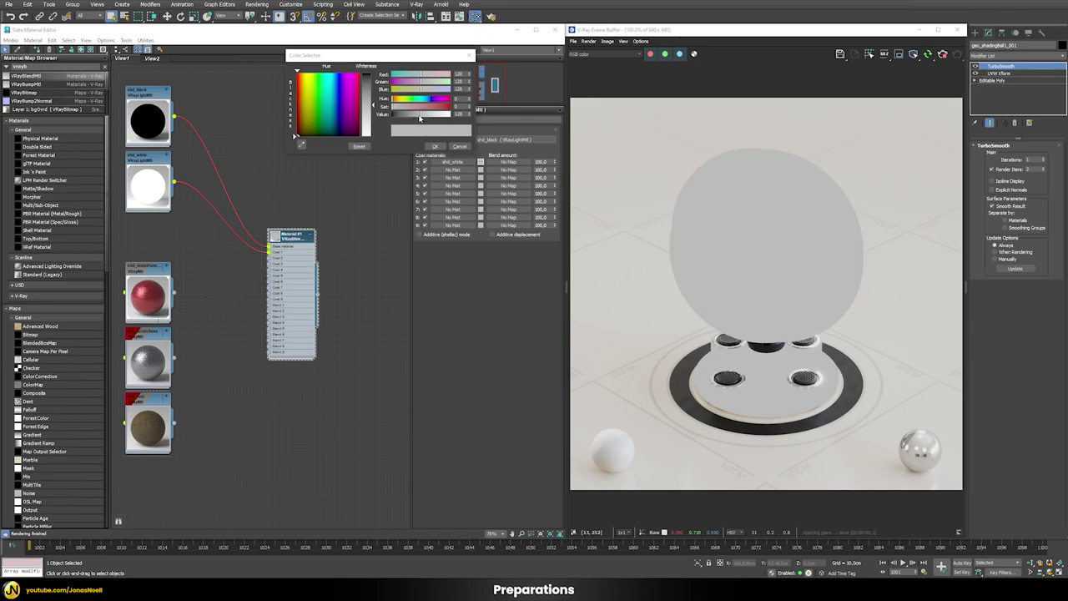
{"action": "left_click_drag", "start_coordinate": [420, 118], "coordinate": [383, 119]}
{"action": "left_click", "coordinate": [435, 146]}
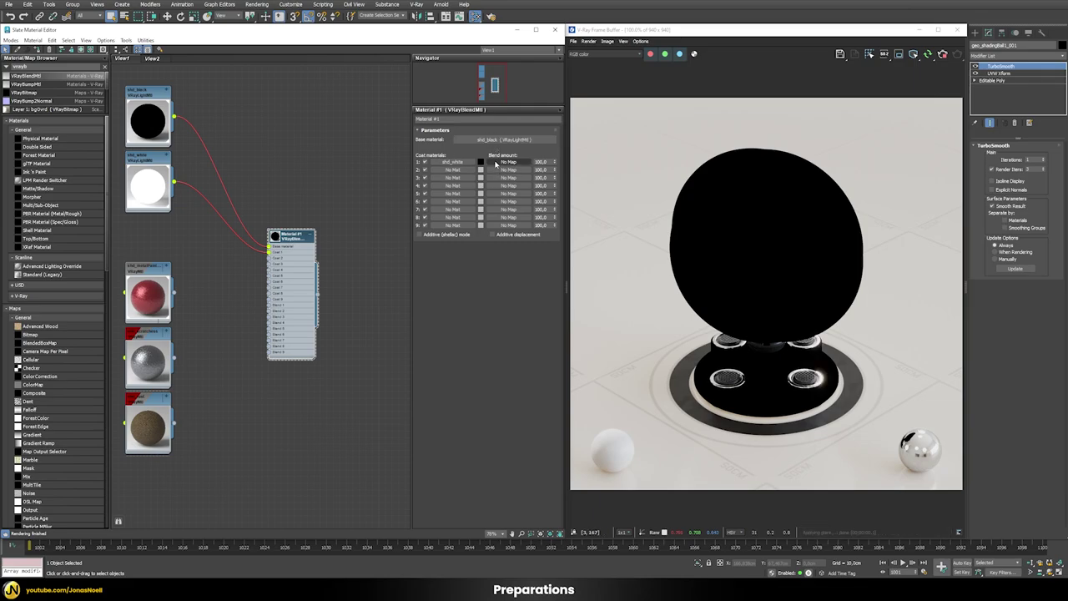
Add a Composite map as the blend amount map of the first coat material
{"action": "left_click", "coordinate": [497, 162]}
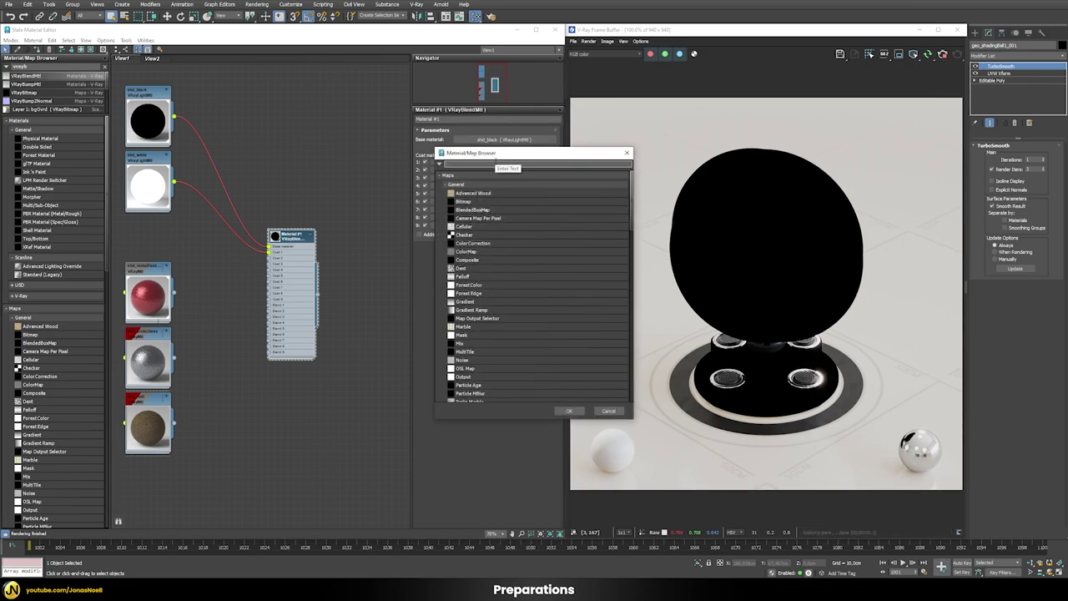
{"action": "type", "text": "comp"}
{"action": "key", "text": "Return"}
{"action": "key", "text": "Return"}
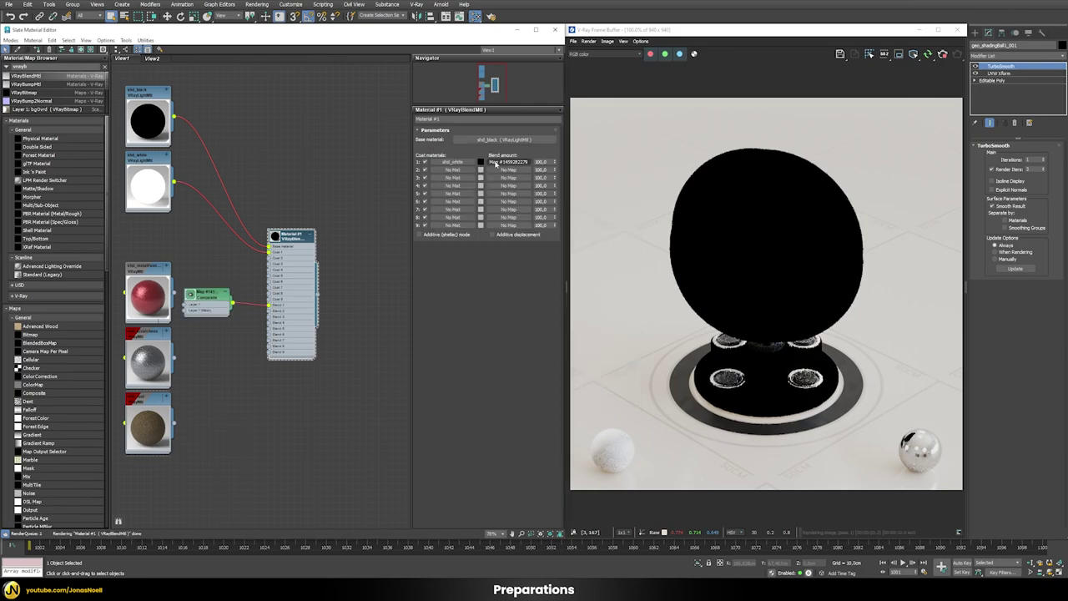
Rearrange the node graph, placing the Composite map beside the brown material, the blend material farther right, and the black and white materials higher up
{"action": "left_click_drag", "start_coordinate": [214, 295], "coordinate": [241, 399]}
{"action": "middle_click_drag", "start_coordinate": [285, 141], "coordinate": [318, 266]}
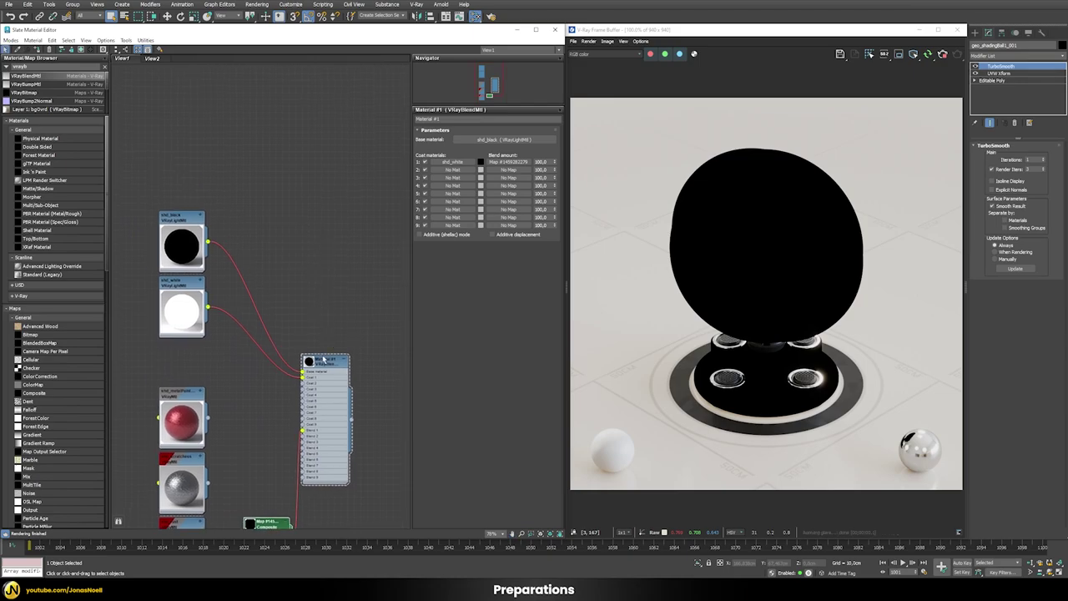
{"action": "left_click_drag", "start_coordinate": [333, 359], "coordinate": [387, 197]}
{"action": "left_click_drag", "start_coordinate": [152, 167], "coordinate": [209, 327]}
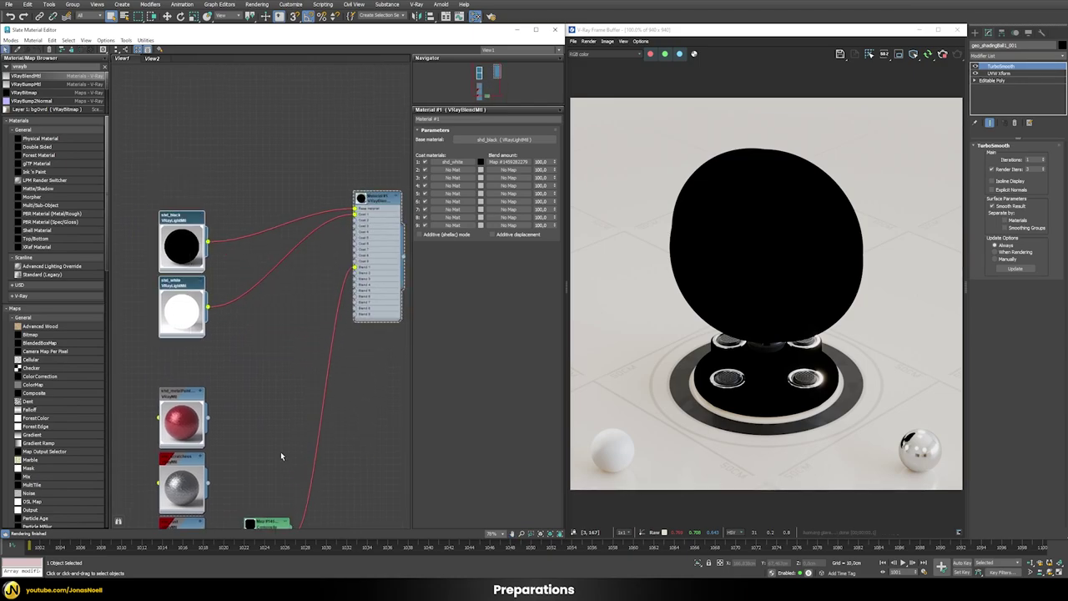
{"action": "scroll", "coordinate": [281, 452], "scroll_direction": "down", "scroll_amount": 1}
{"action": "scroll", "coordinate": [279, 434], "scroll_direction": "down", "scroll_amount": 2}
{"action": "left_click_drag", "start_coordinate": [219, 265], "coordinate": [181, 175]}
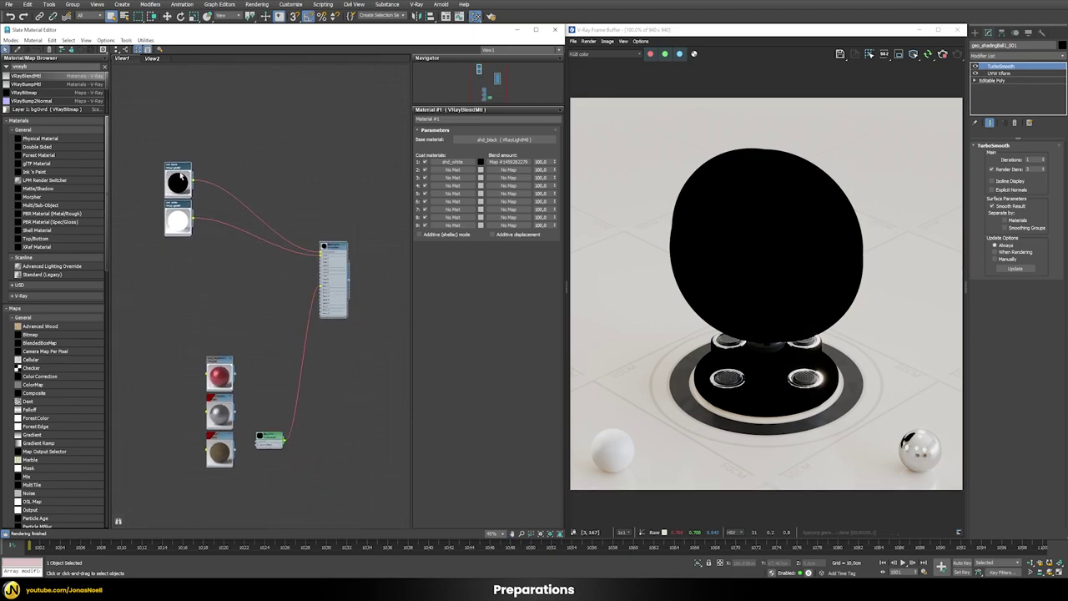
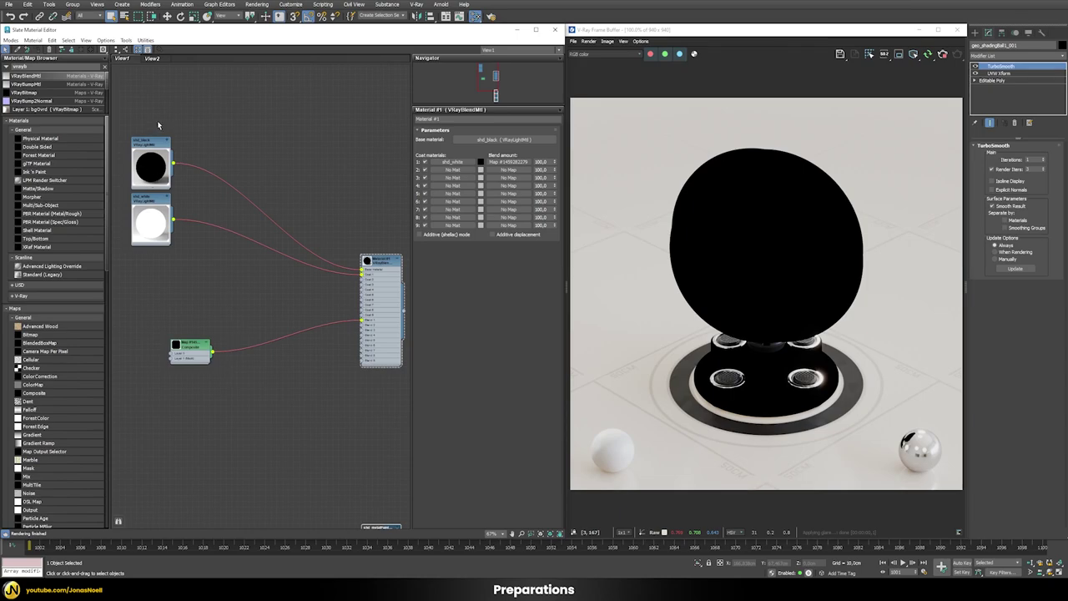
Stack the black and white material nodes directly above the blend material and move the Composite map close beside it
{"action": "left_click_drag", "start_coordinate": [161, 118], "coordinate": [144, 207]}
{"action": "left_click_drag", "start_coordinate": [150, 202], "coordinate": [376, 187]}
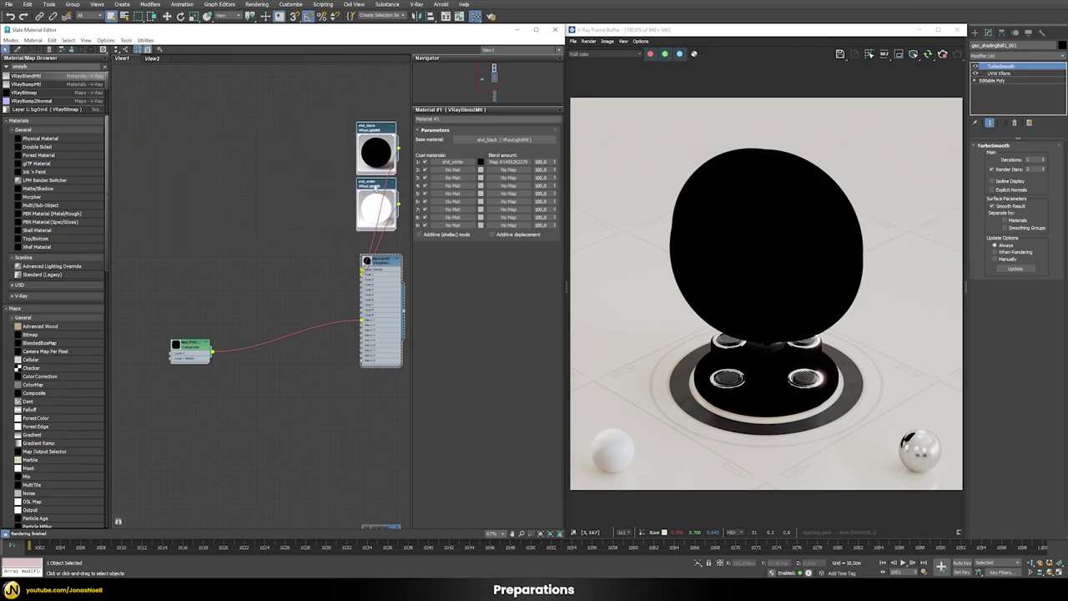
{"action": "left_click_drag", "start_coordinate": [190, 346], "coordinate": [322, 312]}
{"action": "scroll", "coordinate": [328, 346], "scroll_direction": "up", "scroll_amount": 2}
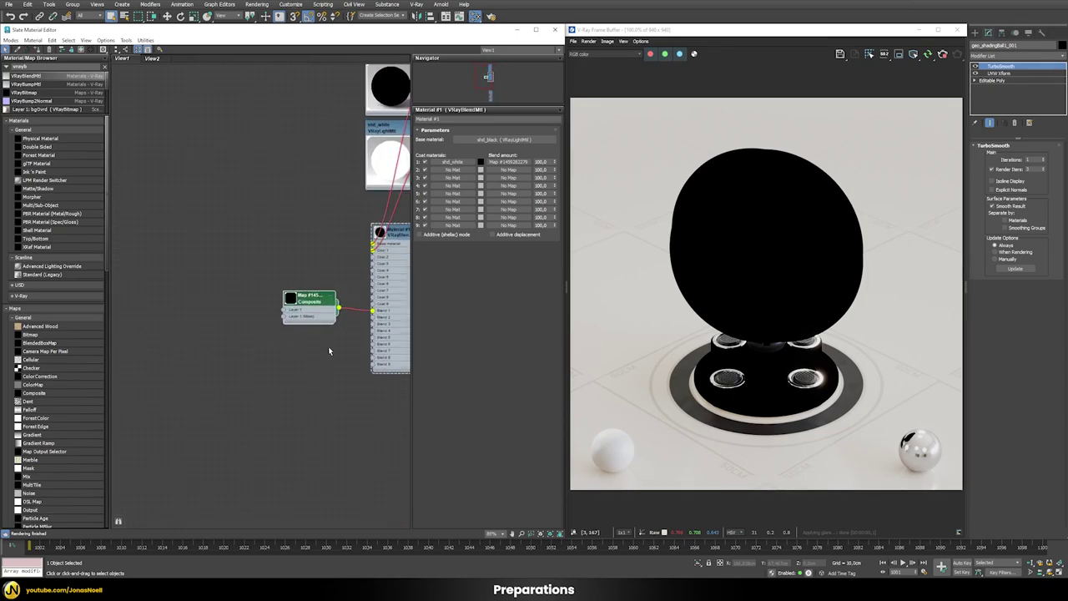
{"action": "middle_click_drag", "start_coordinate": [328, 346], "coordinate": [274, 346]}
Add a VRayColor map to Layer 1 of the Composite map
{"action": "double_click", "coordinate": [256, 305]}
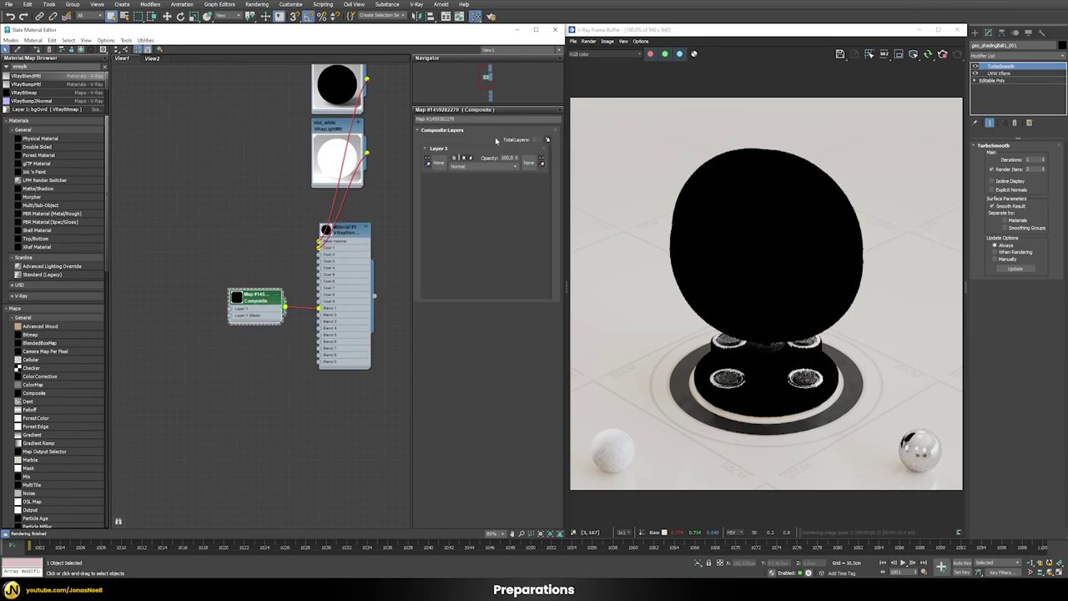
{"action": "left_click", "coordinate": [439, 166]}
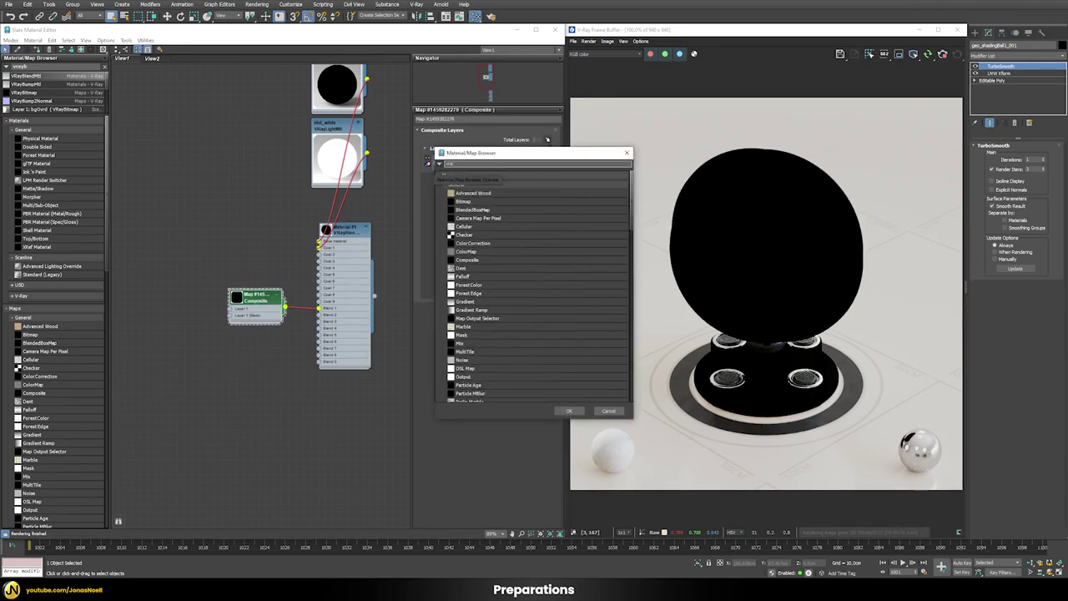
{"action": "type", "text": "vrayc"}
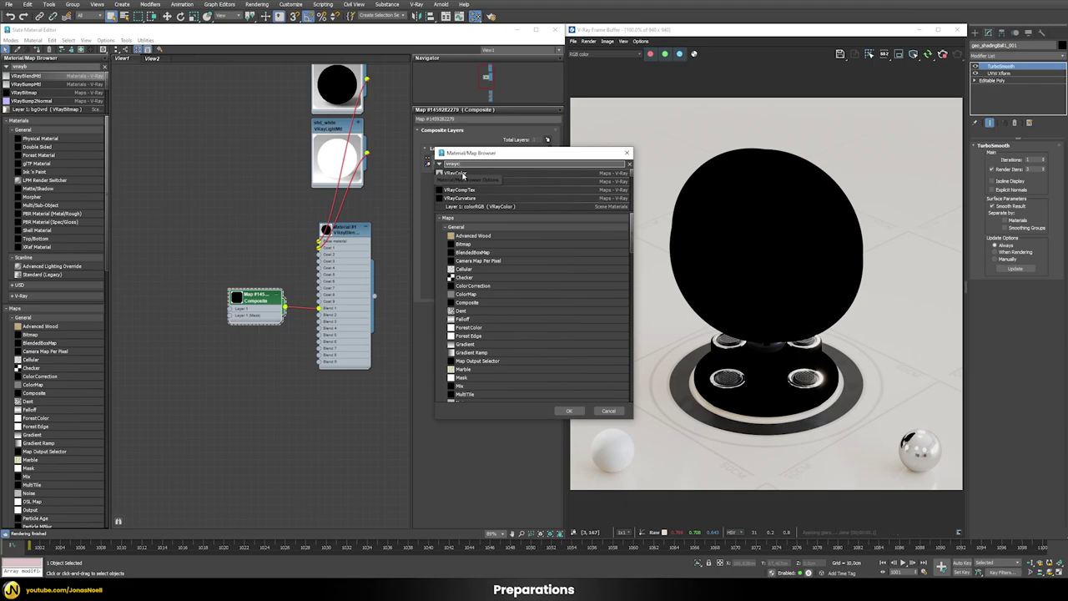
{"action": "double_click", "coordinate": [462, 174]}
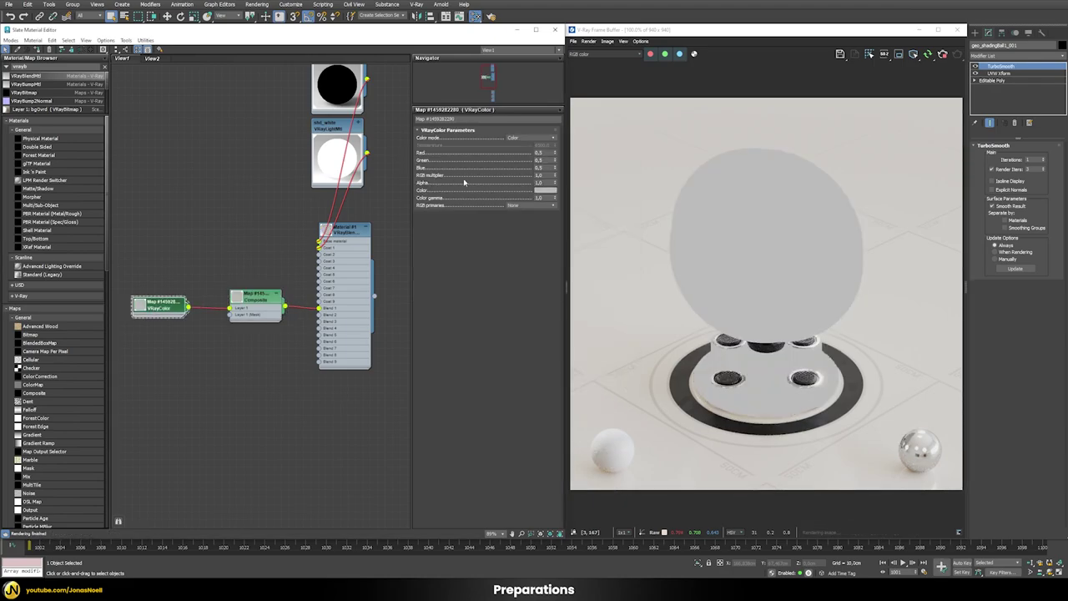
Set the VRayColor map's color to pure black
{"action": "left_click", "coordinate": [545, 191]}
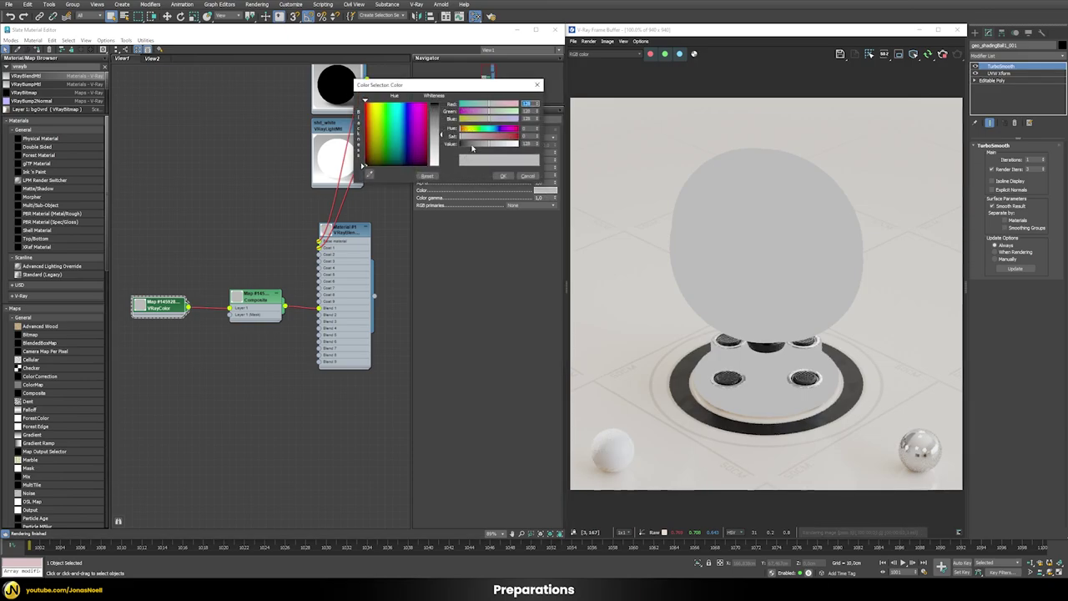
{"action": "left_click_drag", "start_coordinate": [472, 148], "coordinate": [460, 145]}
{"action": "left_click", "coordinate": [503, 176]}
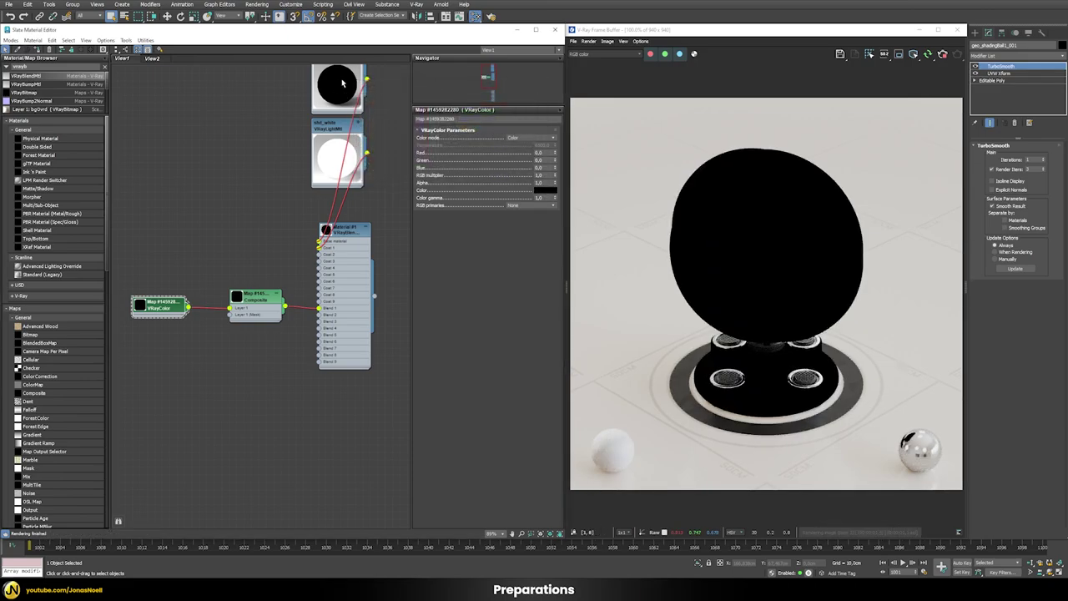
Find the Output map in the material/map library and add it to the node graph
{"action": "double_click", "coordinate": [255, 297]}
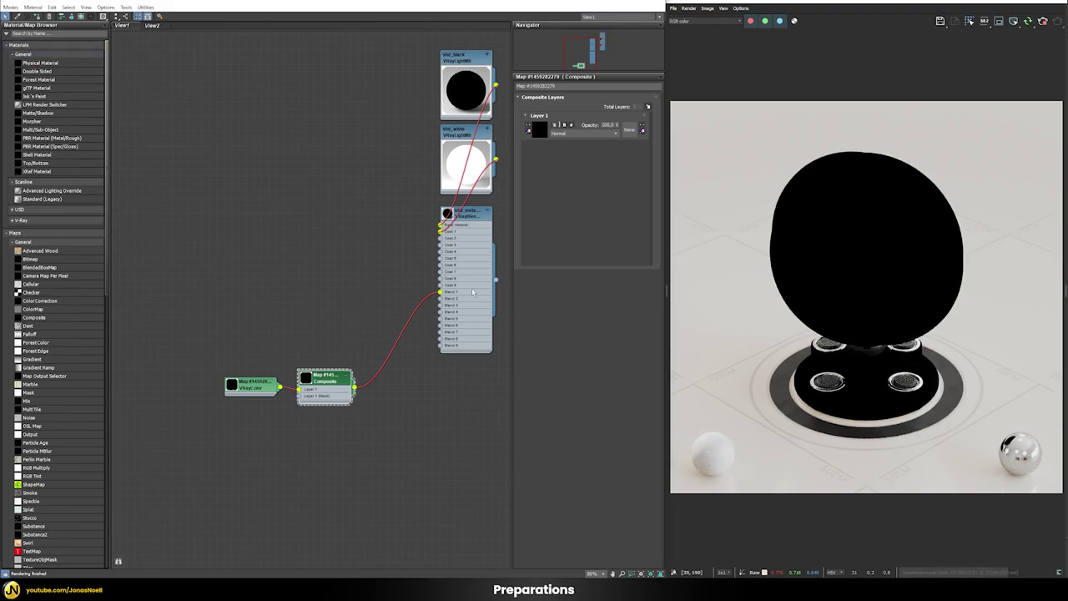
{"action": "double_click", "coordinate": [476, 226]}
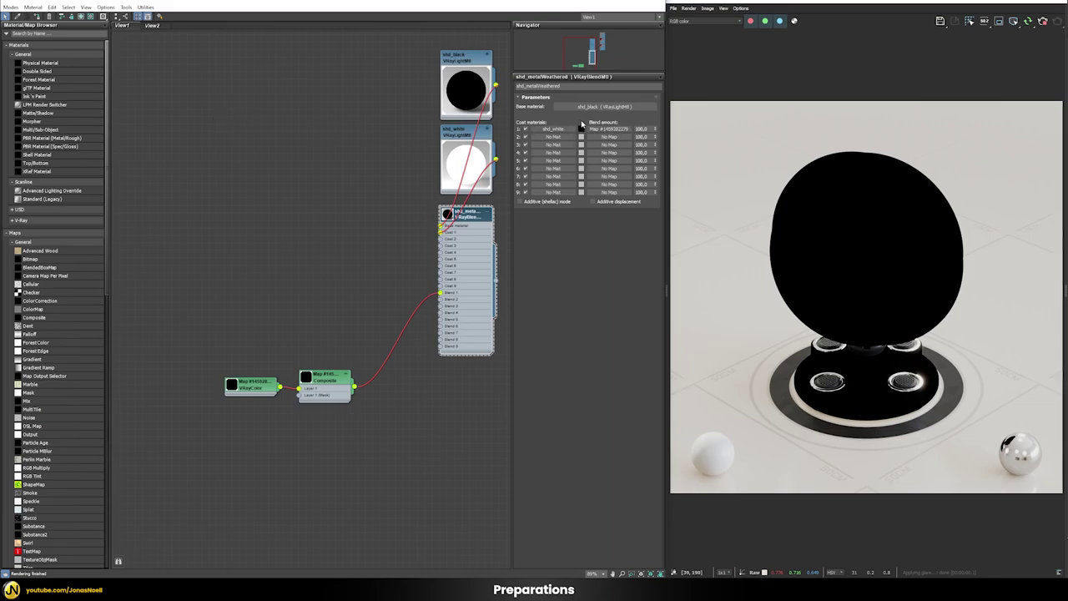
{"action": "left_click", "coordinate": [69, 34]}
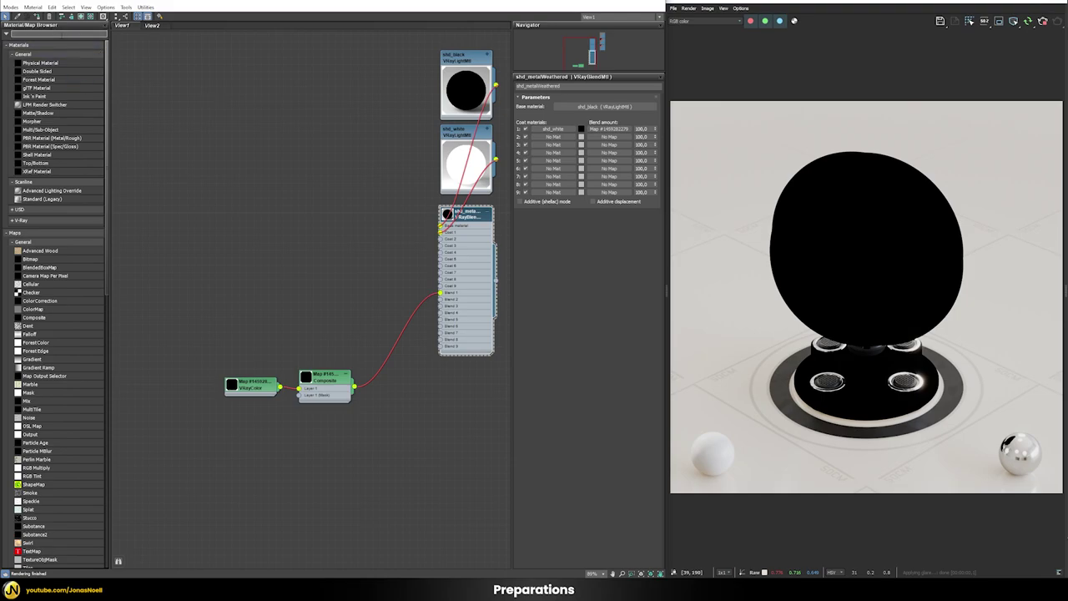
{"action": "type", "text": "out"}
{"action": "key", "text": "Down"}
{"action": "key", "text": "Down"}
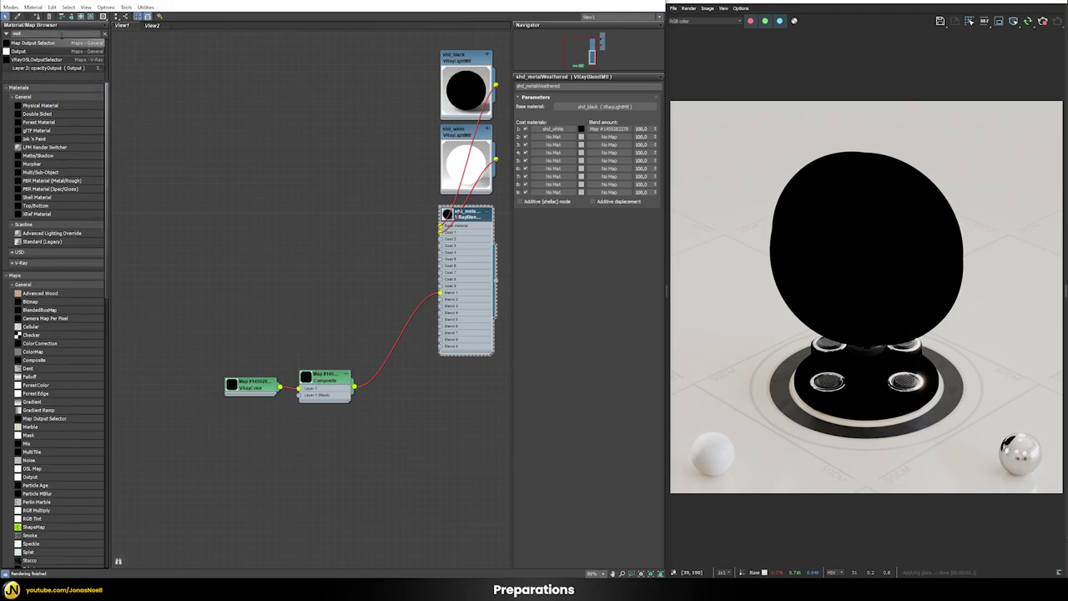
{"action": "key", "text": "Return"}
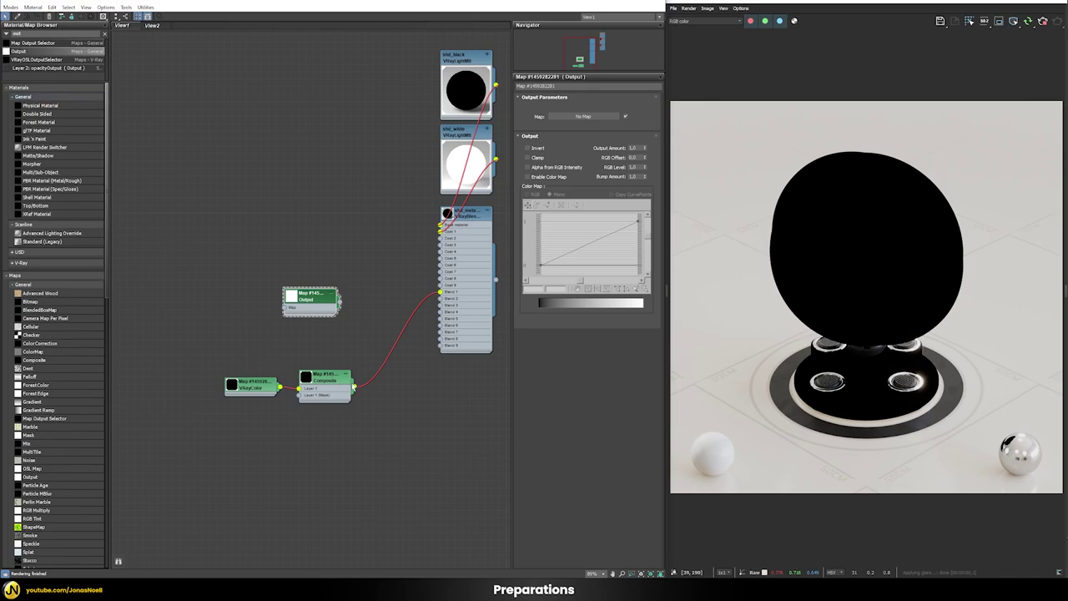
Route the Composite map through the Output map into the blend material's Blend 1 input and place the Output node between them
{"action": "left_click_drag", "start_coordinate": [355, 387], "coordinate": [281, 308]}
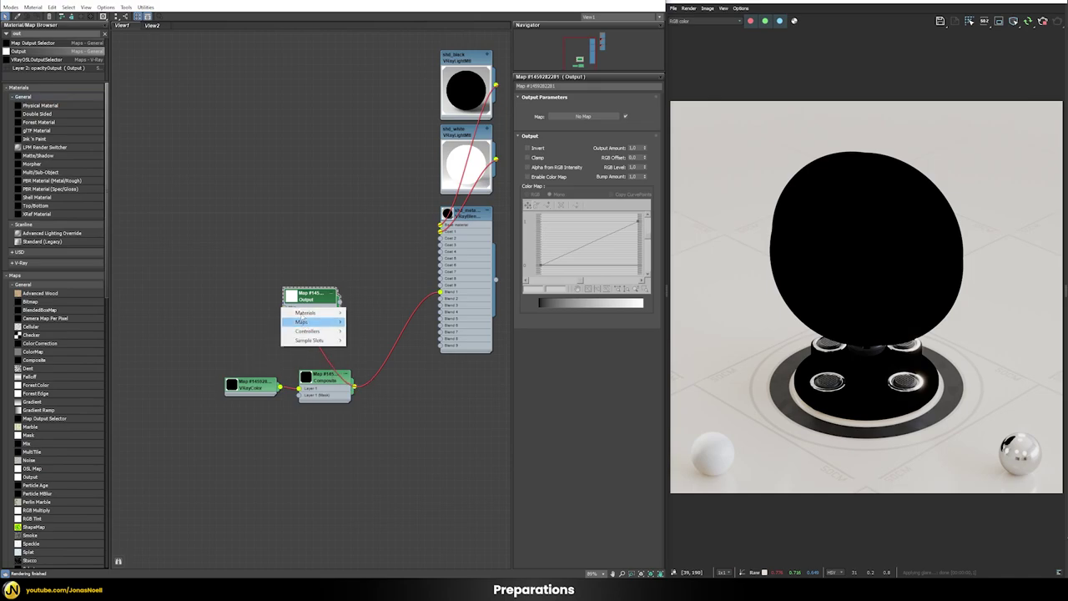
{"action": "left_click", "coordinate": [342, 368]}
{"action": "left_click_drag", "start_coordinate": [354, 388], "coordinate": [441, 293]}
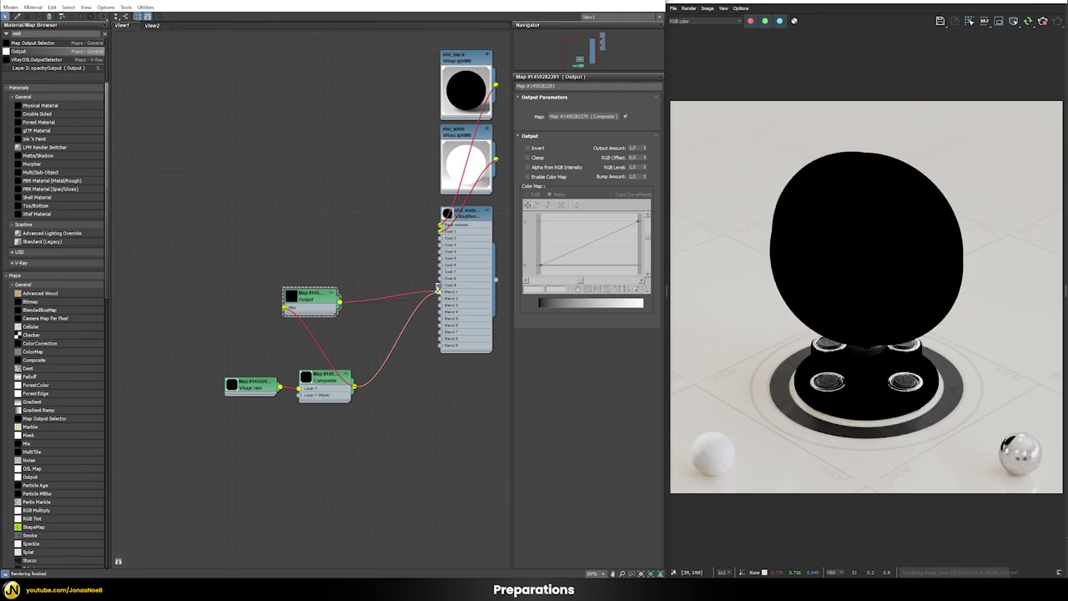
{"action": "left_click_drag", "start_coordinate": [315, 297], "coordinate": [397, 379]}
Enable Clamp on the Output map that feeds the blend material
{"action": "double_click", "coordinate": [470, 216]}
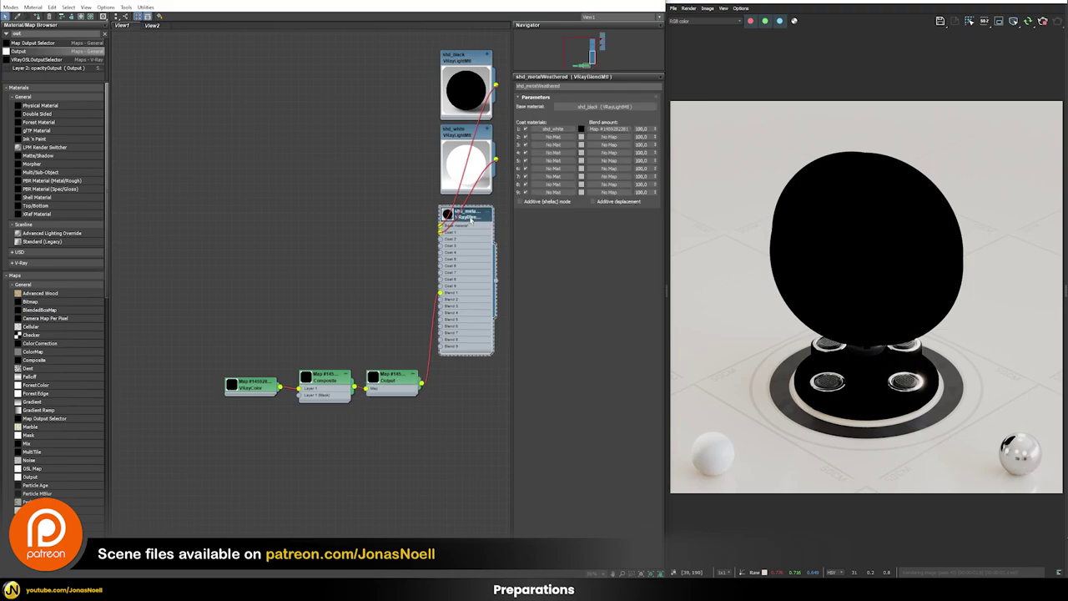
{"action": "double_click", "coordinate": [403, 377]}
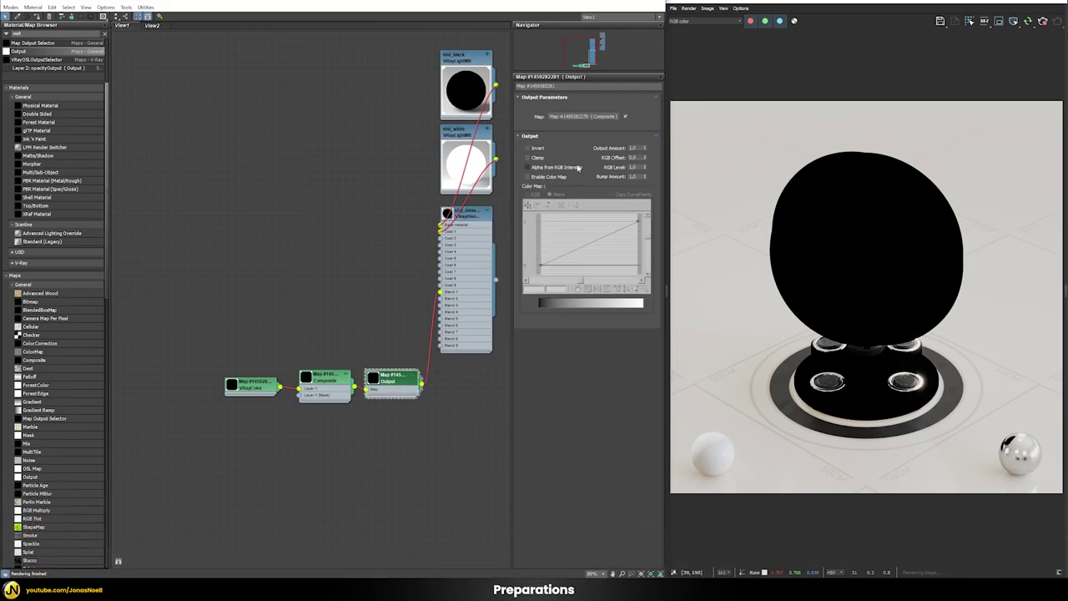
{"action": "left_click", "coordinate": [532, 159]}
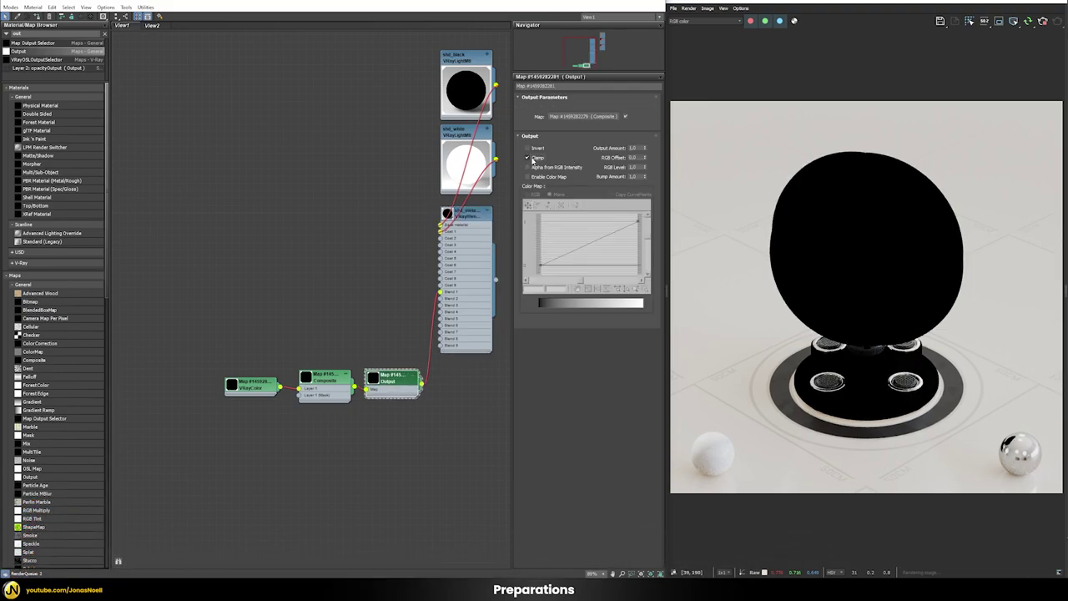
Move the VRayColor and Composite nodes together farther away from the Output node to leave space between them
{"action": "left_click_drag", "start_coordinate": [202, 309], "coordinate": [270, 379]}
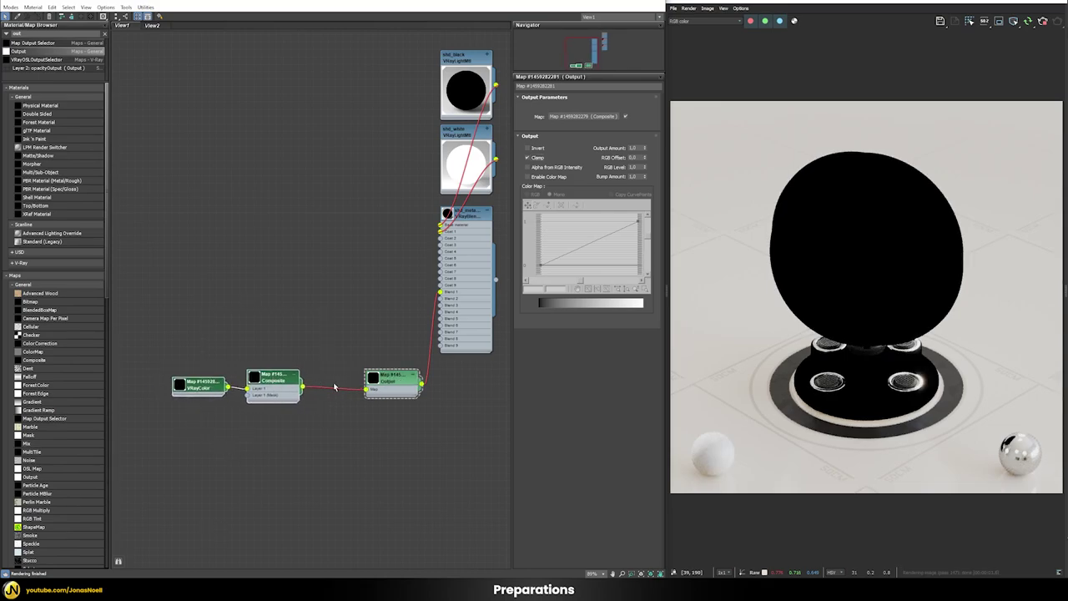
{"action": "left_click", "coordinate": [386, 381]}
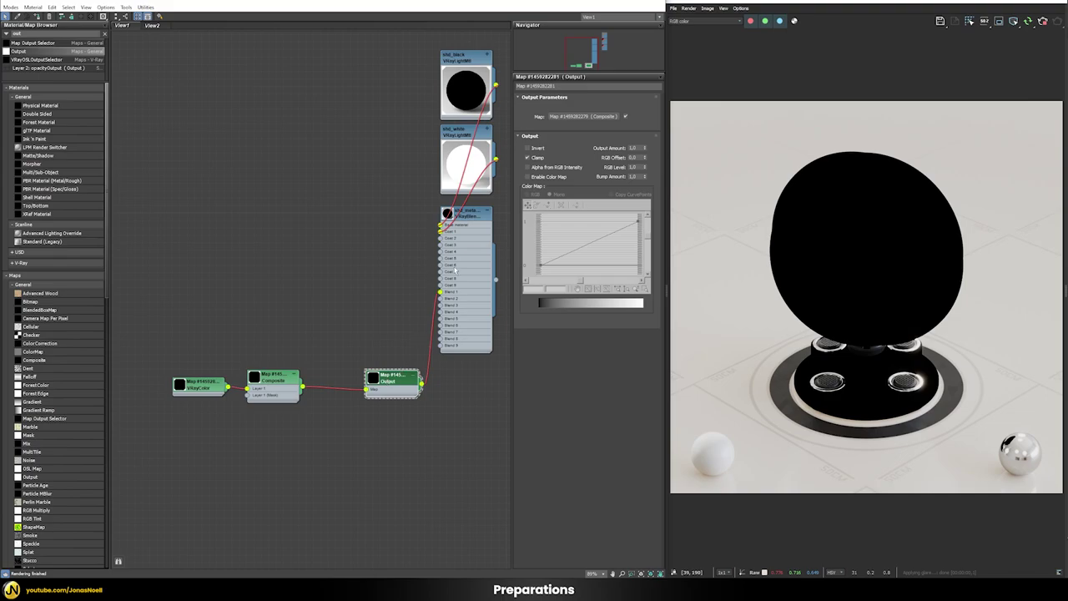
{"action": "left_click", "coordinate": [472, 217]}
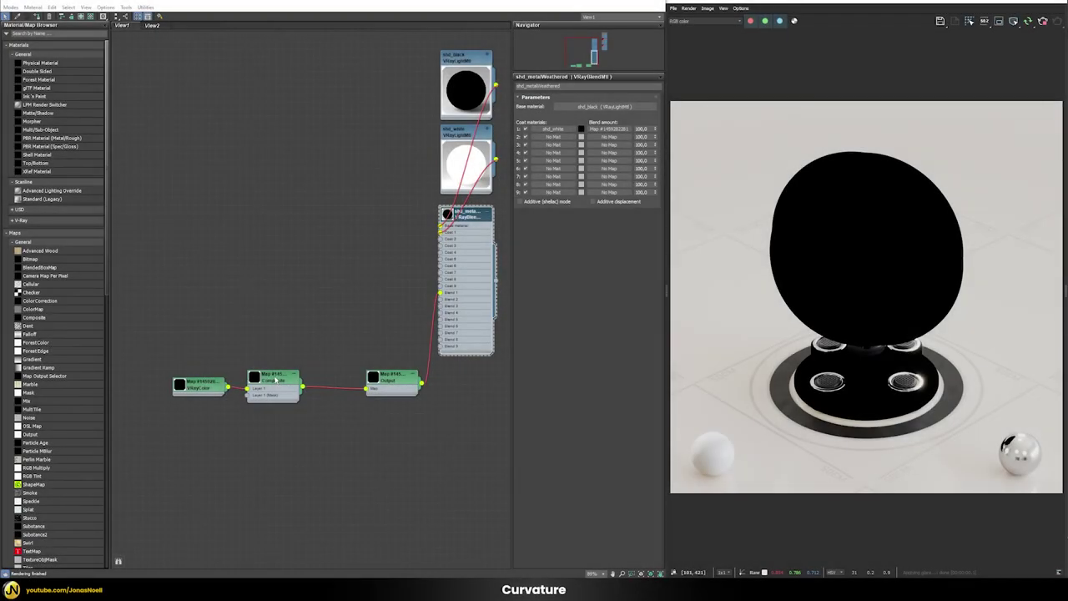
Add a second layer to the Composite map, assign a VRayCurvature map to it, and place its node below the VRayColor node
{"action": "left_click", "coordinate": [280, 380]}
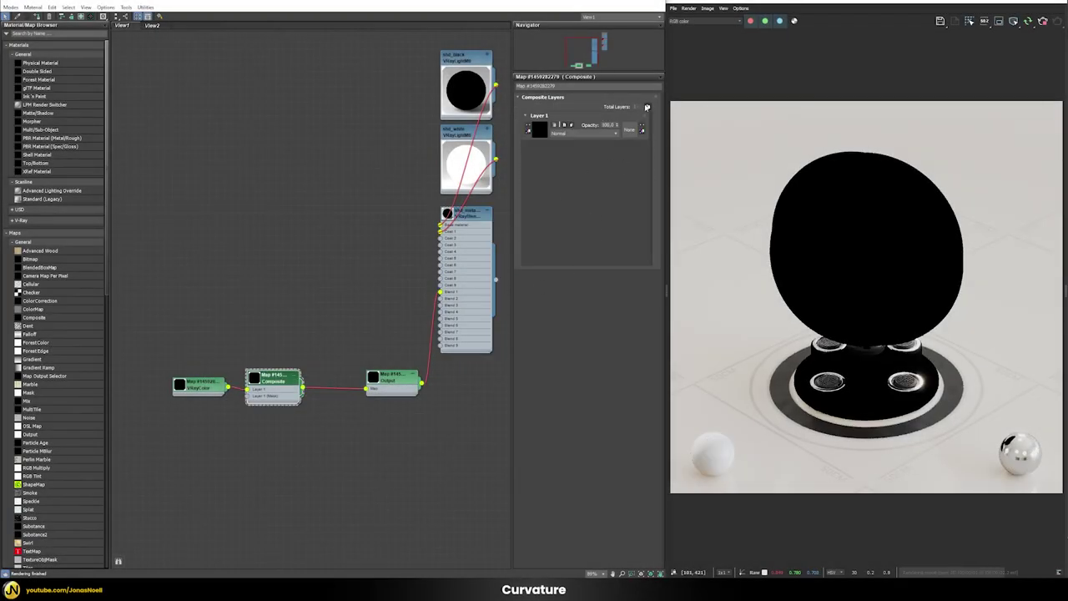
{"action": "left_click", "coordinate": [648, 106]}
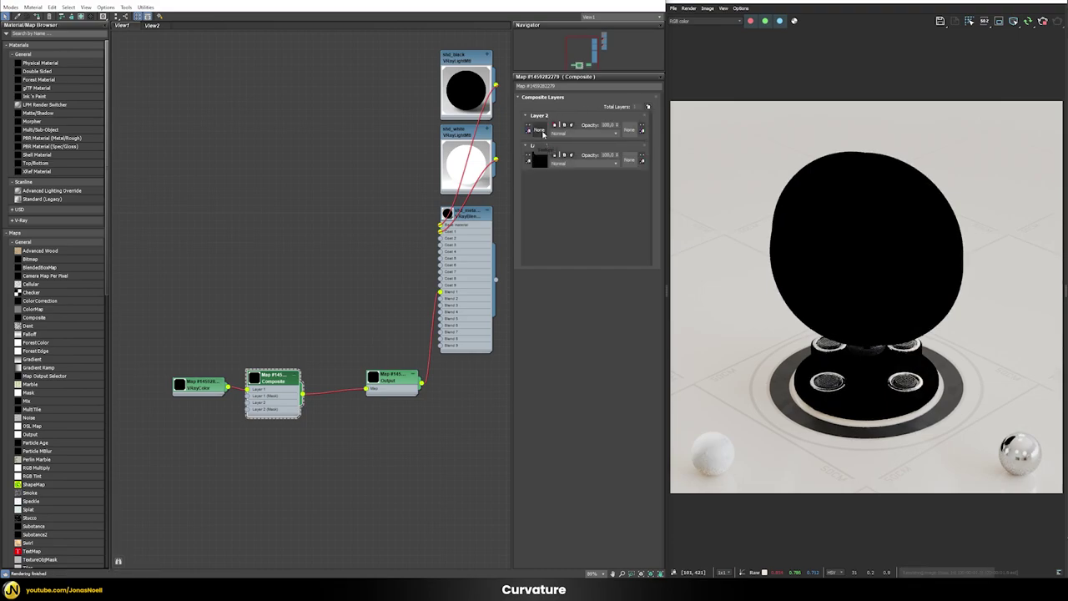
{"action": "left_click", "coordinate": [543, 132]}
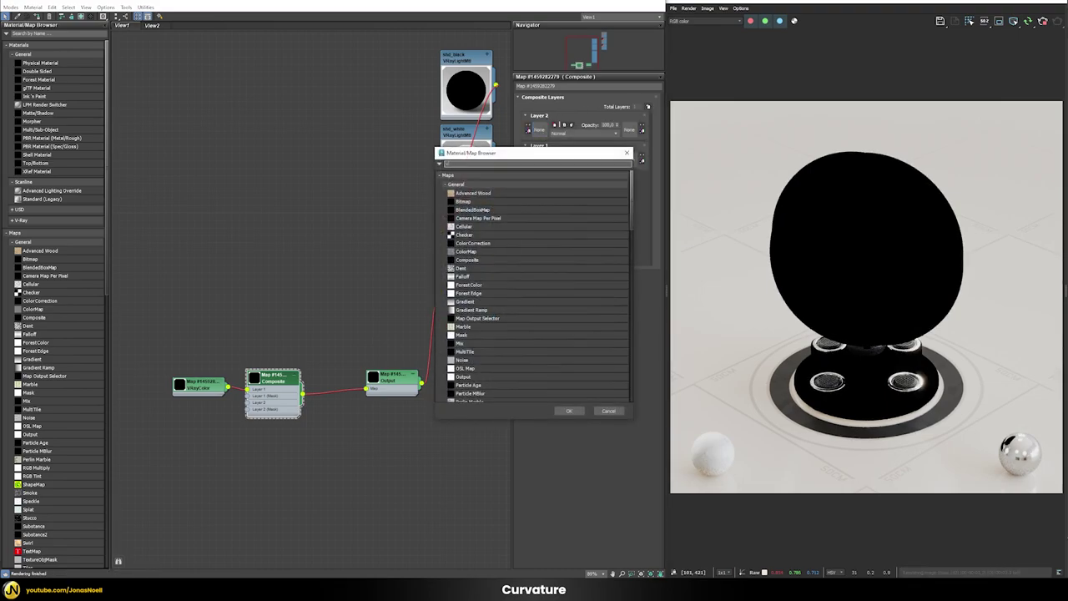
{"action": "type", "text": "vrayc"}
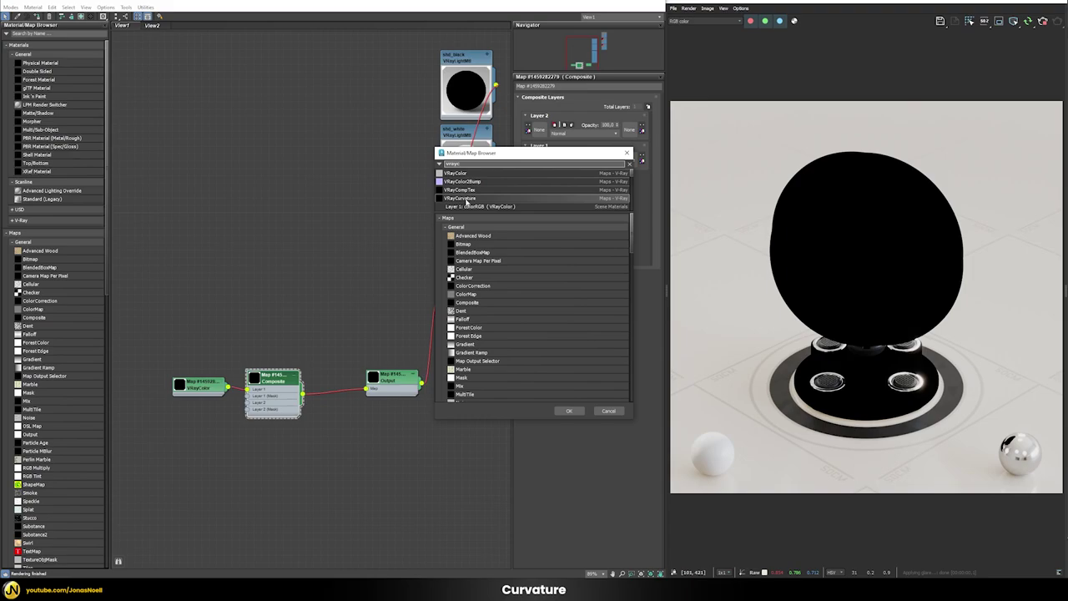
{"action": "double_click", "coordinate": [466, 201]}
{"action": "left_click_drag", "start_coordinate": [187, 407], "coordinate": [206, 422]}
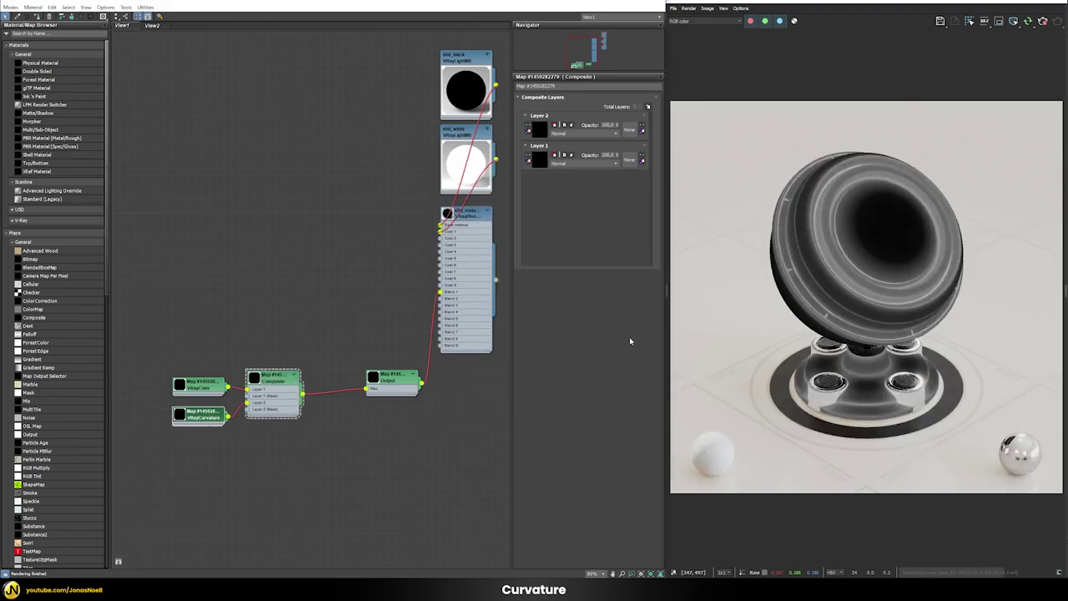
Keep the VRayCurvature map in Legacy mode and set its radius to 0.4 cm
{"action": "double_click", "coordinate": [193, 417]}
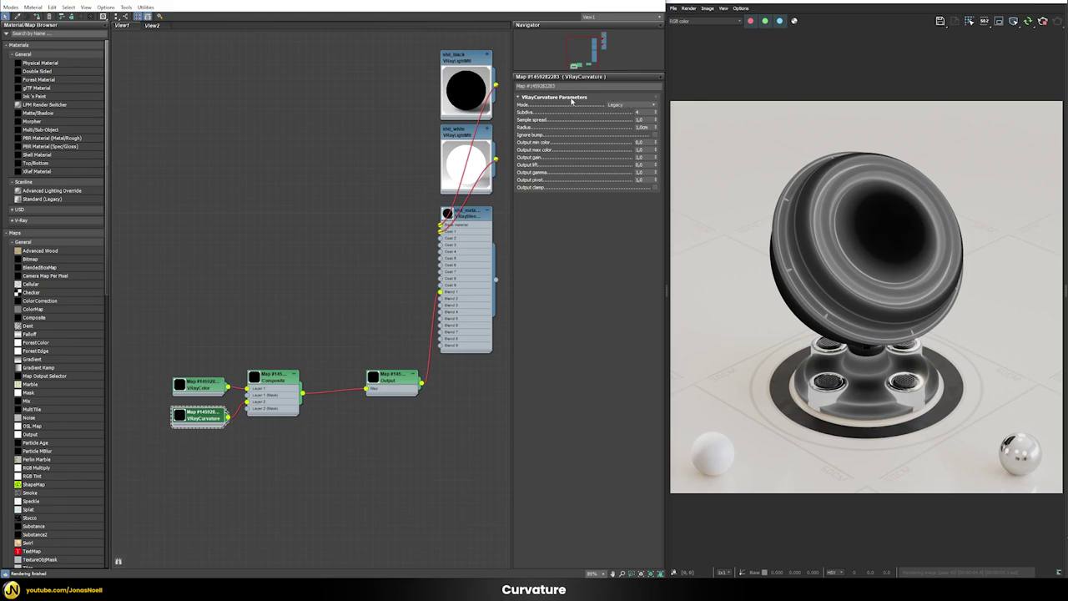
{"action": "left_click", "coordinate": [615, 105]}
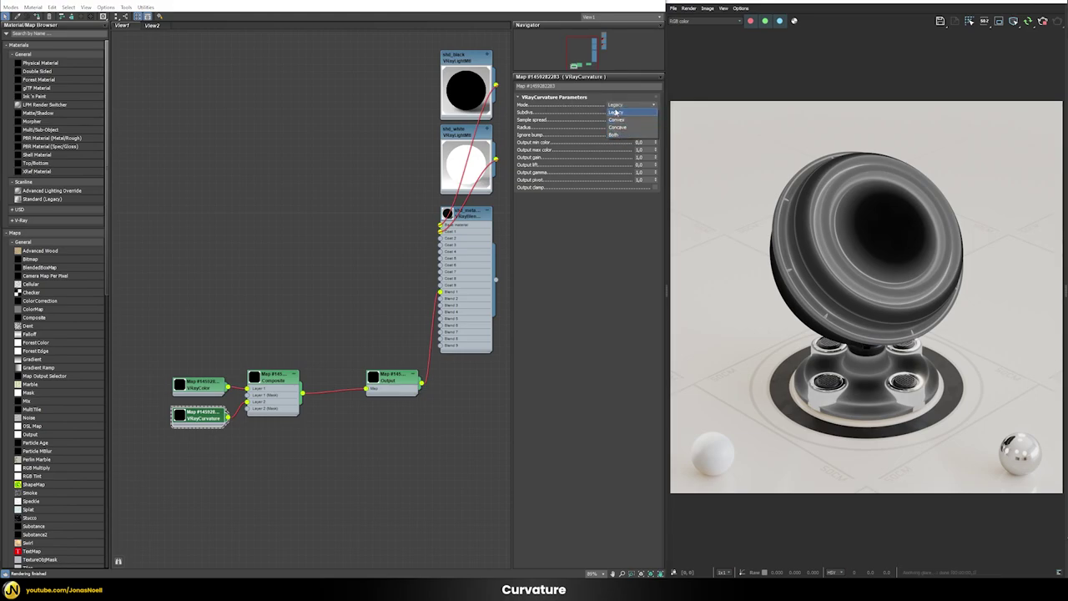
{"action": "left_click", "coordinate": [595, 105]}
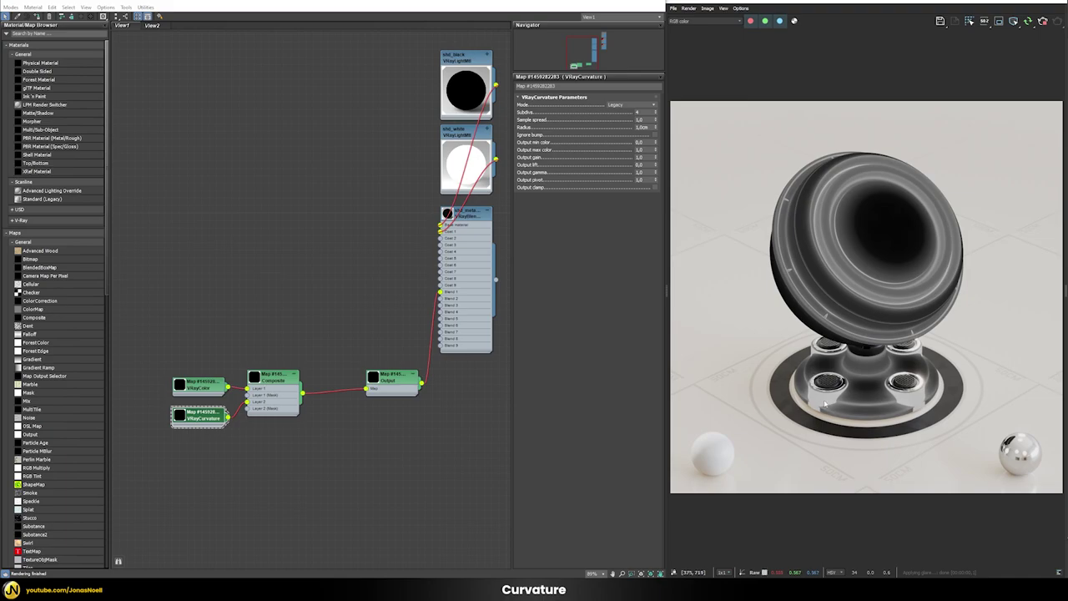
{"action": "double_click", "coordinate": [642, 128]}
{"action": "type", "text": "0,"}
{"action": "key", "text": "Return"}
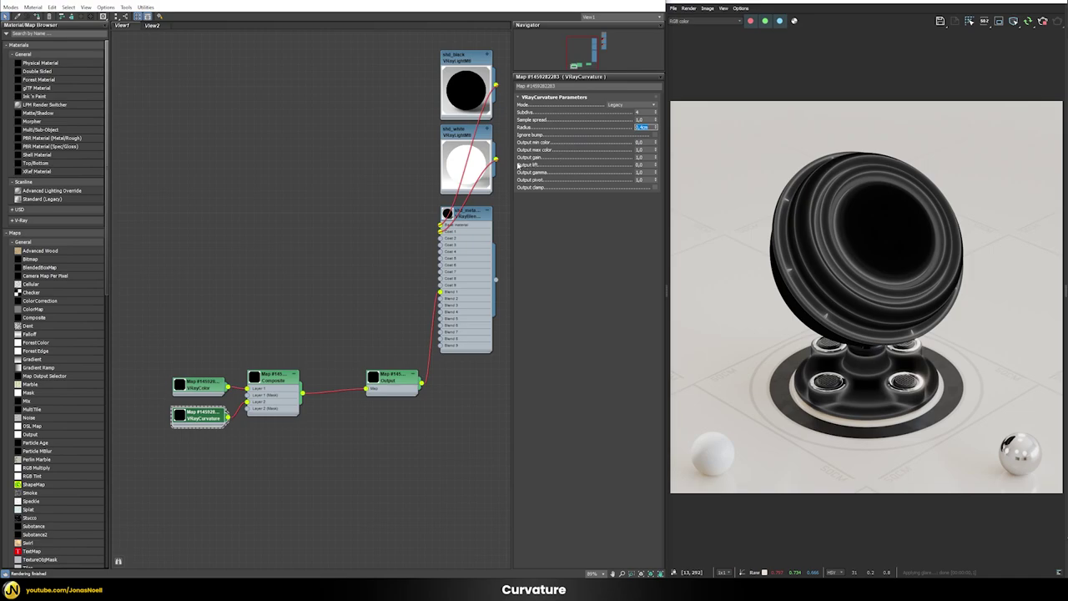
Set the VRayCurvature map's output gain to 5.0
{"action": "left_click", "coordinate": [648, 157]}
{"action": "double_click", "coordinate": [648, 157]}
{"action": "type", "text": "5"}
{"action": "key", "text": "Return"}
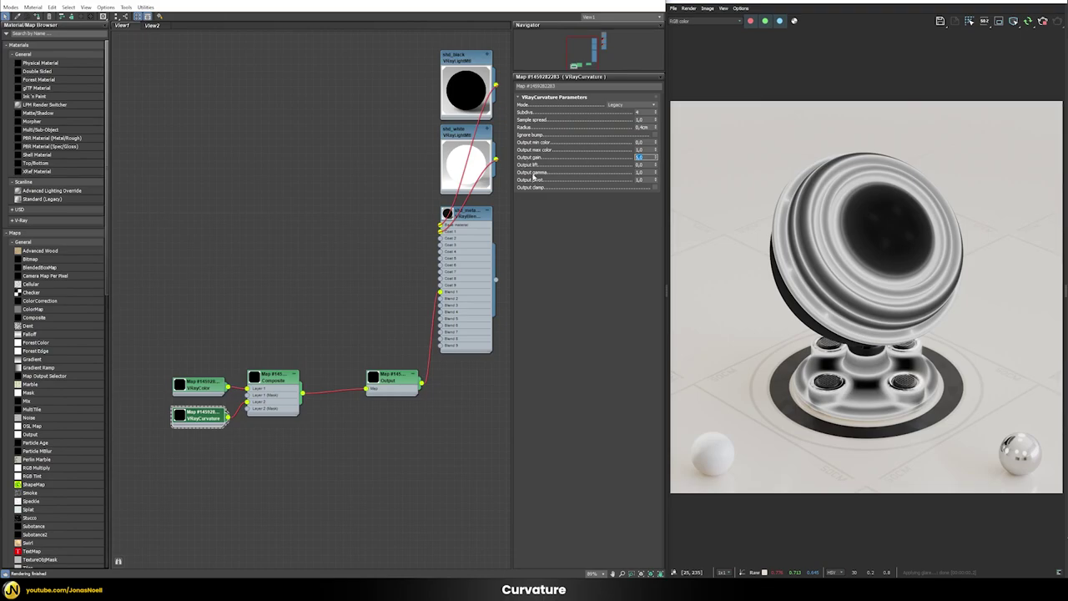
Reduce the VRayCurvature map's output gamma, first to 0.5 and finally to 0.1
{"action": "key", "text": "Tab"}
{"action": "key", "text": "Tab"}
{"action": "type", "text": ",5"}
{"action": "key", "text": "Return"}
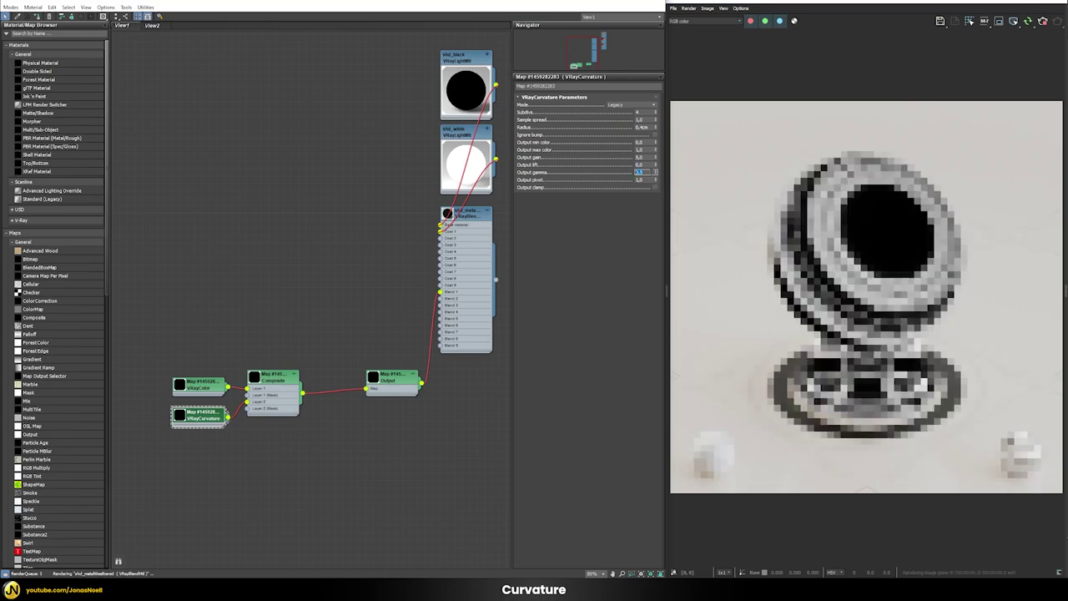
{"action": "type", "text": ","}
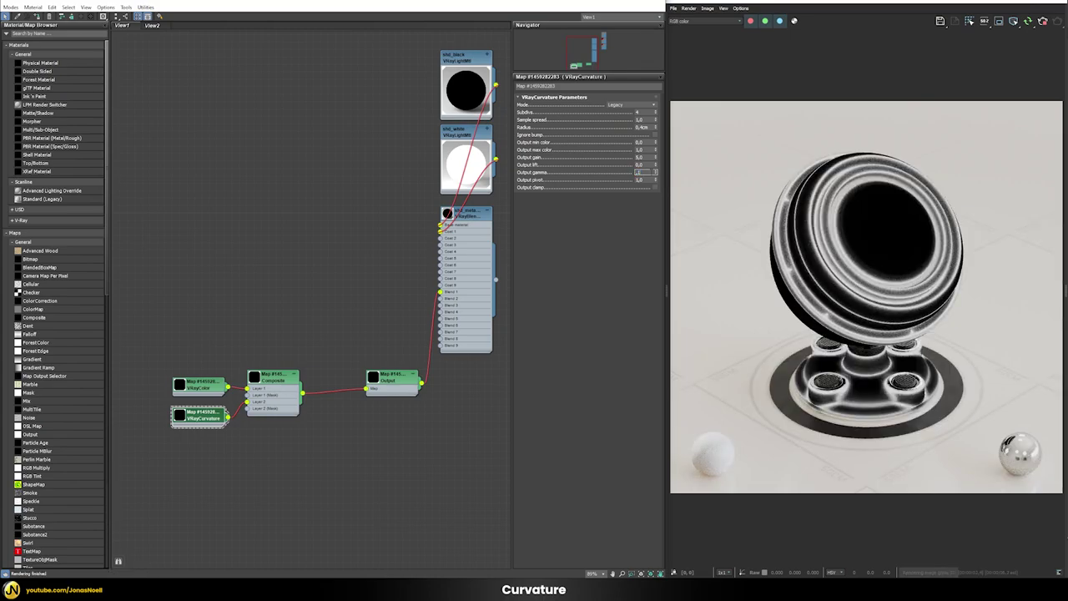
{"action": "key", "text": "Return"}
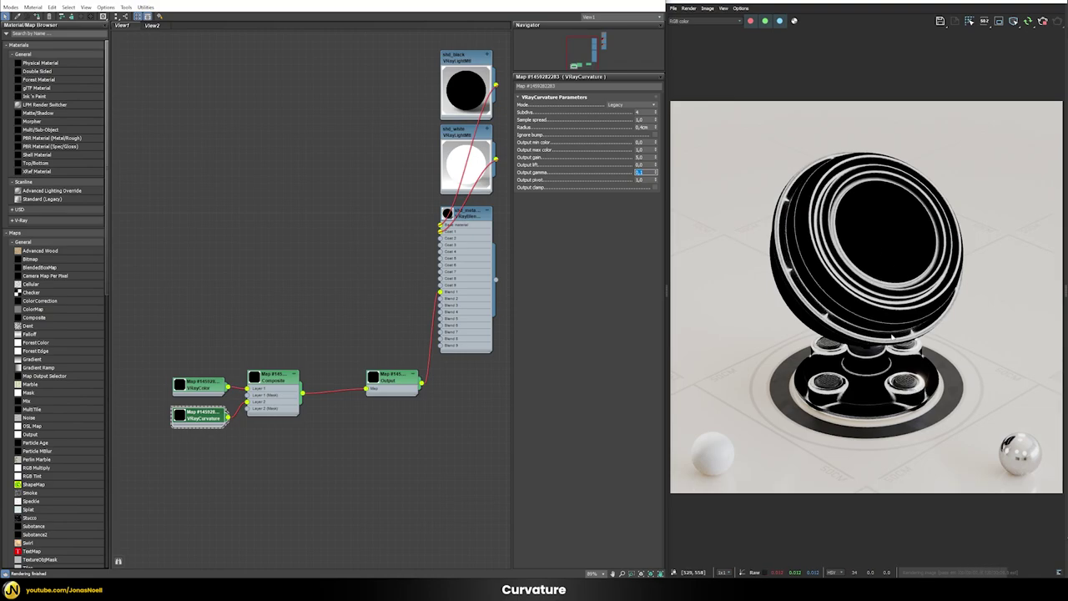
{"action": "left_click", "coordinate": [648, 228]}
Try the Convex and Concave modes on the VRayCurvature map, and return it to Legacy
{"action": "left_click", "coordinate": [627, 106]}
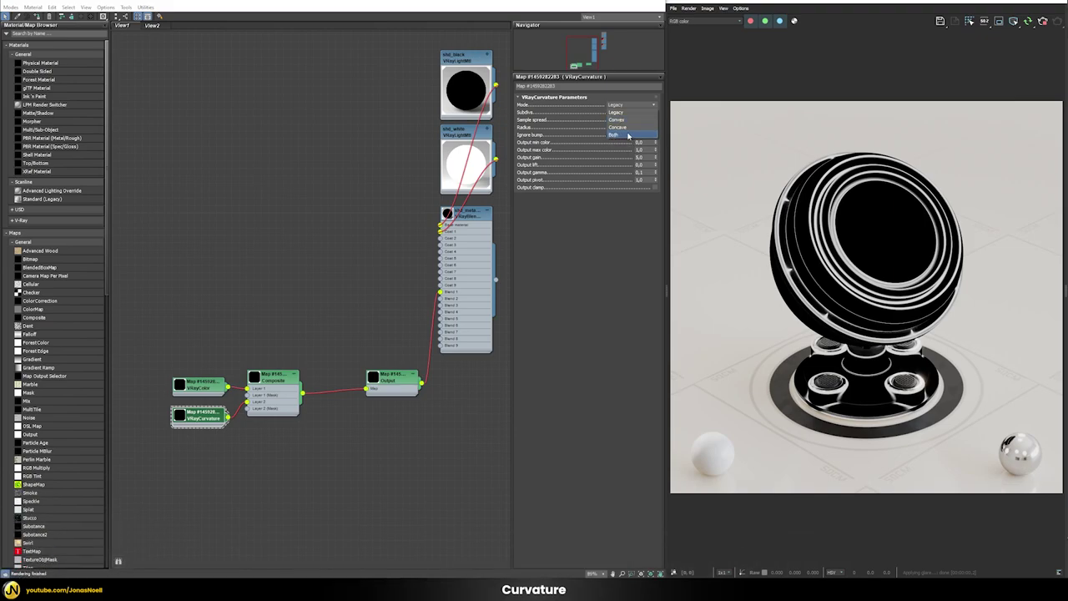
{"action": "left_click", "coordinate": [624, 122]}
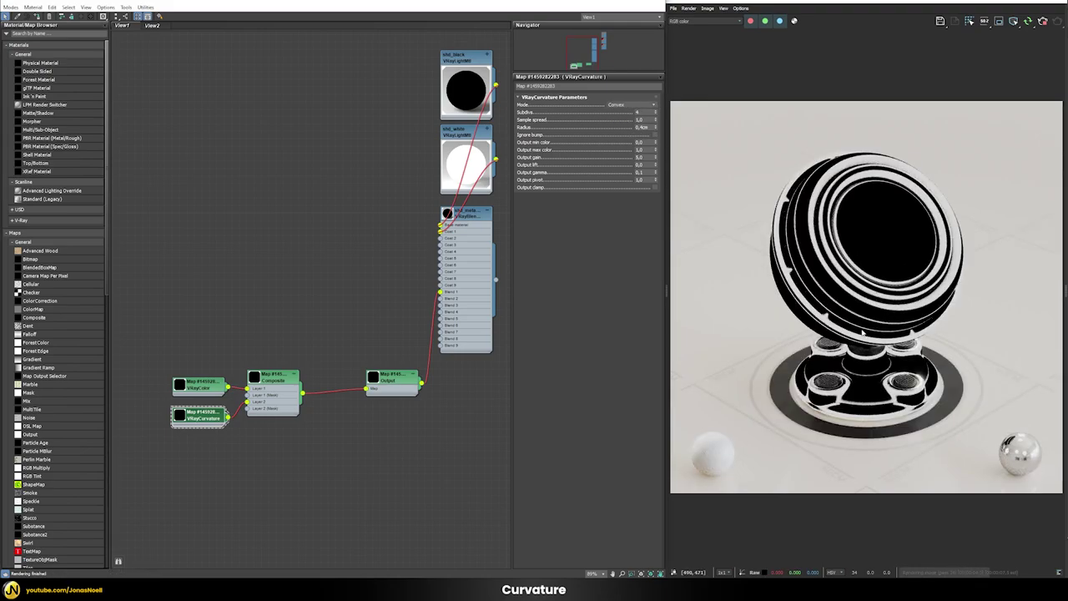
{"action": "left_click", "coordinate": [626, 104]}
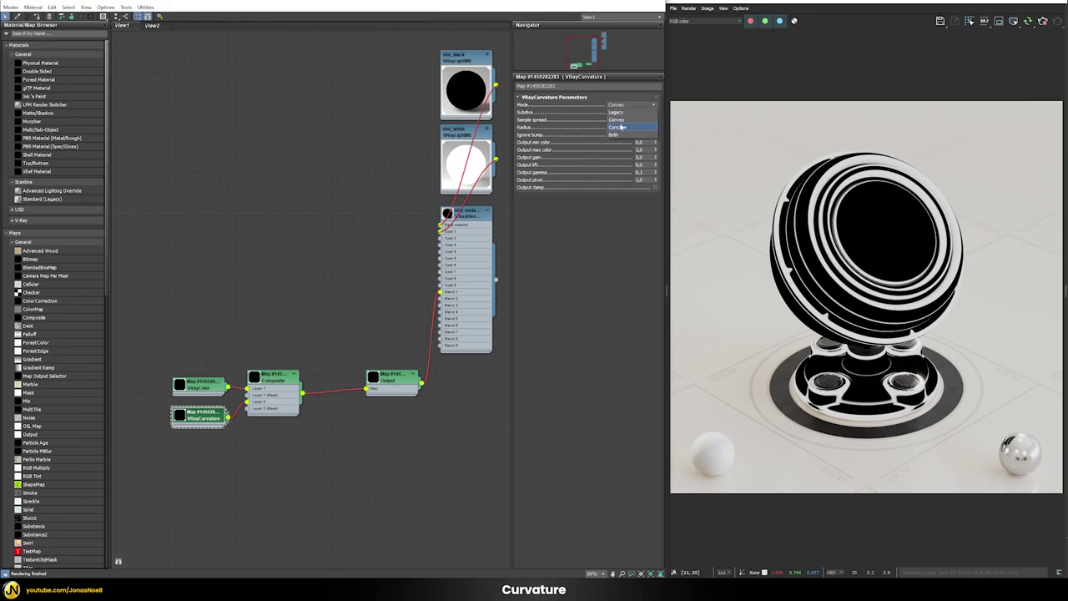
{"action": "left_click", "coordinate": [624, 130]}
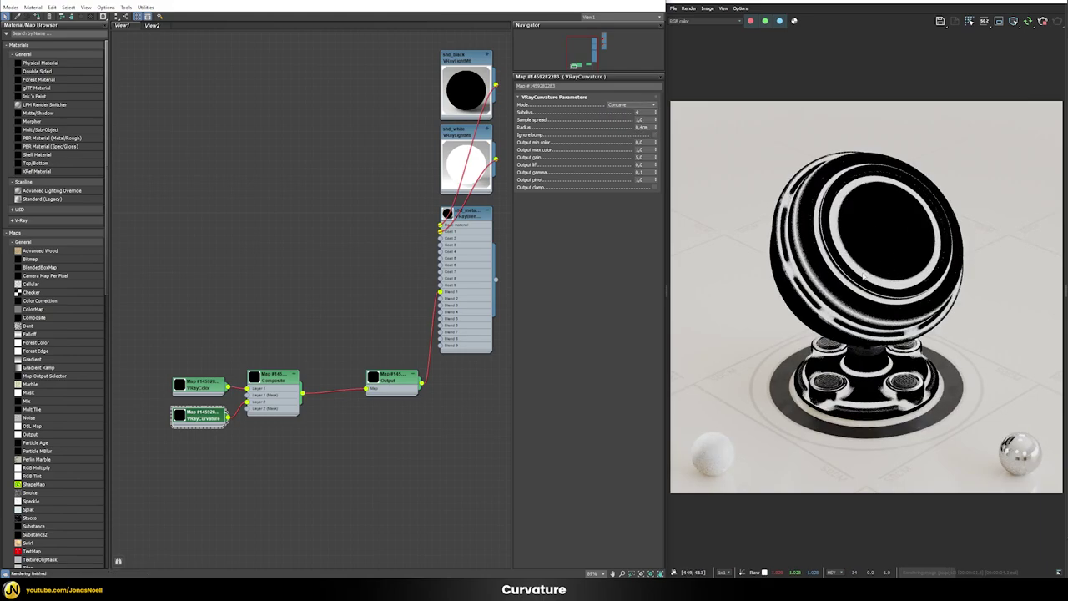
{"action": "left_click", "coordinate": [625, 107]}
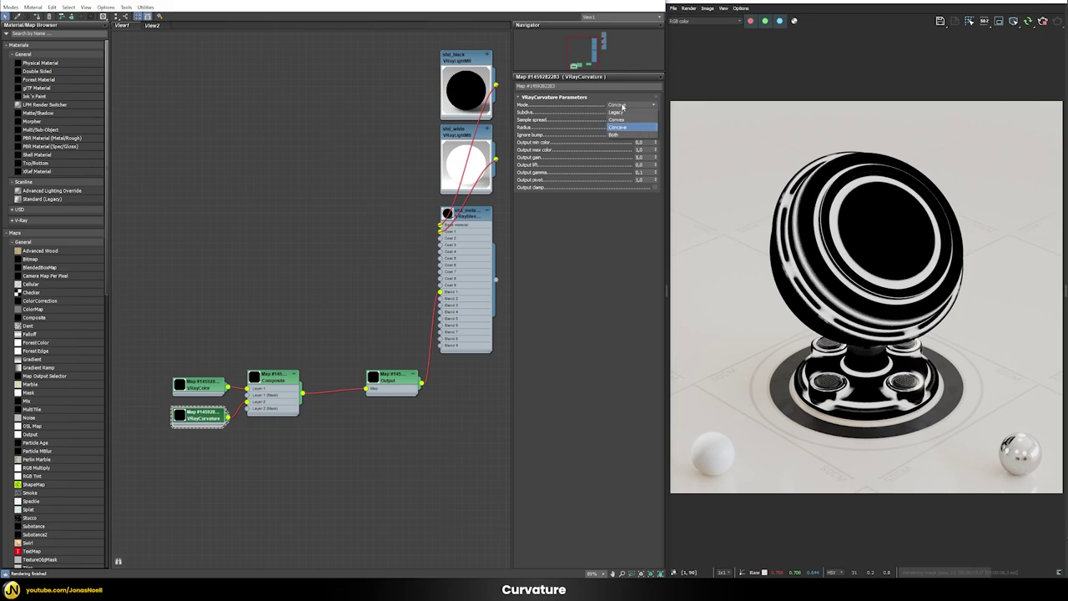
{"action": "left_click", "coordinate": [625, 127]}
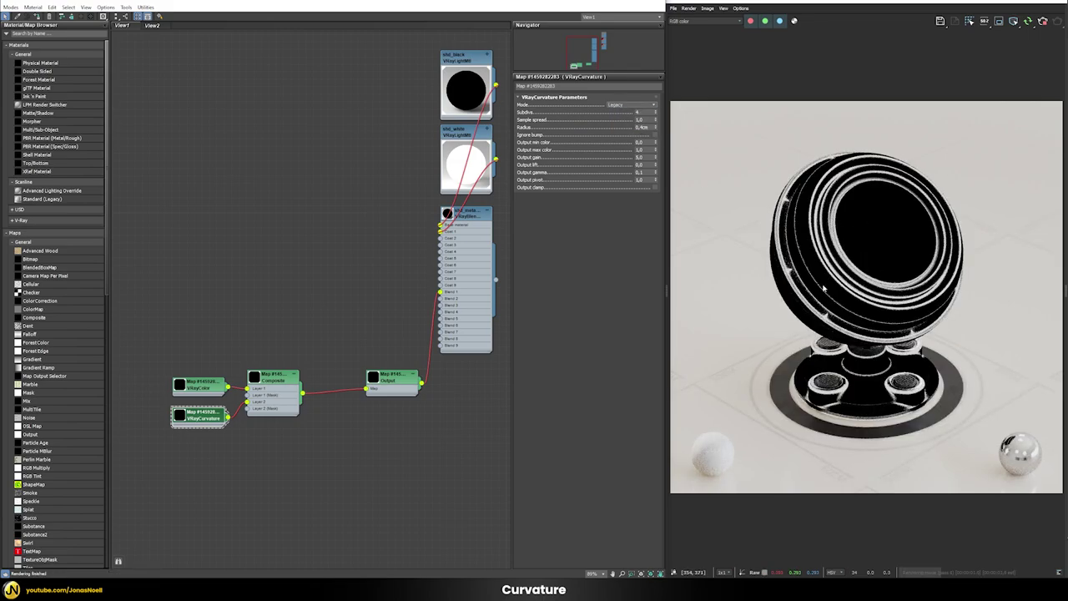
Set the VRayCurvature map's mode to Both
{"action": "left_click", "coordinate": [632, 104]}
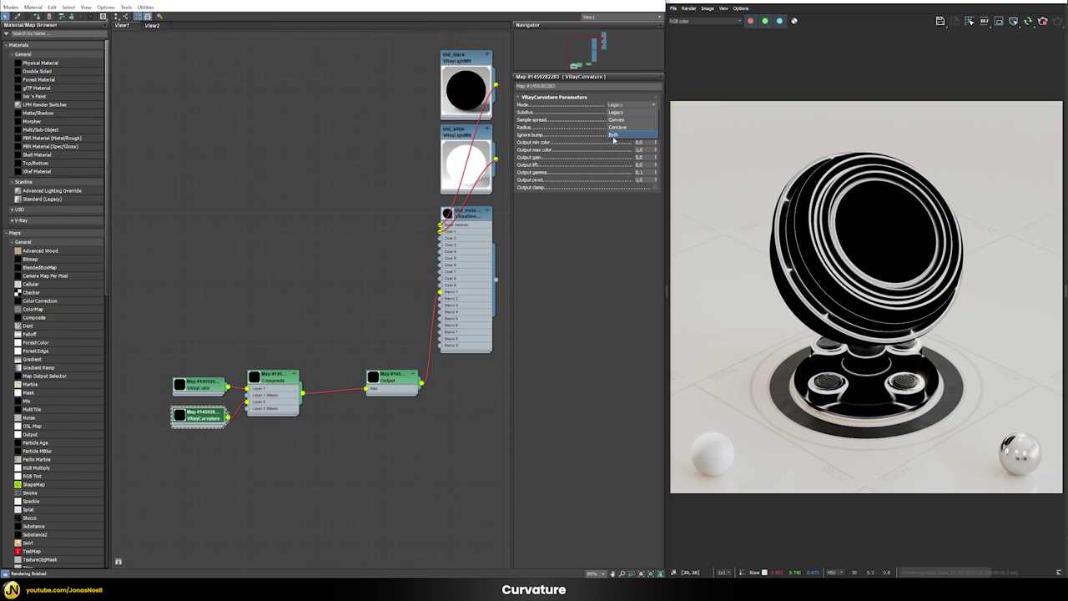
{"action": "left_click", "coordinate": [613, 138]}
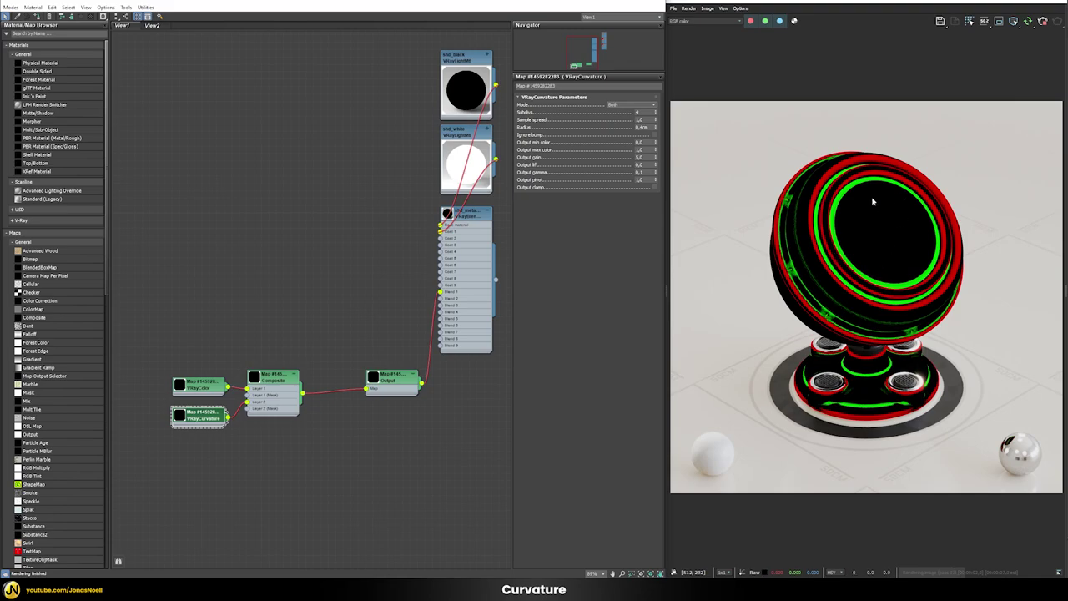
{"action": "left_click", "coordinate": [632, 106]}
{"action": "left_click", "coordinate": [615, 122]}
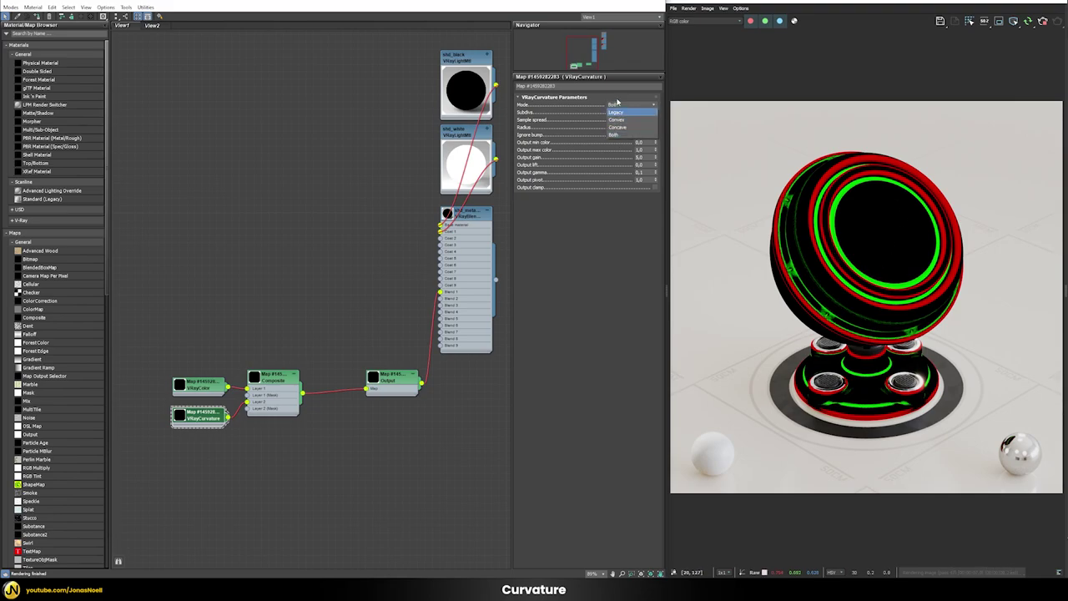
{"action": "left_click", "coordinate": [651, 97]}
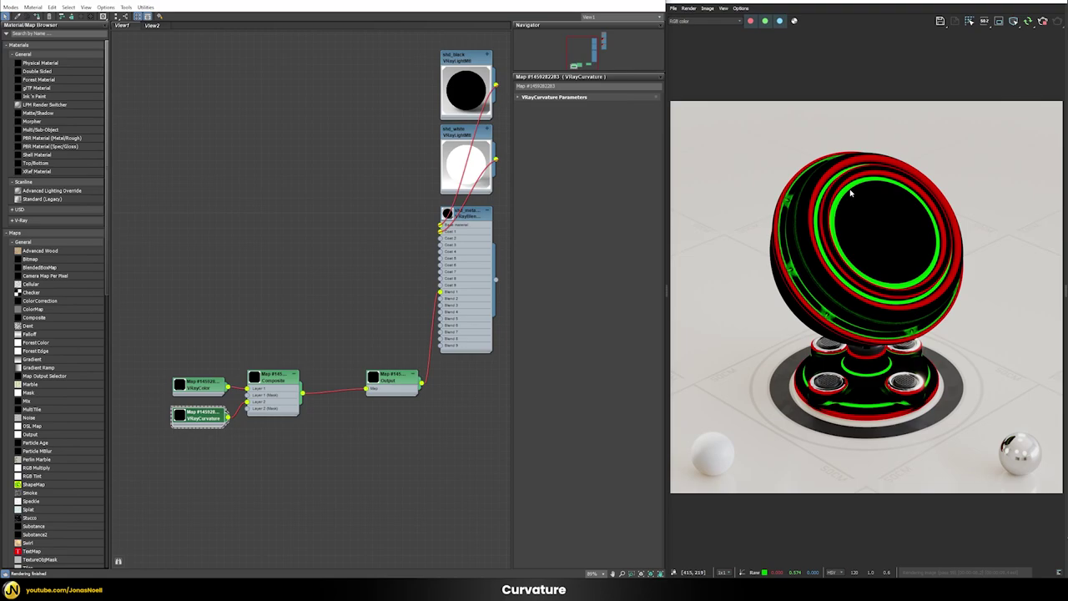
{"action": "left_click", "coordinate": [586, 96]}
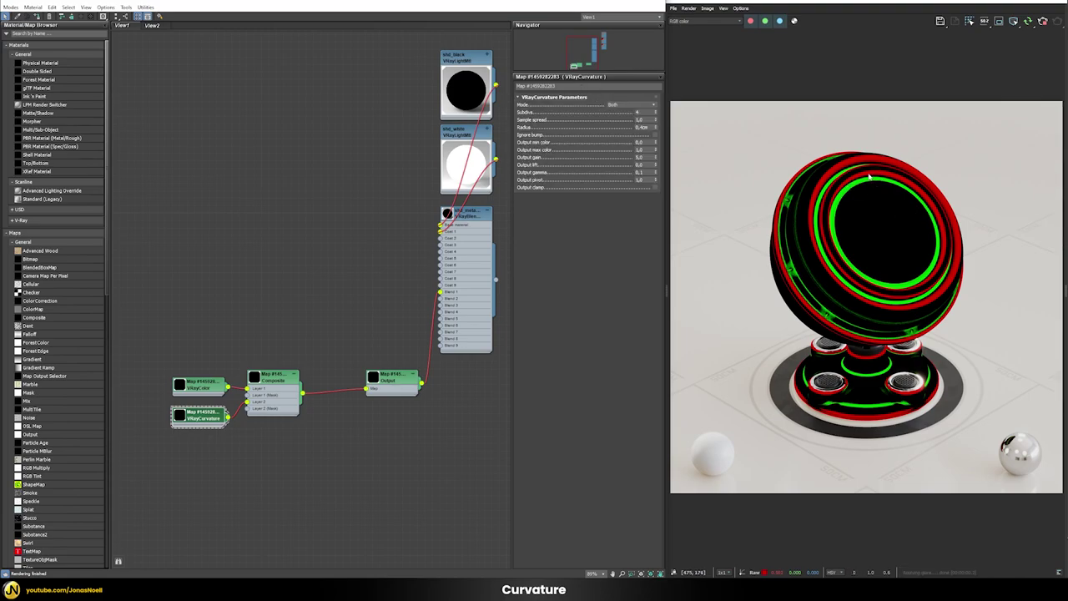
{"action": "left_click", "coordinate": [628, 104]}
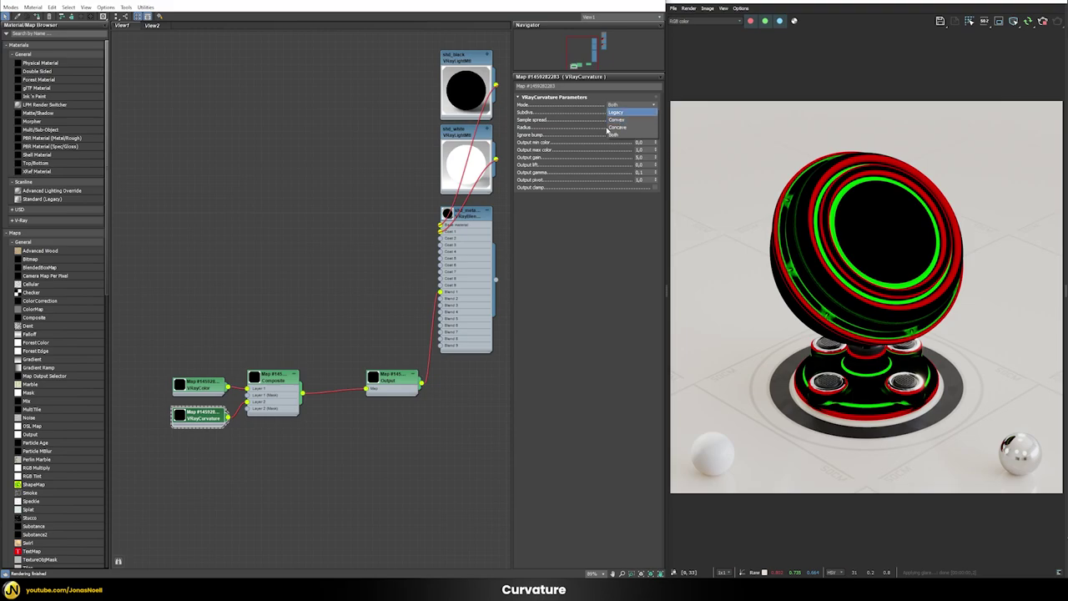
{"action": "left_click", "coordinate": [616, 135]}
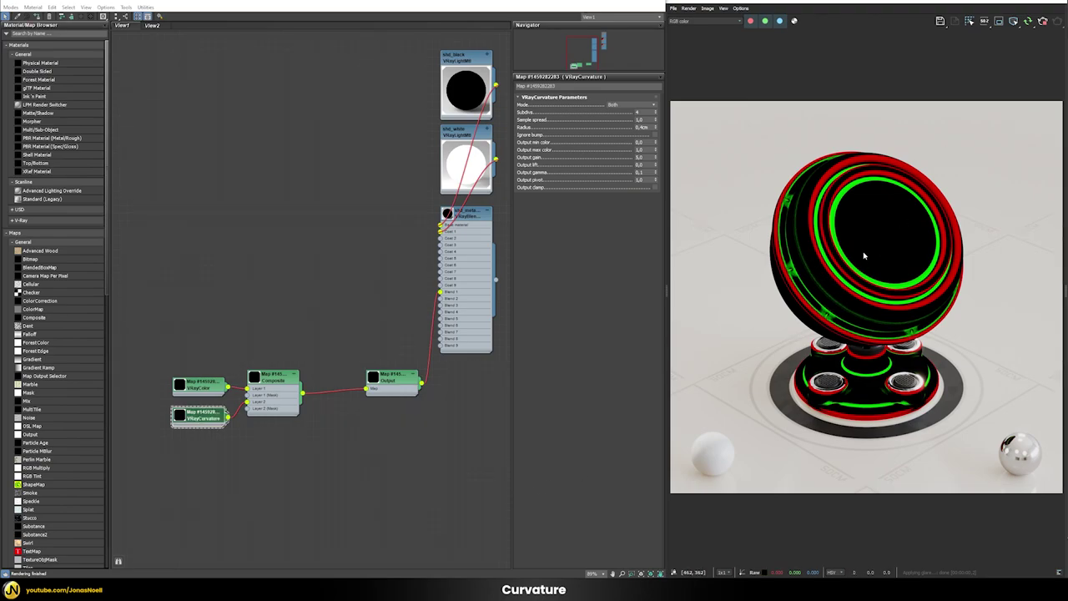
Add a ColorCorrection map above the Composite node and set its Green and Blue channels to Red
{"action": "double_click", "coordinate": [469, 215]}
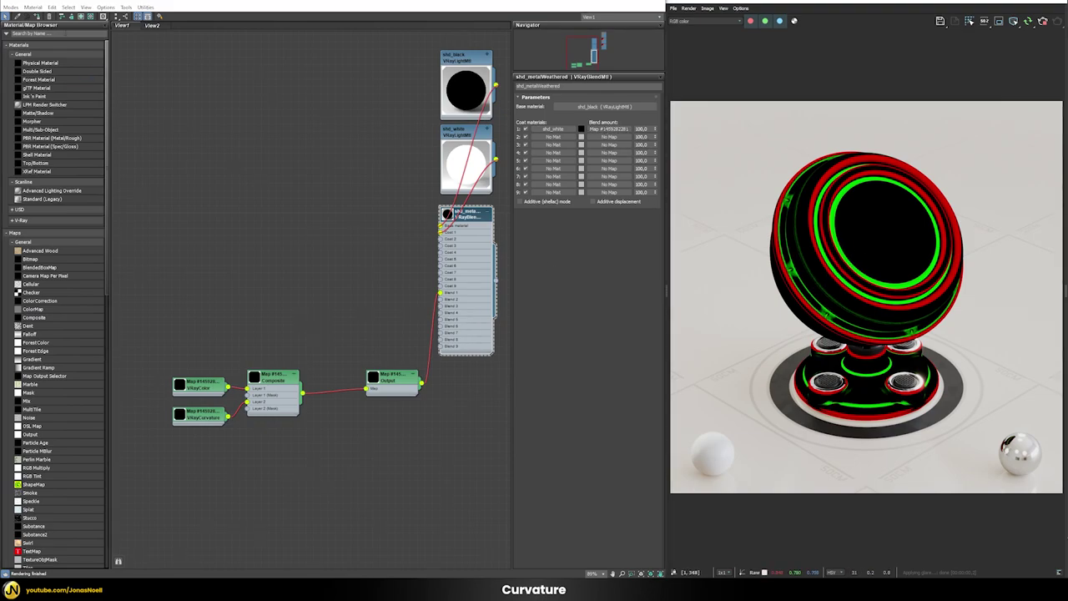
{"action": "left_click", "coordinate": [71, 33]}
{"action": "type", "text": "colo"}
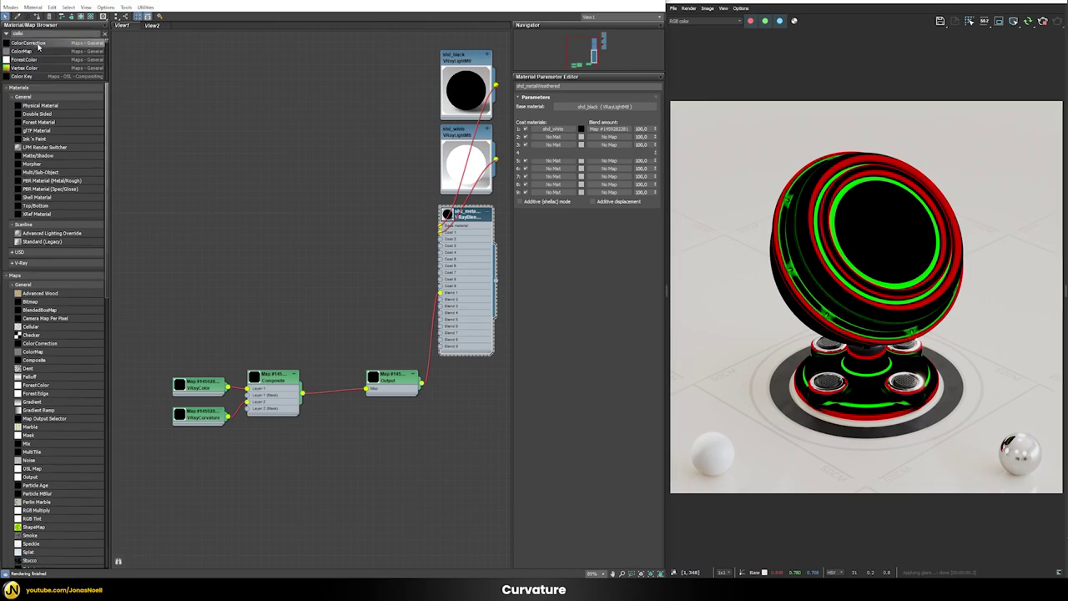
{"action": "left_click_drag", "start_coordinate": [38, 43], "coordinate": [320, 261]}
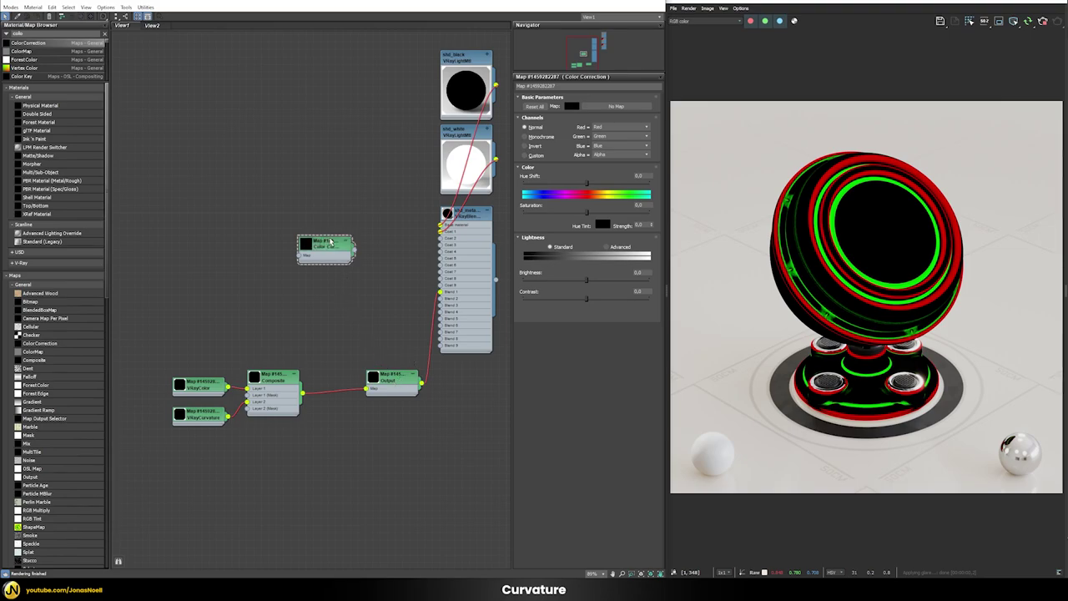
{"action": "left_click", "coordinate": [607, 137]}
{"action": "left_click", "coordinate": [602, 144]}
{"action": "left_click", "coordinate": [620, 147]}
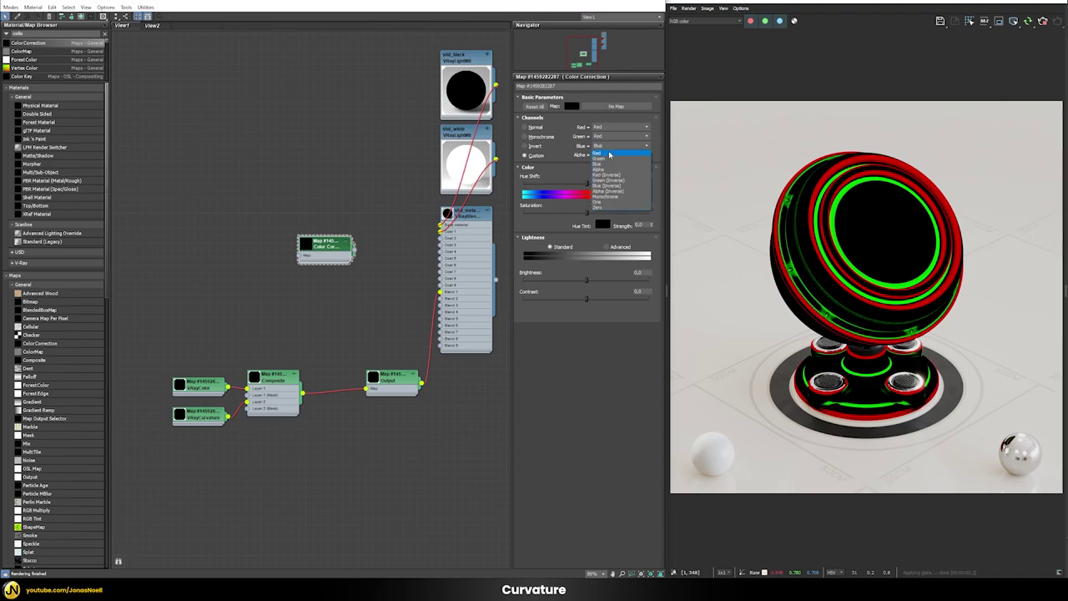
{"action": "left_click", "coordinate": [603, 154]}
Duplicate the ColorCorrection map directly below the original and set the copy's Red, Green and Blue channels to Green
{"action": "left_click_drag", "start_coordinate": [323, 257], "coordinate": [323, 291], "text": "shift"}
{"action": "double_click", "coordinate": [324, 284]}
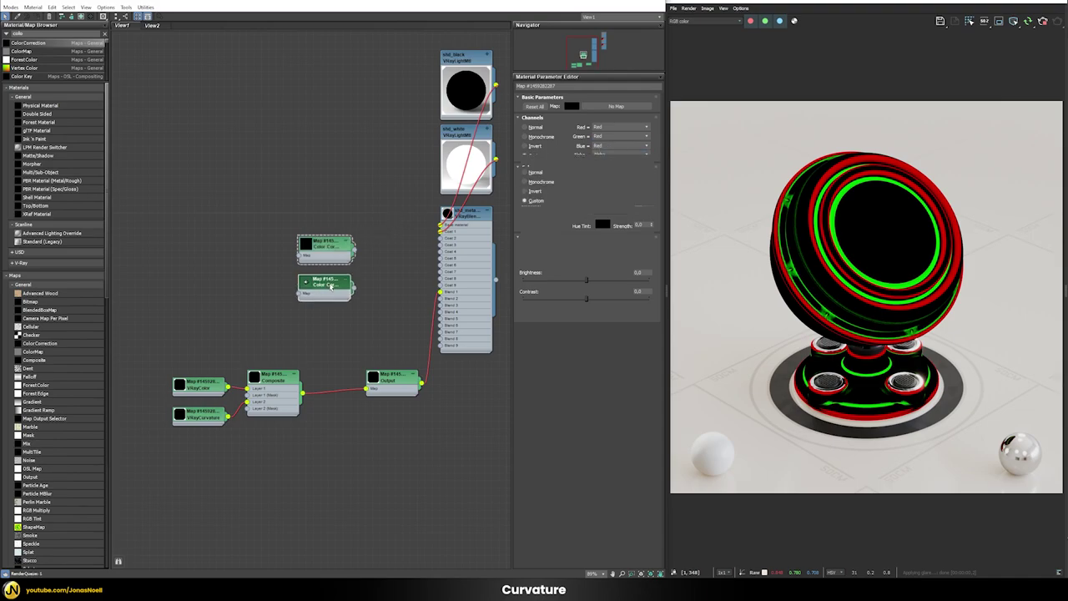
{"action": "left_click", "coordinate": [604, 127]}
{"action": "left_click", "coordinate": [606, 141]}
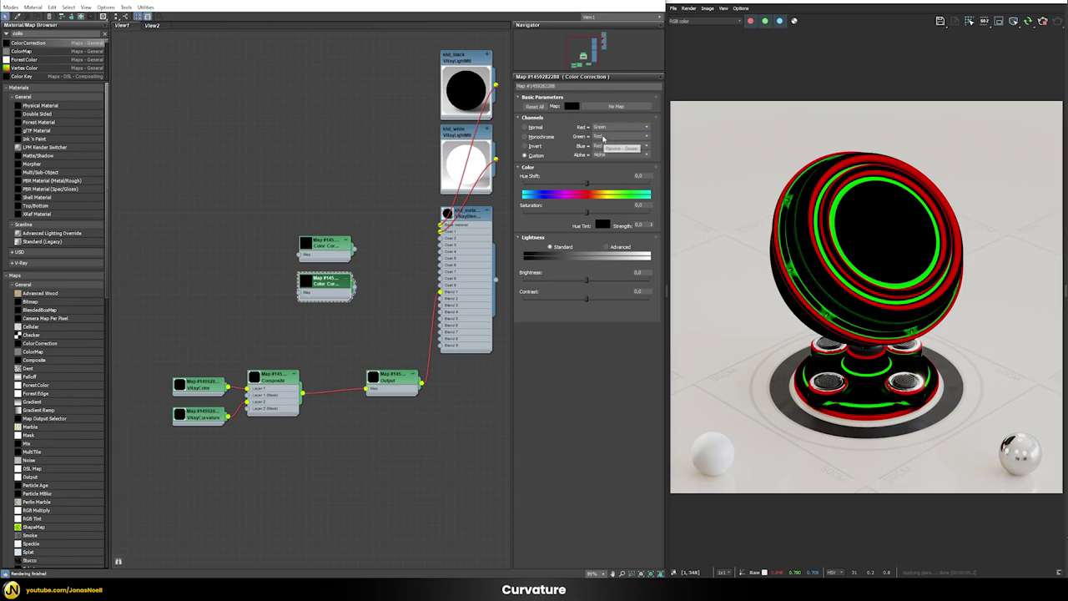
{"action": "left_click", "coordinate": [603, 137]}
{"action": "left_click", "coordinate": [607, 151]}
{"action": "left_click", "coordinate": [607, 147]}
{"action": "left_click", "coordinate": [600, 162]}
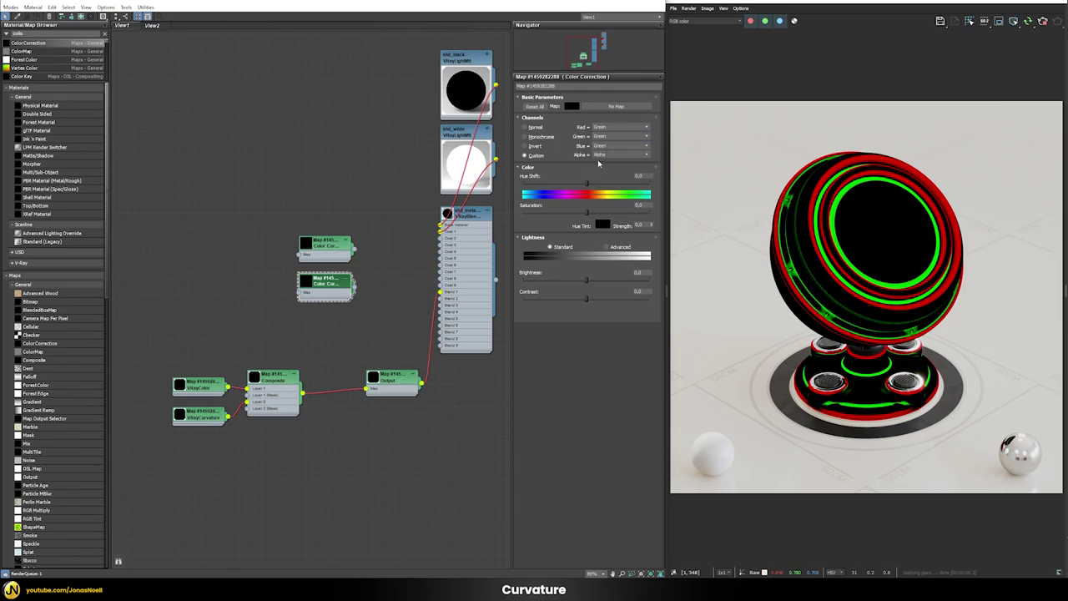
Connect the Output map to the inputs of both ColorCorrection maps
{"action": "left_click_drag", "start_coordinate": [423, 382], "coordinate": [300, 291]}
{"action": "left_click_drag", "start_coordinate": [423, 383], "coordinate": [300, 252]}
Assign shd_white as shd_metalWeathered's second coat with a black blend color, and clear the first coat's blend amount map
{"action": "double_click", "coordinate": [472, 212]}
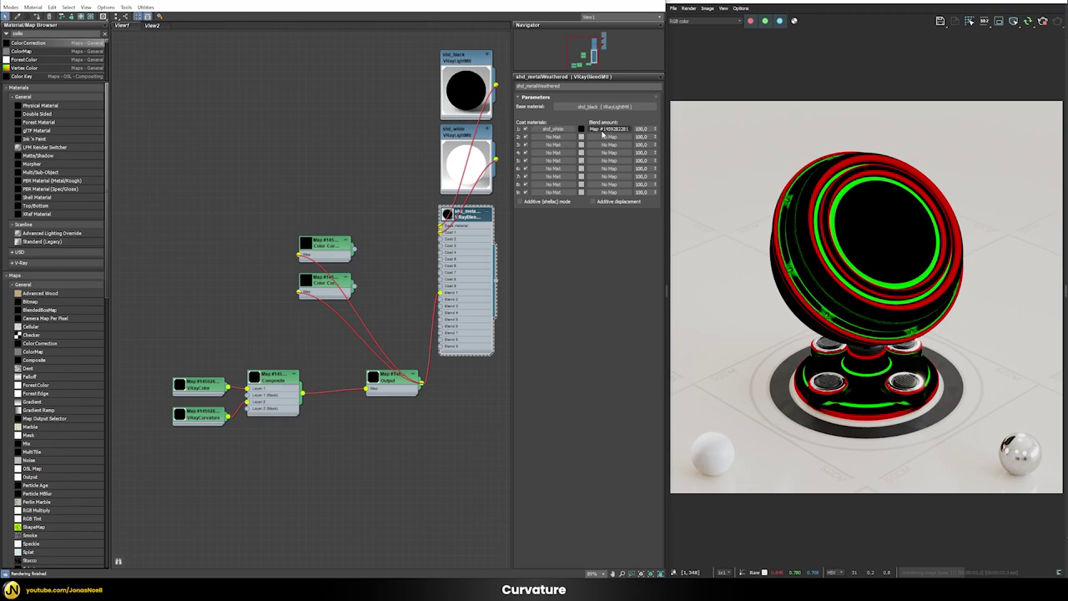
{"action": "left_click_drag", "start_coordinate": [559, 141], "coordinate": [583, 137]}
{"action": "left_click", "coordinate": [315, 310]}
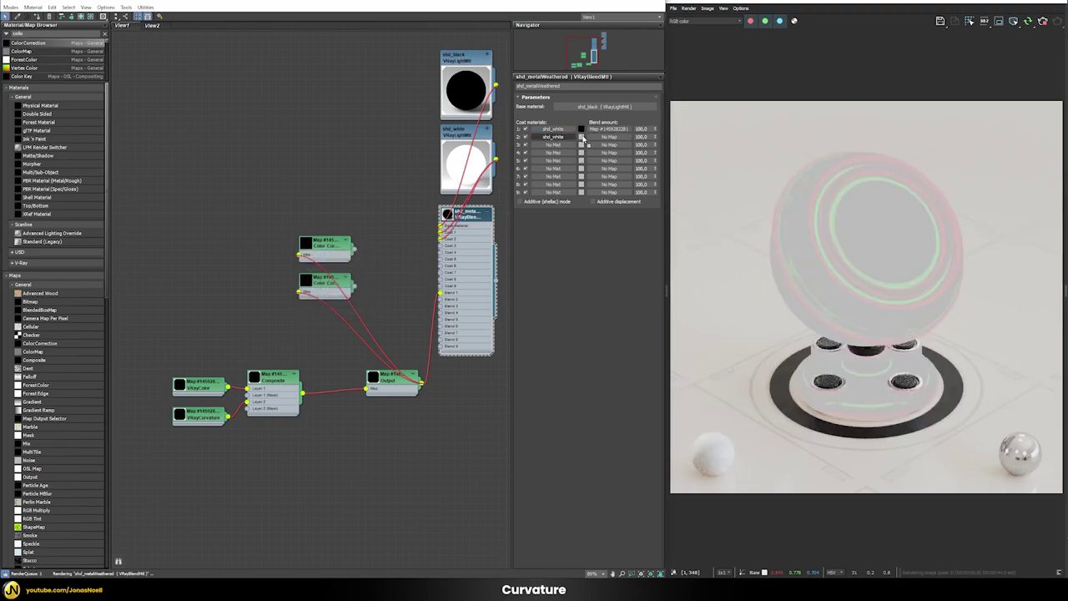
{"action": "left_click", "coordinate": [596, 152]}
{"action": "right_click", "coordinate": [607, 129]}
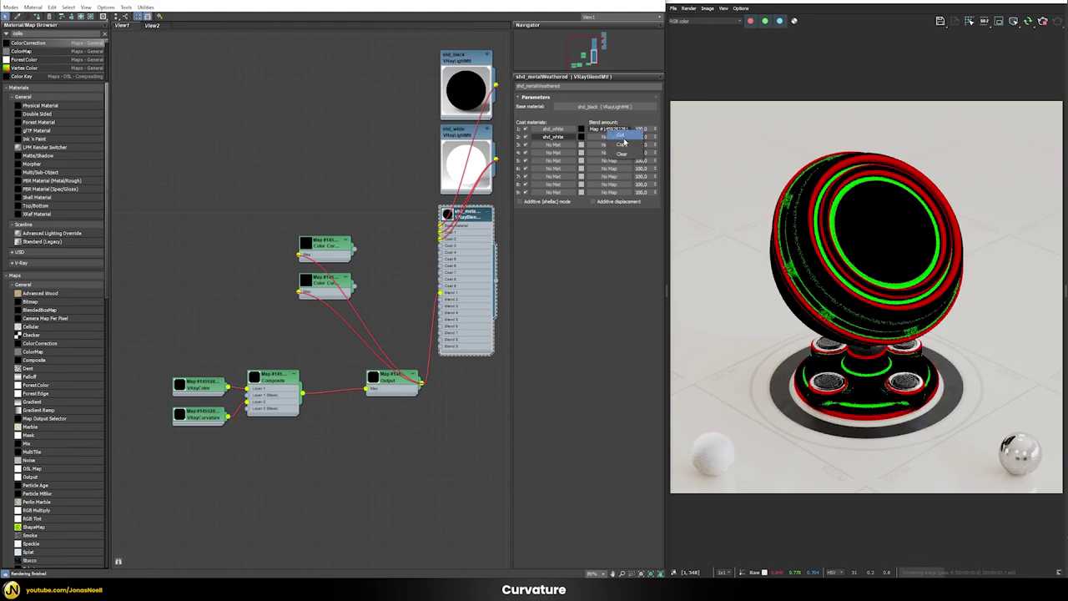
{"action": "left_click", "coordinate": [624, 155]}
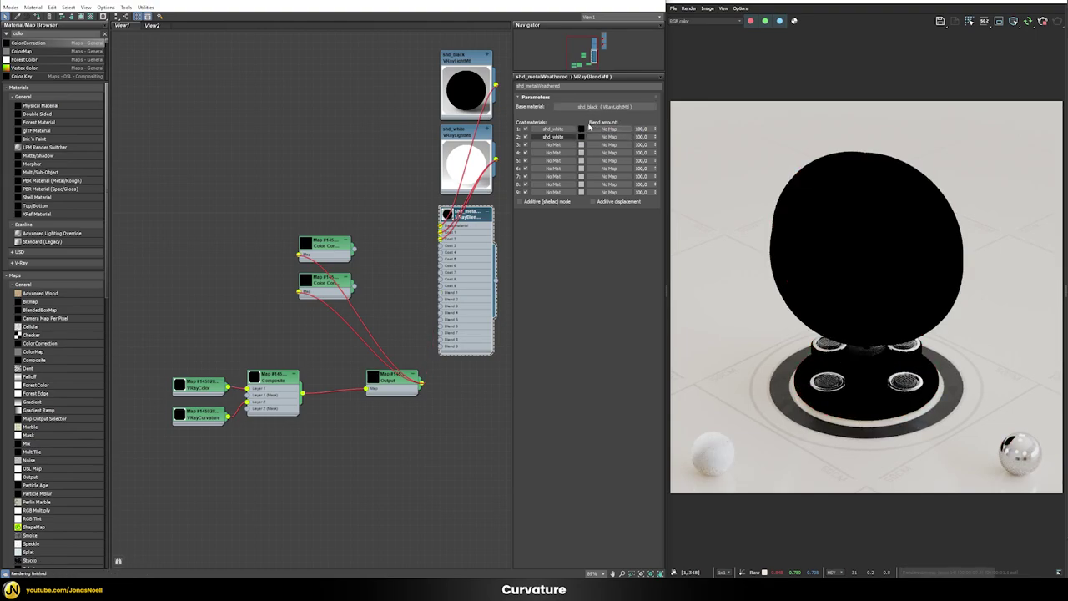
Rename the red-channel ColorCorrection map convex and the green-channel one concave
{"action": "double_click", "coordinate": [334, 245]}
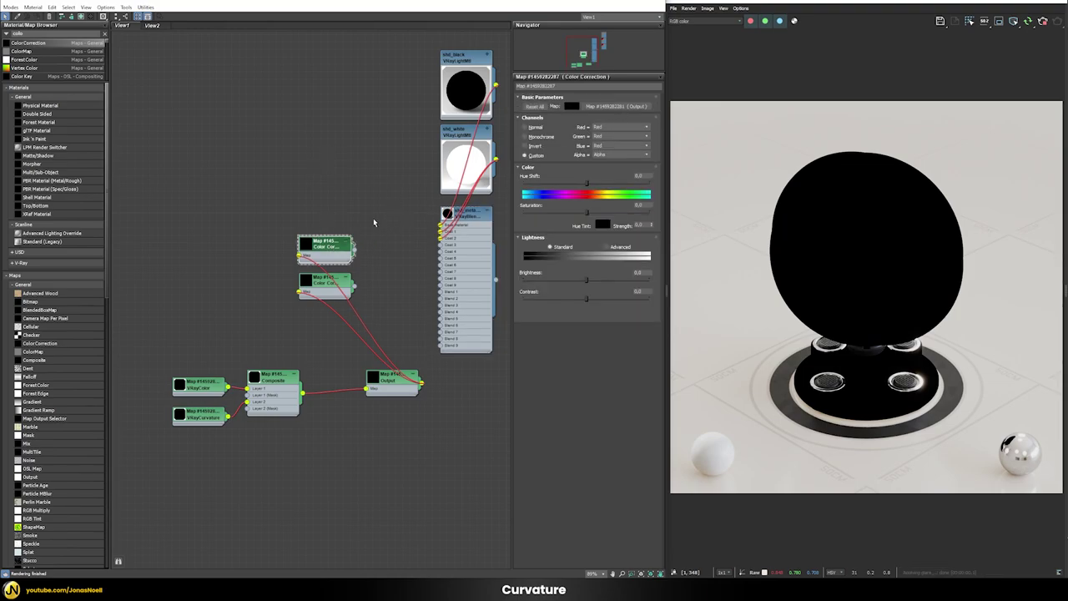
{"action": "left_click_drag", "start_coordinate": [556, 85], "coordinate": [395, 72]}
{"action": "type", "text": "convex"}
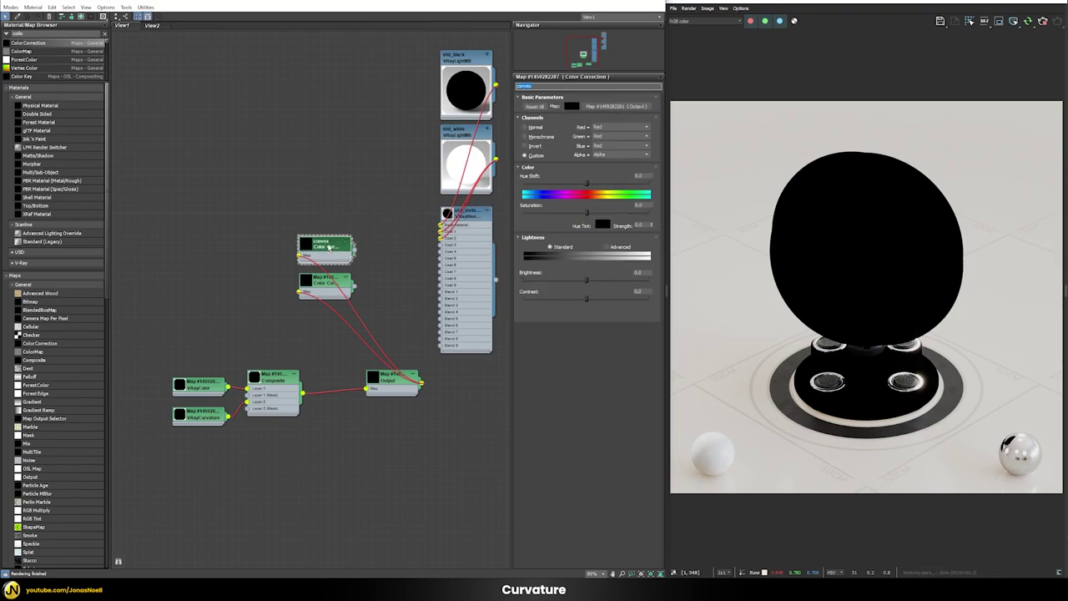
{"action": "left_click", "coordinate": [319, 284]}
{"action": "double_click", "coordinate": [318, 283]}
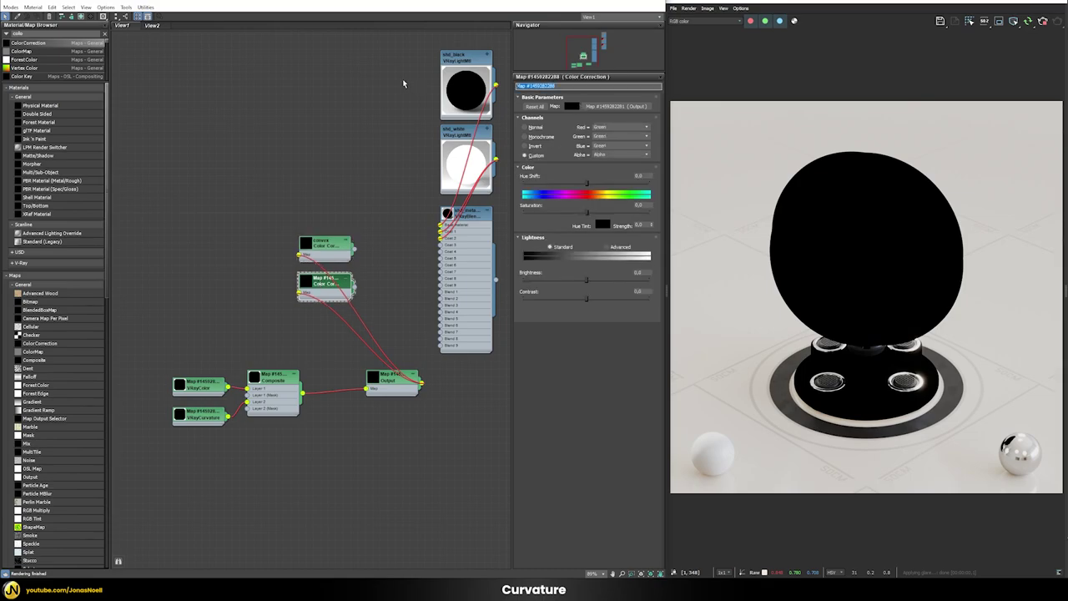
{"action": "type", "text": "concav"}
{"action": "type", "text": "e"}
Assign the convex map to the blend material's first blend amount and the concave map to the second, as instances
{"action": "double_click", "coordinate": [468, 214]}
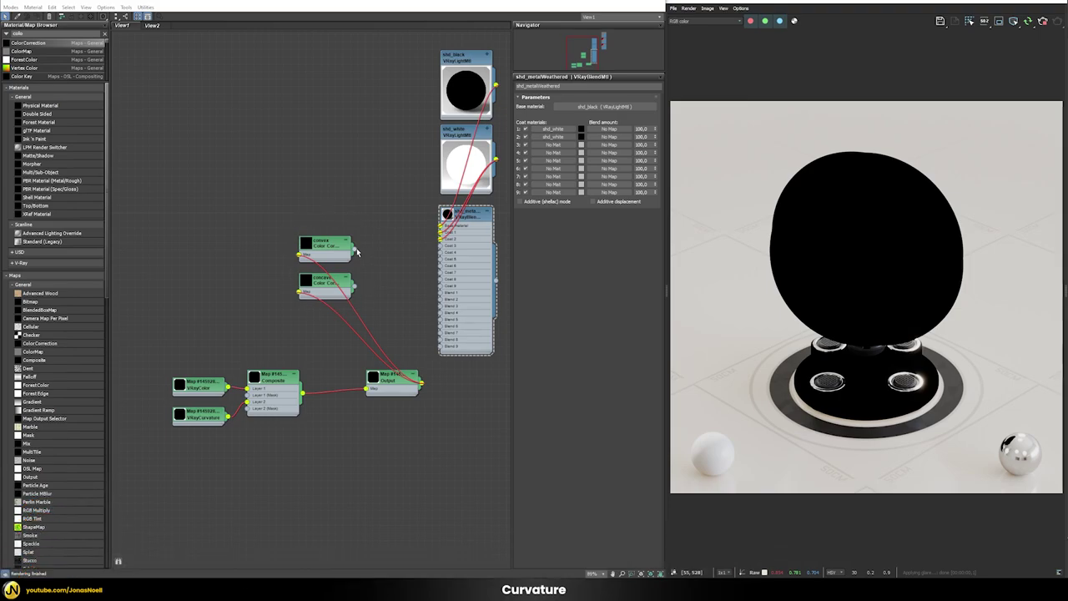
{"action": "left_click_drag", "start_coordinate": [356, 248], "coordinate": [605, 130]}
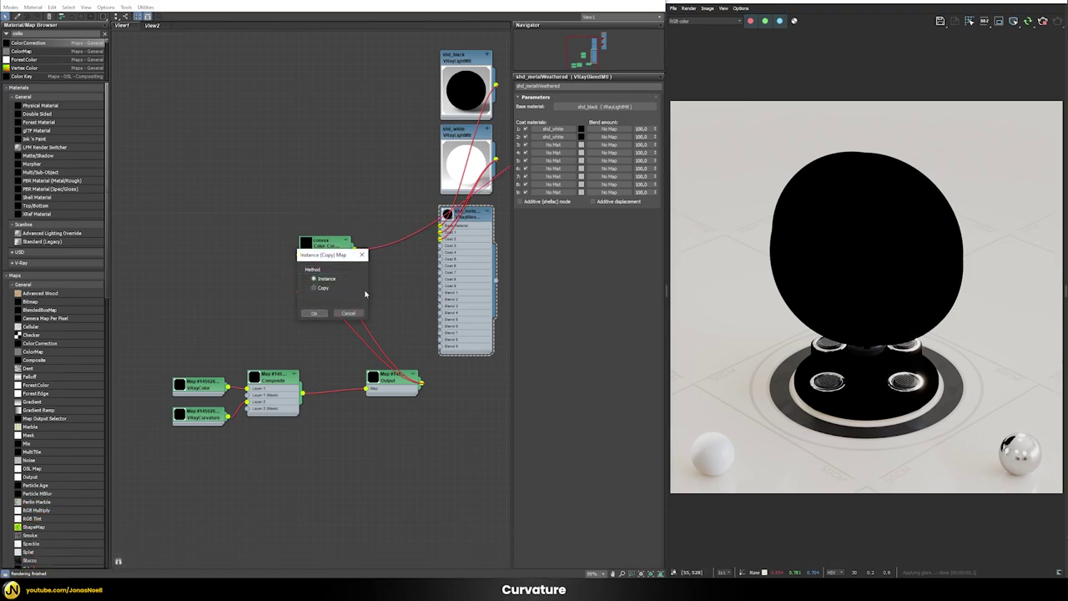
{"action": "left_click", "coordinate": [347, 314]}
{"action": "left_click_drag", "start_coordinate": [352, 289], "coordinate": [606, 137]}
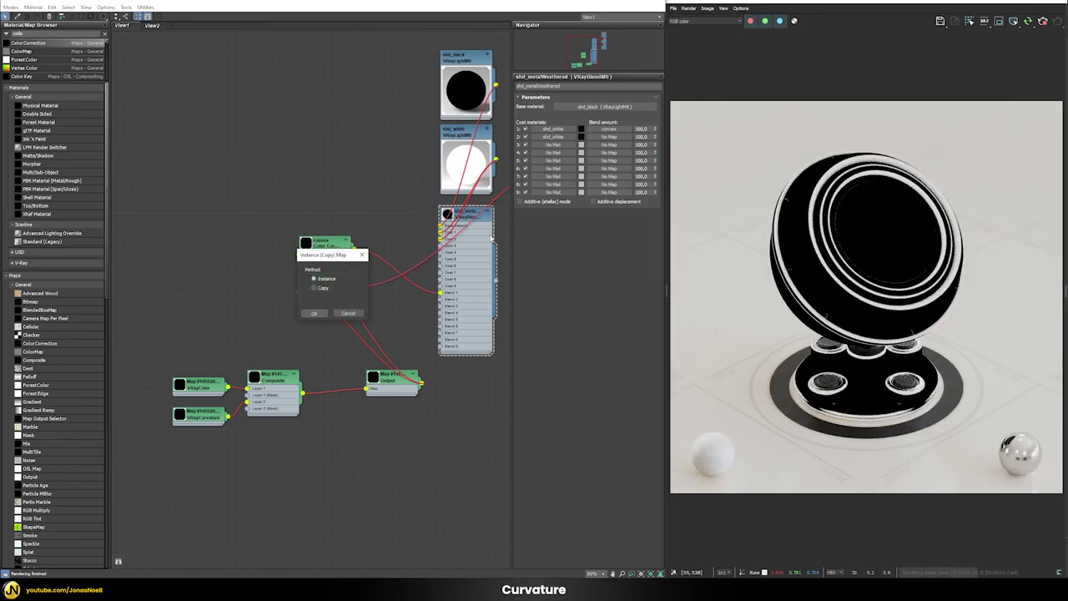
{"action": "left_click", "coordinate": [314, 313]}
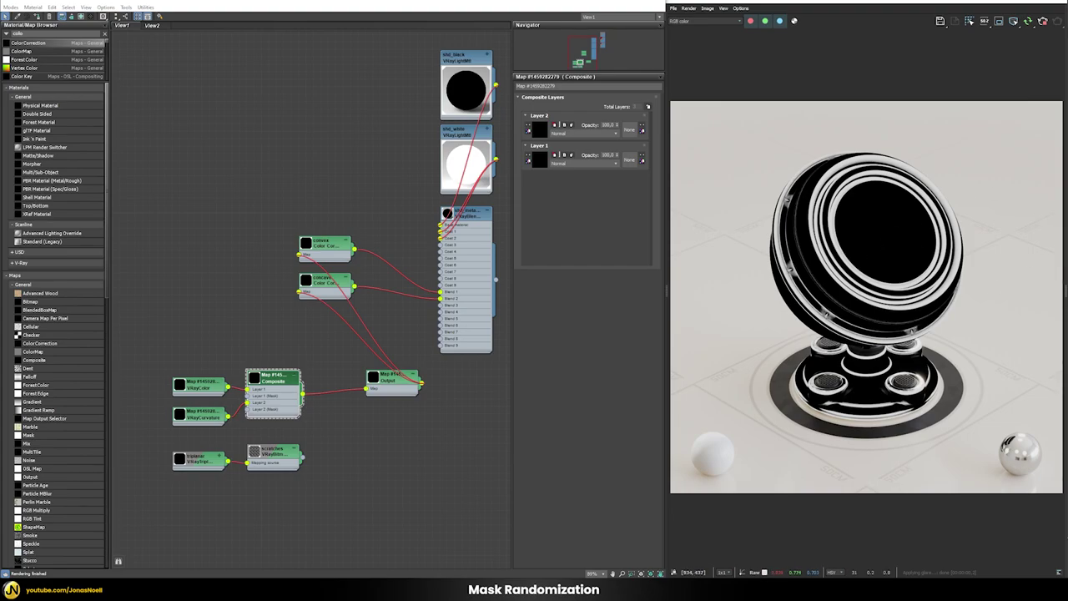
Review the scratches VRayBitmap and its triplanar mapping source, and add a third layer to the Composite map
{"action": "double_click", "coordinate": [275, 451]}
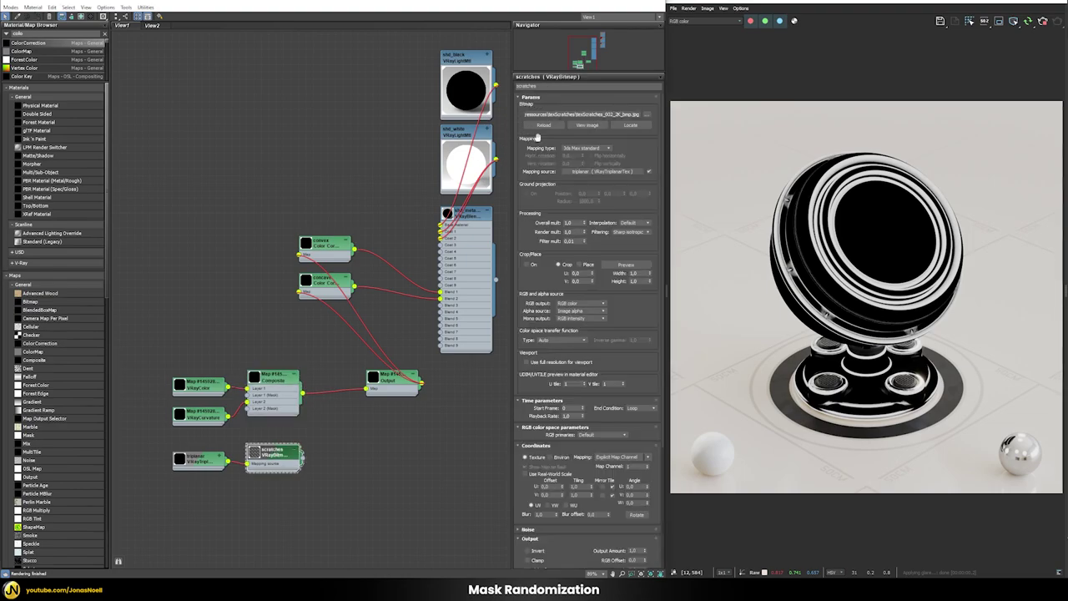
{"action": "double_click", "coordinate": [195, 461]}
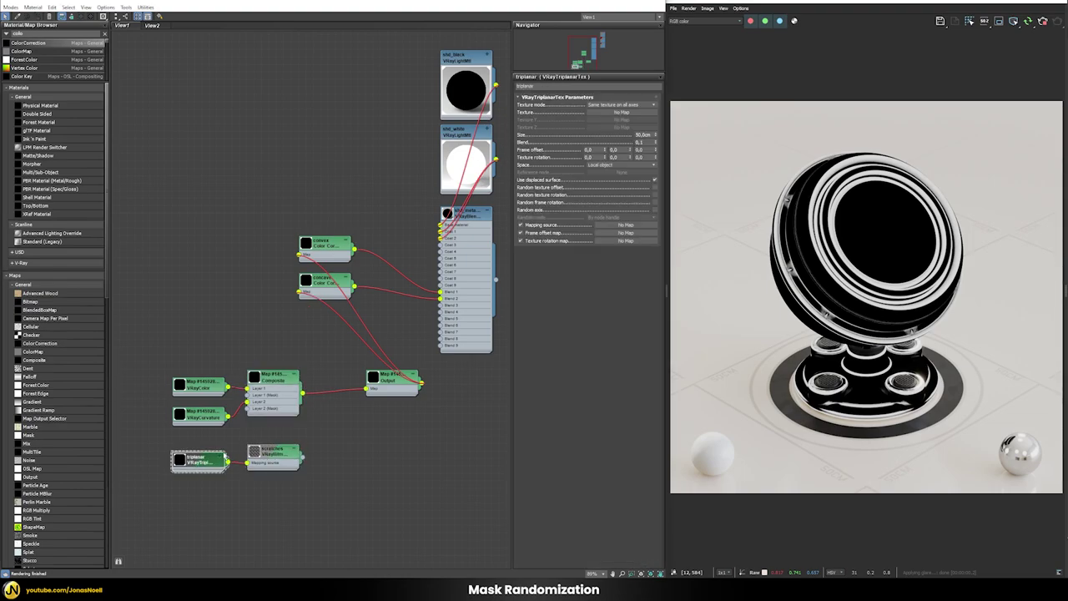
{"action": "double_click", "coordinate": [288, 388]}
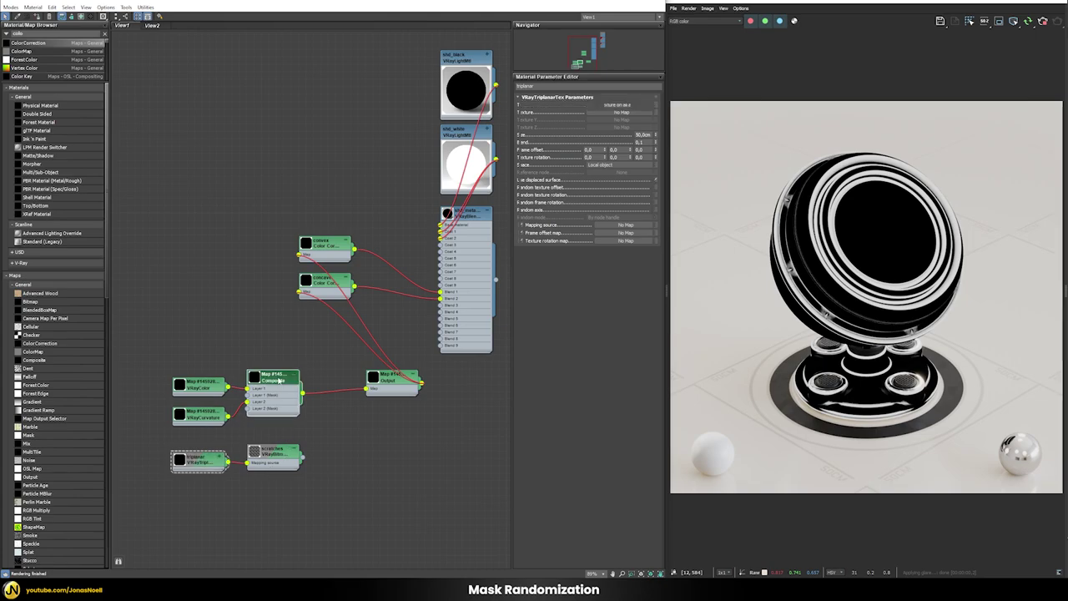
{"action": "left_click", "coordinate": [649, 108]}
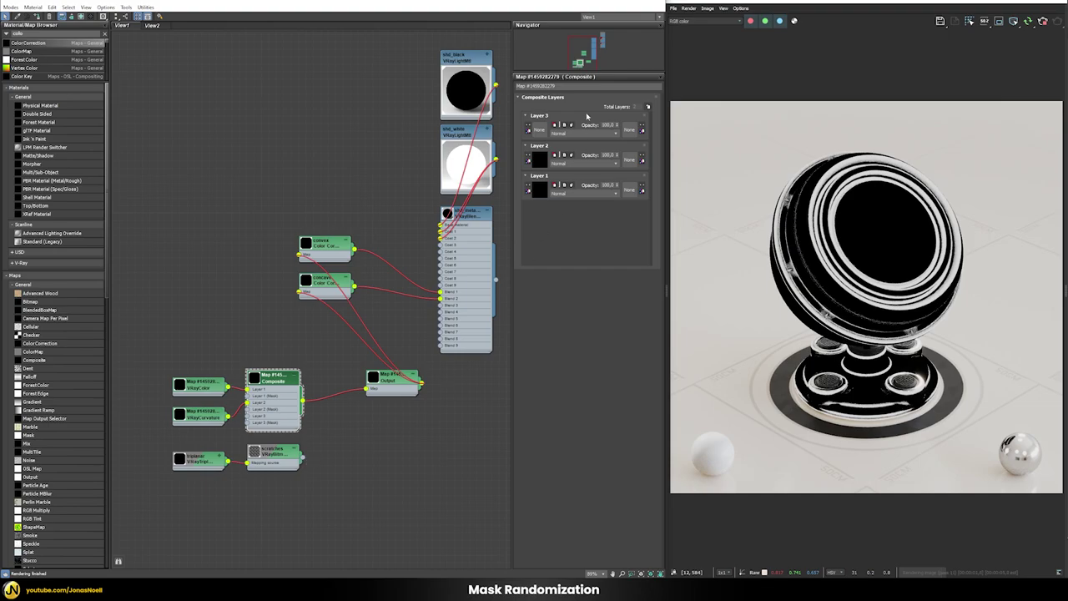
Assign the scratches map to the Composite's layer 3 with Multiply blending, and line its nodes up below the VRayCurvature map
{"action": "left_click_drag", "start_coordinate": [304, 458], "coordinate": [539, 136]}
{"action": "left_click", "coordinate": [317, 317]}
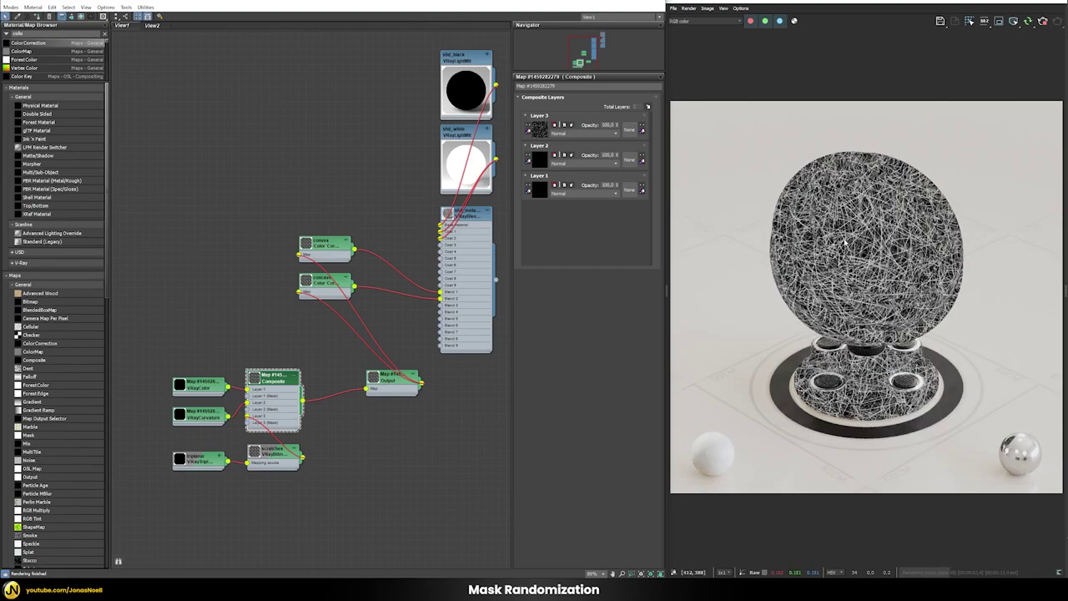
{"action": "left_click", "coordinate": [575, 135]}
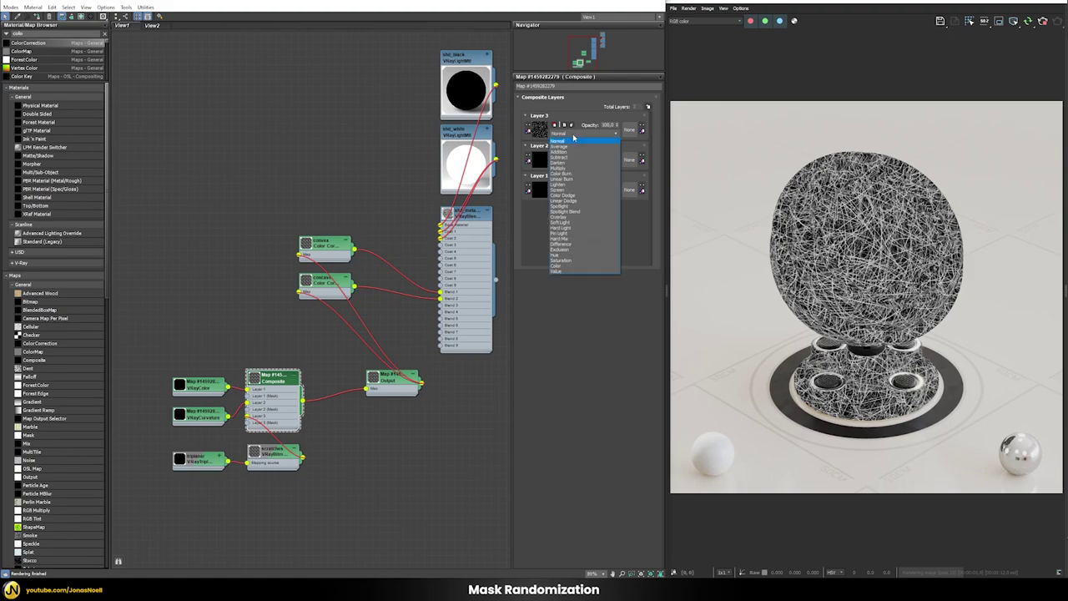
{"action": "left_click", "coordinate": [564, 169]}
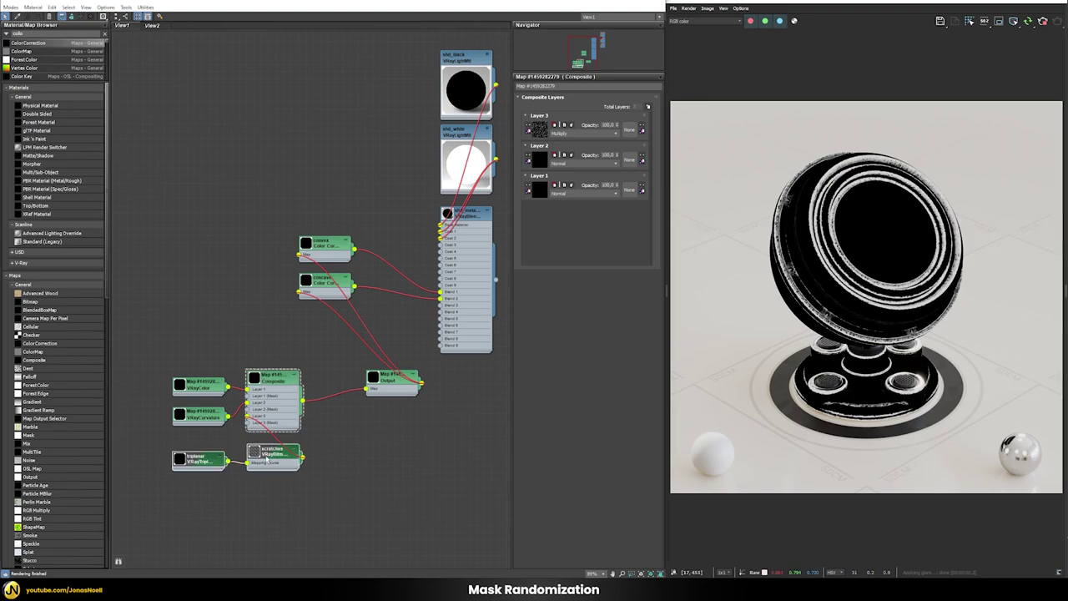
{"action": "left_click_drag", "start_coordinate": [265, 458], "coordinate": [193, 449]}
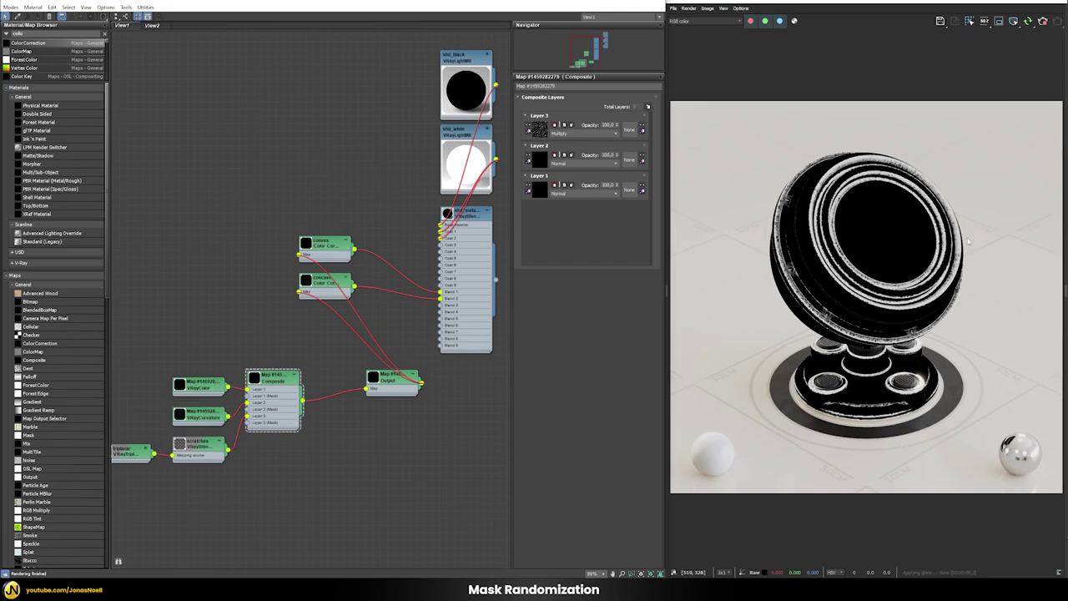
Add a fourth layer to the Composite map and assign a new general Noise map to it
{"action": "left_click", "coordinate": [649, 108]}
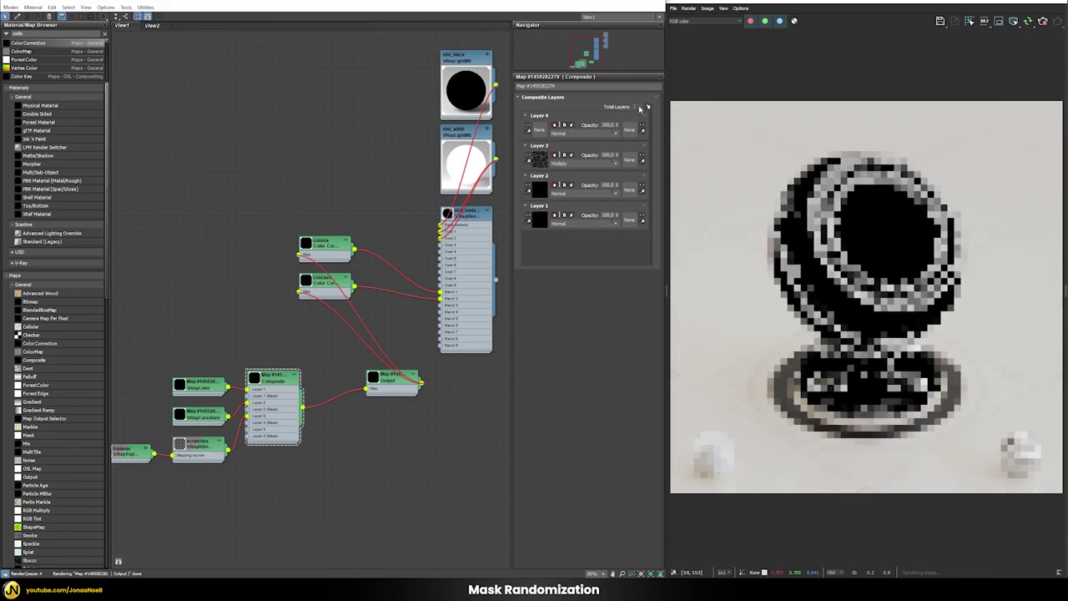
{"action": "left_click", "coordinate": [542, 131]}
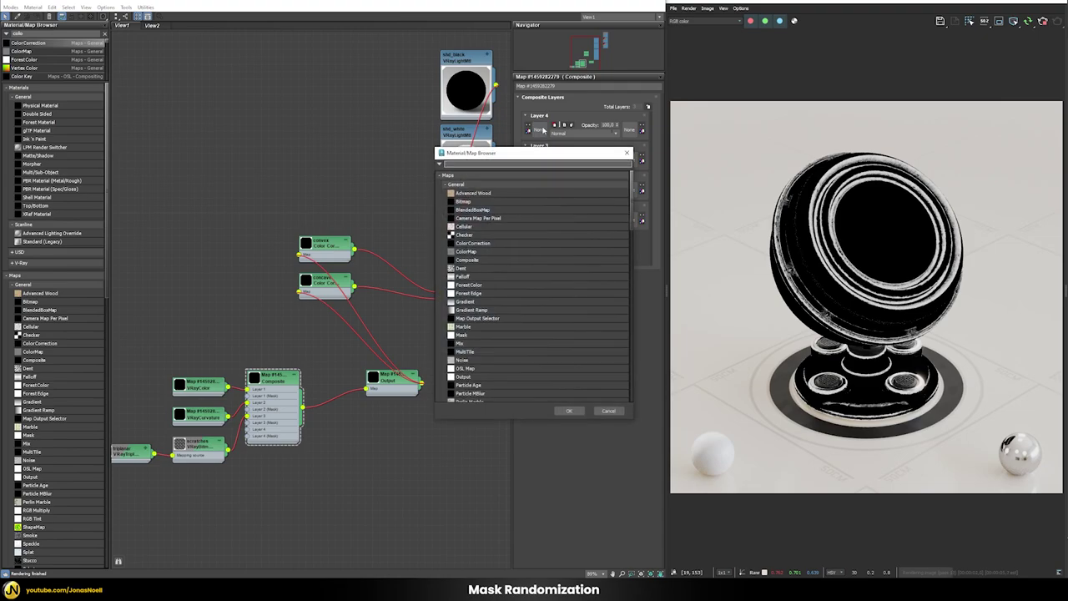
{"action": "type", "text": "noise"}
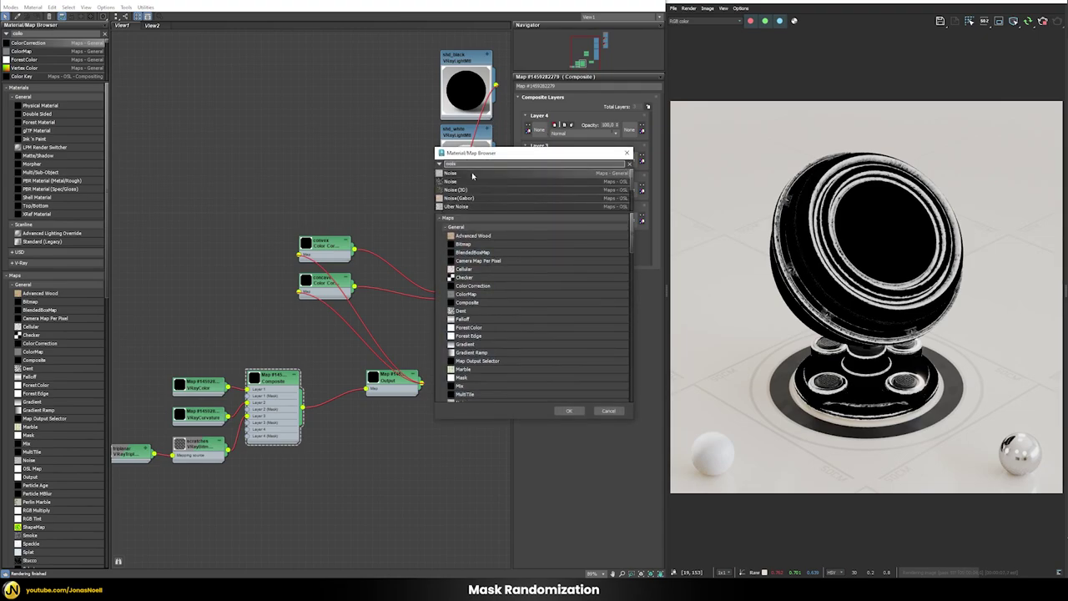
{"action": "double_click", "coordinate": [455, 173]}
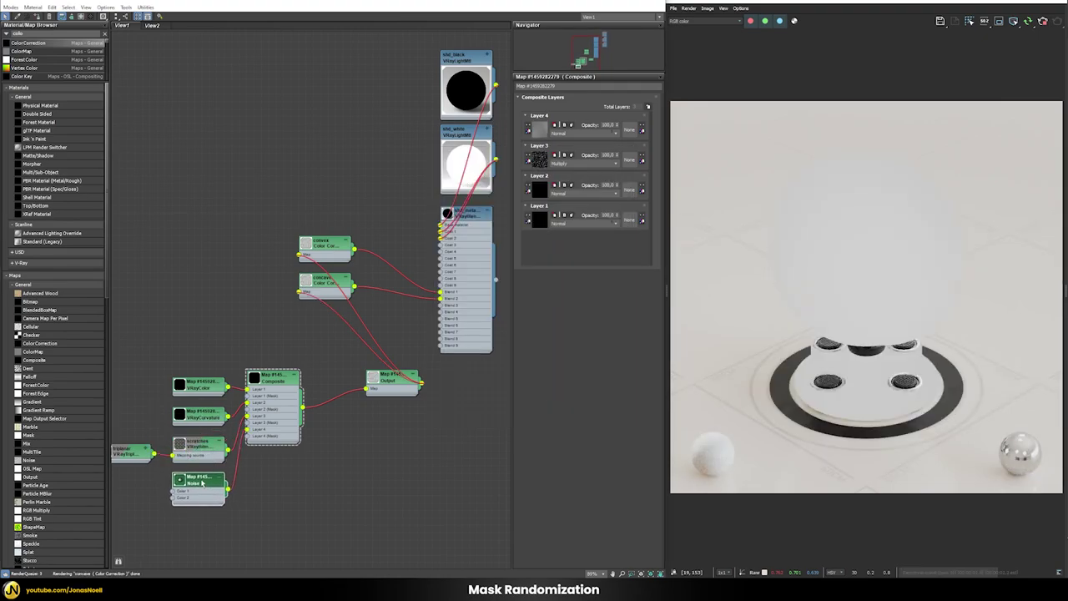
Configure the new Noise map as Turbulence with size 1, levels 10 and a low threshold of 0.15
{"action": "double_click", "coordinate": [203, 484]}
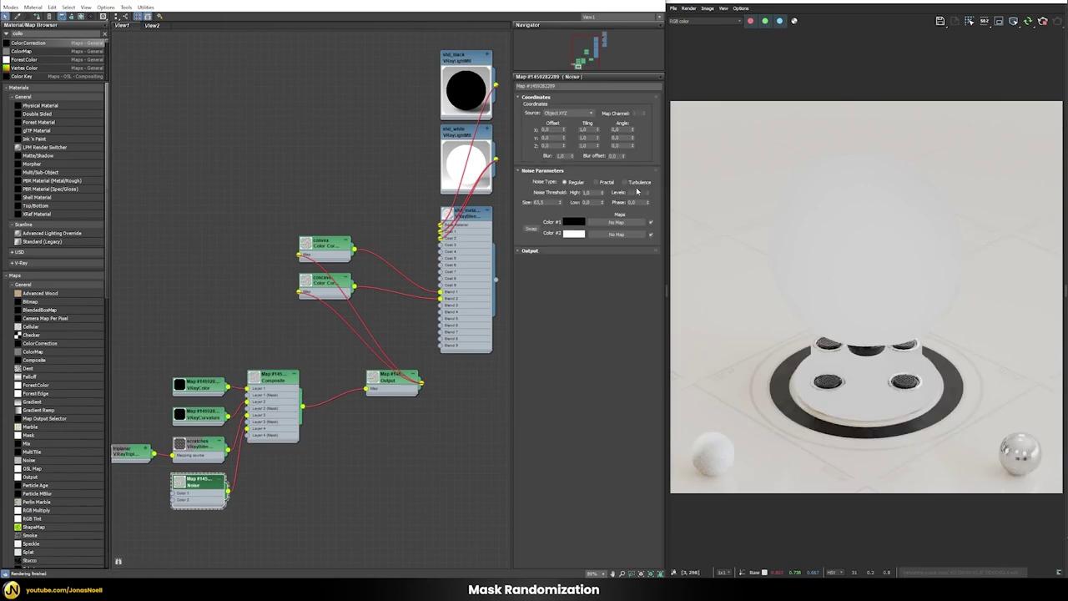
{"action": "left_click", "coordinate": [626, 183]}
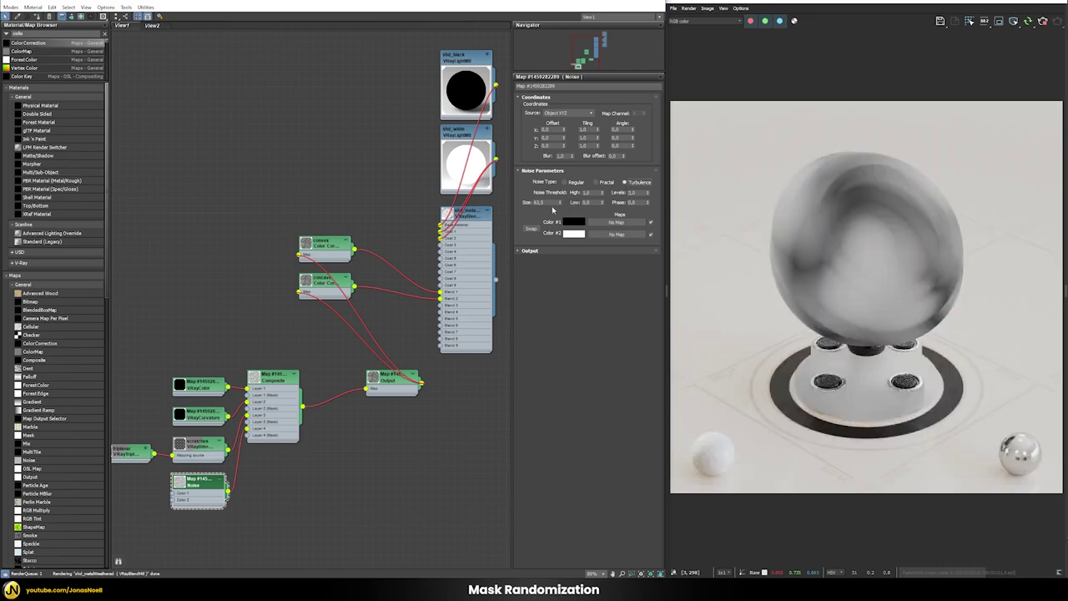
{"action": "double_click", "coordinate": [545, 201]}
{"action": "type", "text": "1"}
{"action": "key", "text": "Return"}
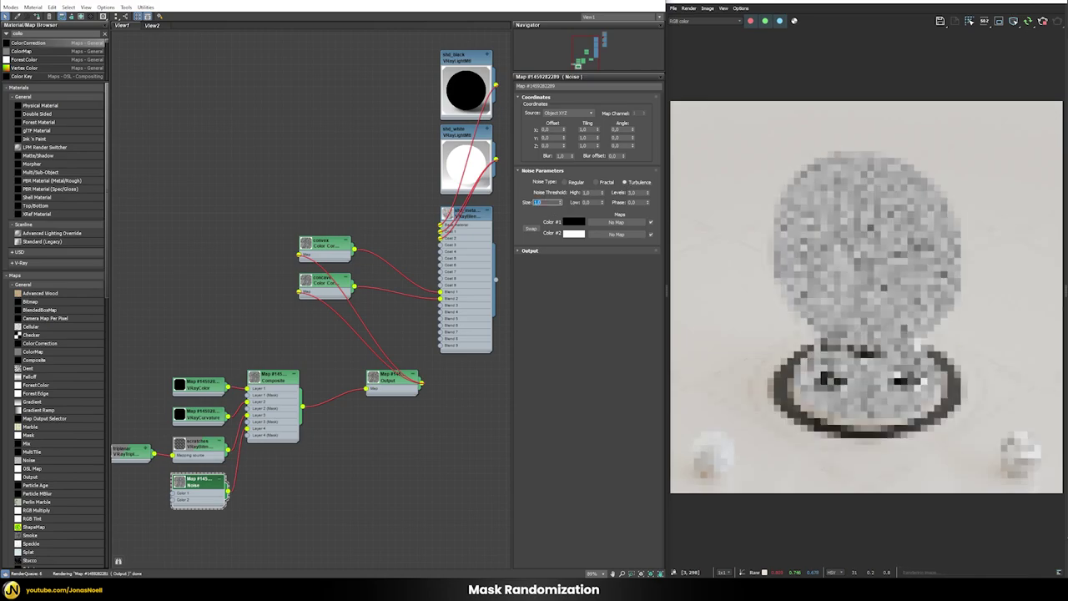
{"action": "double_click", "coordinate": [635, 192]}
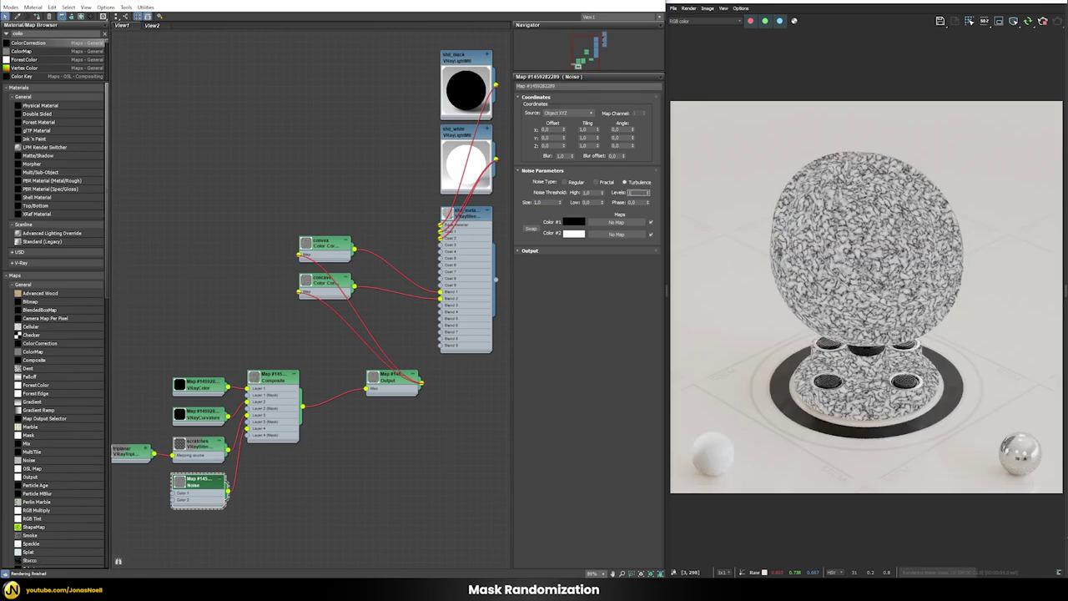
{"action": "type", "text": "10"}
{"action": "key", "text": "Return"}
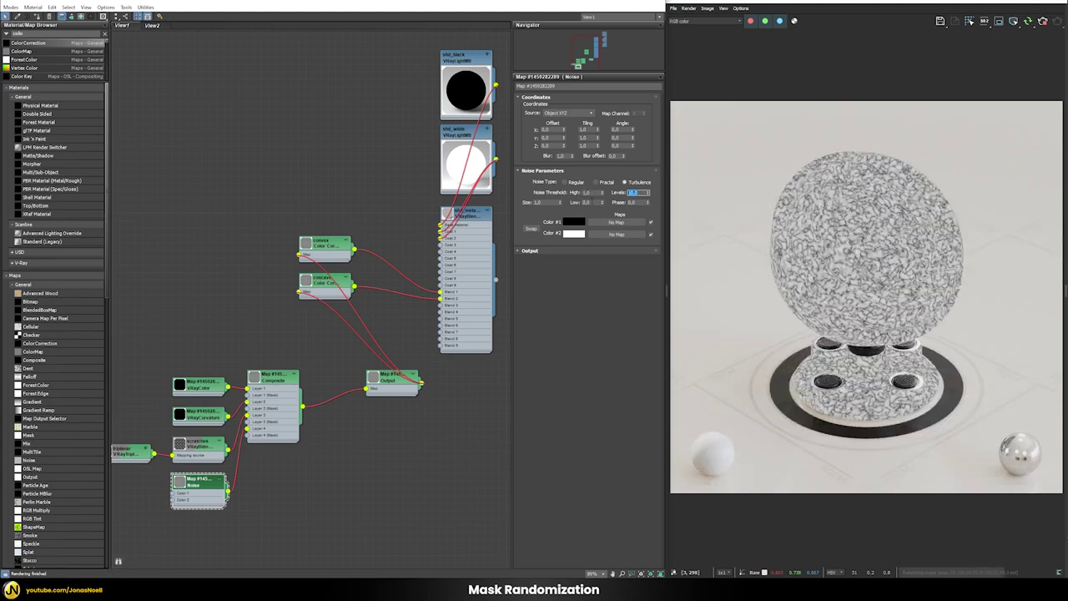
{"action": "double_click", "coordinate": [588, 203]}
{"action": "key", "text": "Return"}
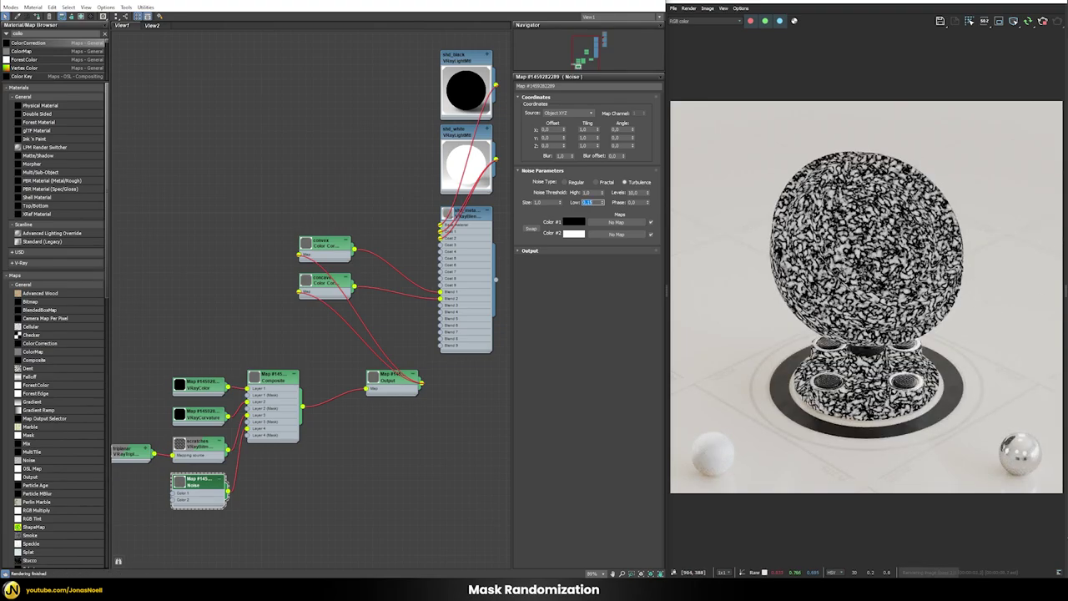
Add a fifth Composite layer, duplicate the Noise map below the original, and assign the copy to that layer
{"action": "double_click", "coordinate": [275, 379]}
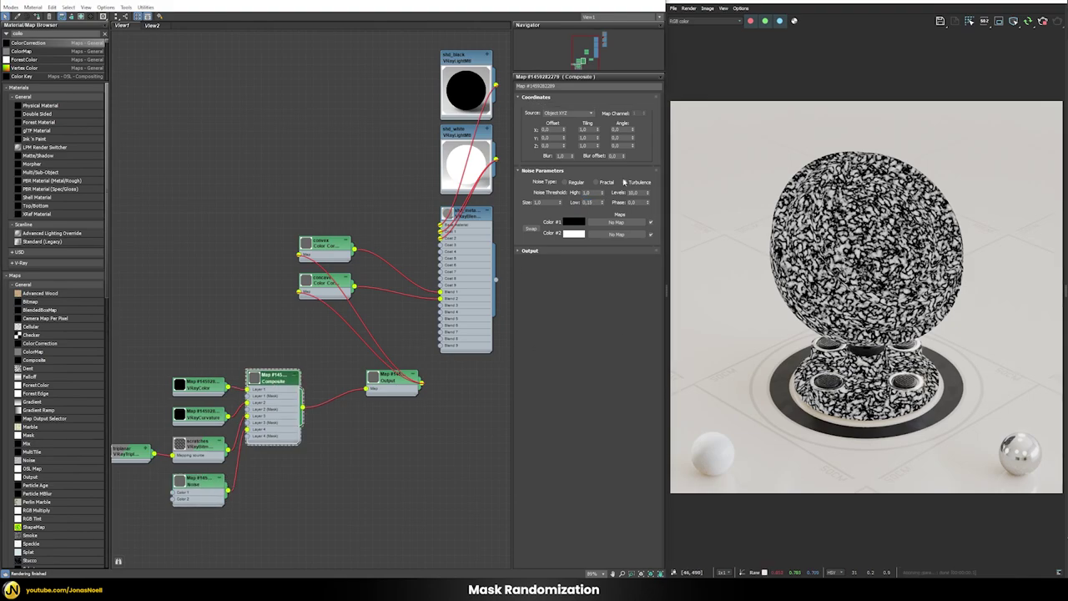
{"action": "left_click", "coordinate": [649, 107]}
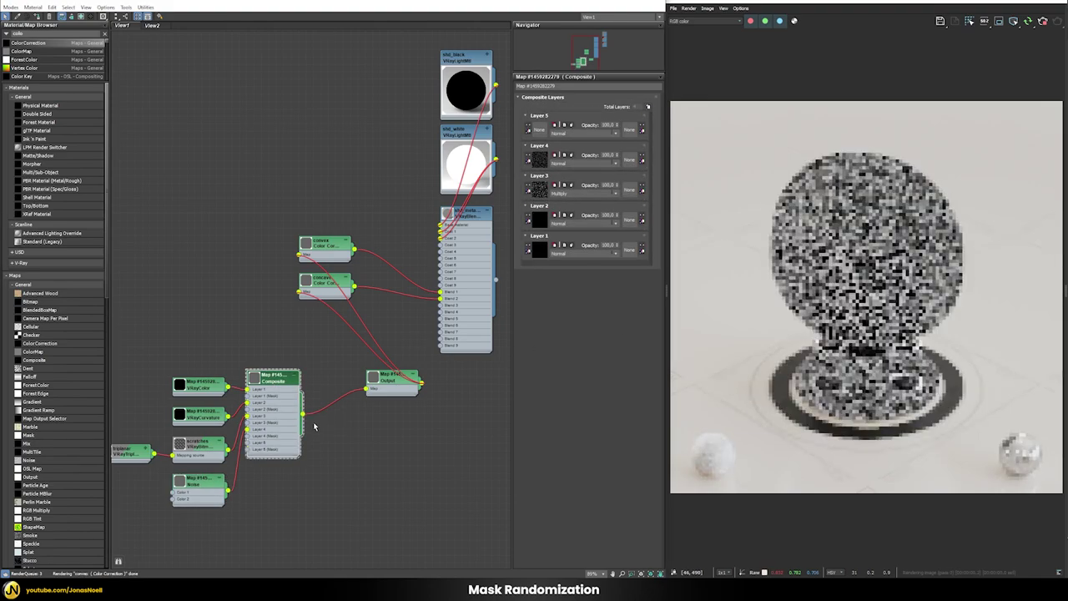
{"action": "double_click", "coordinate": [200, 481]}
{"action": "left_click_drag", "start_coordinate": [199, 483], "coordinate": [198, 529], "text": "shift"}
{"action": "double_click", "coordinate": [198, 528]}
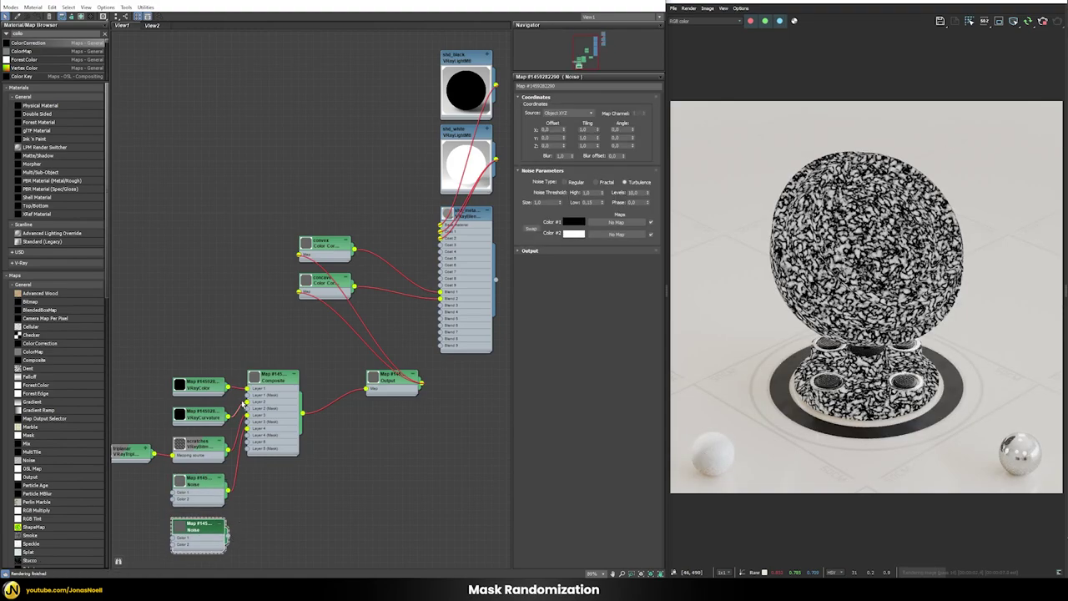
{"action": "double_click", "coordinate": [269, 380]}
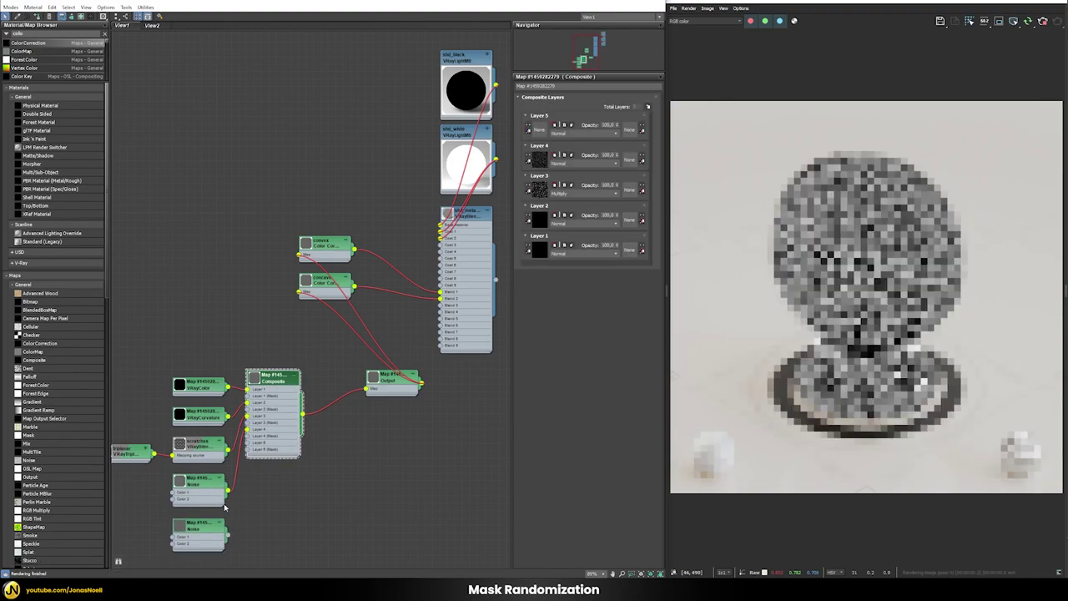
{"action": "left_click_drag", "start_coordinate": [229, 535], "coordinate": [539, 131]}
{"action": "left_click", "coordinate": [318, 313]}
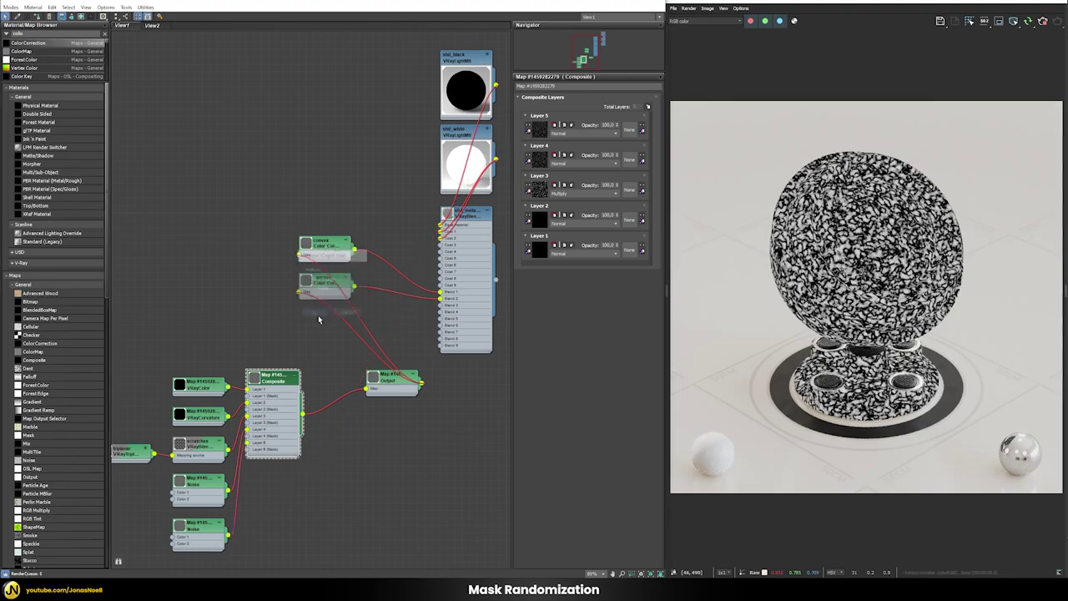
Configure the duplicated Noise map as Fractal with size 2, a high threshold of 0.6 and a low threshold of 0.5
{"action": "double_click", "coordinate": [204, 524]}
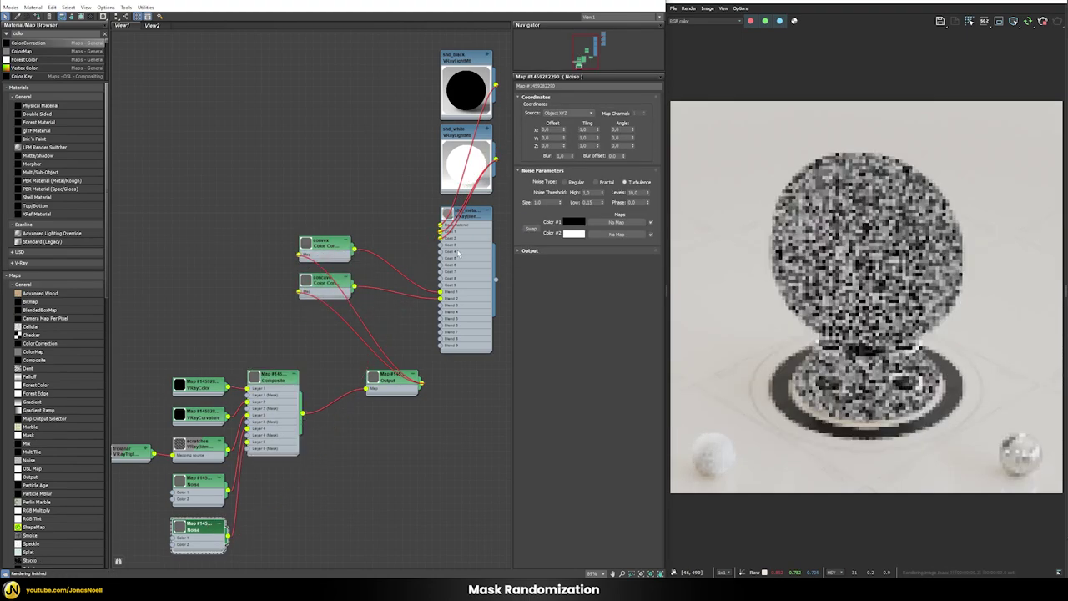
{"action": "left_click", "coordinate": [598, 182]}
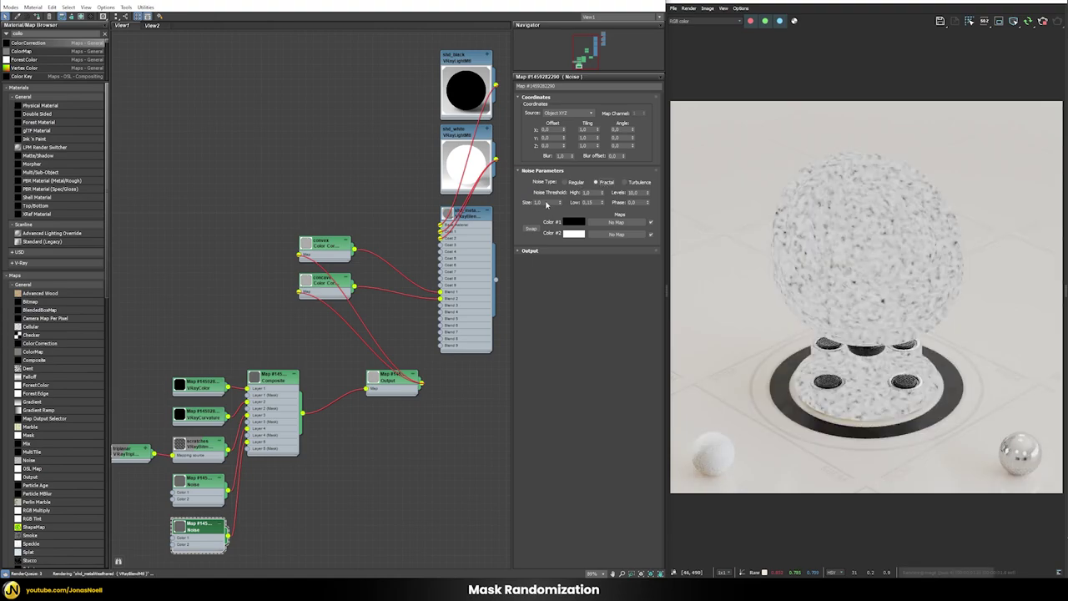
{"action": "double_click", "coordinate": [544, 202]}
{"action": "type", "text": "2"}
{"action": "key", "text": "Return"}
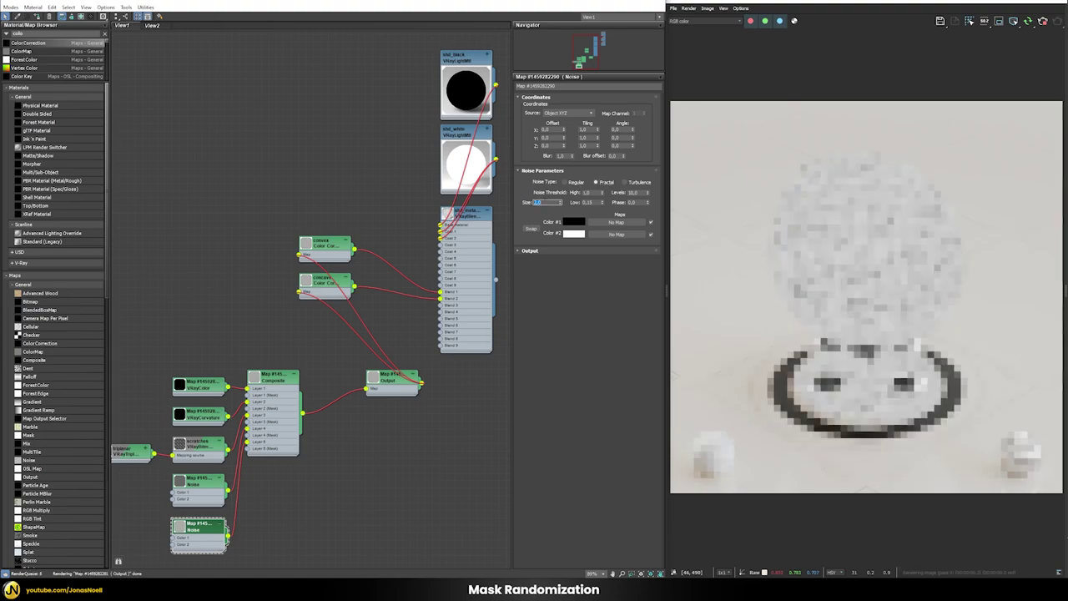
{"action": "double_click", "coordinate": [588, 193]}
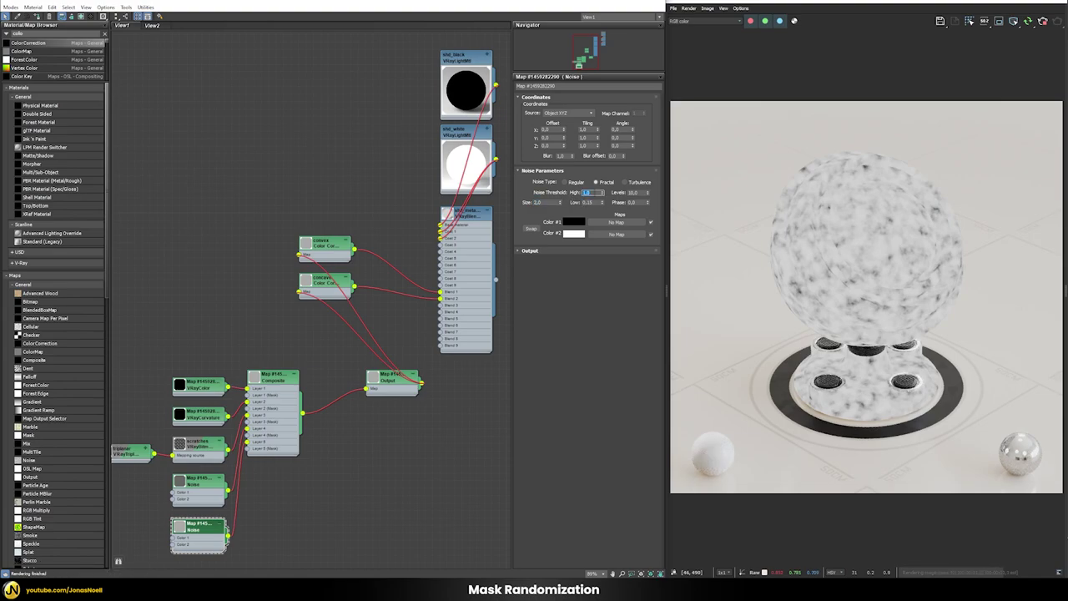
{"action": "type", "text": "0,6"}
{"action": "key", "text": "Tab"}
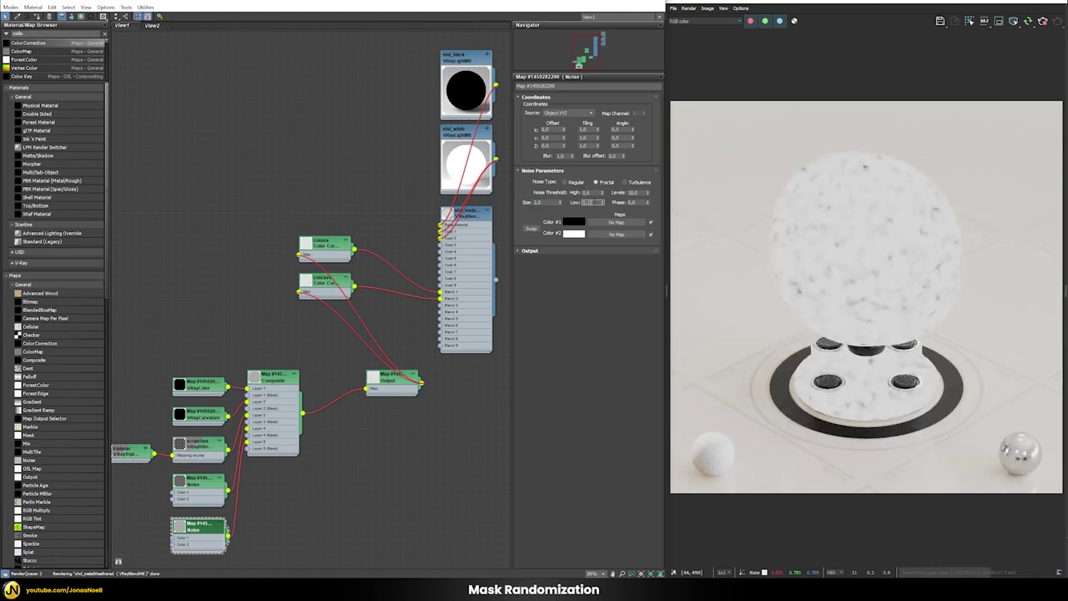
{"action": "type", "text": ",5"}
{"action": "key", "text": "Return"}
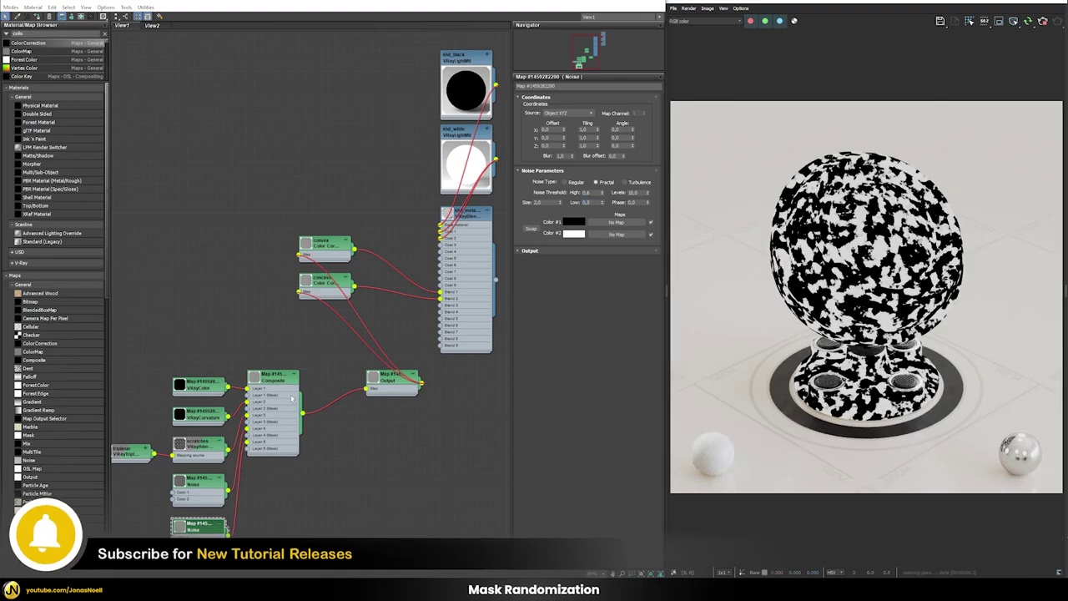
Set the blending mode of Composite layers 4 and 5 to Multiply
{"action": "double_click", "coordinate": [269, 380]}
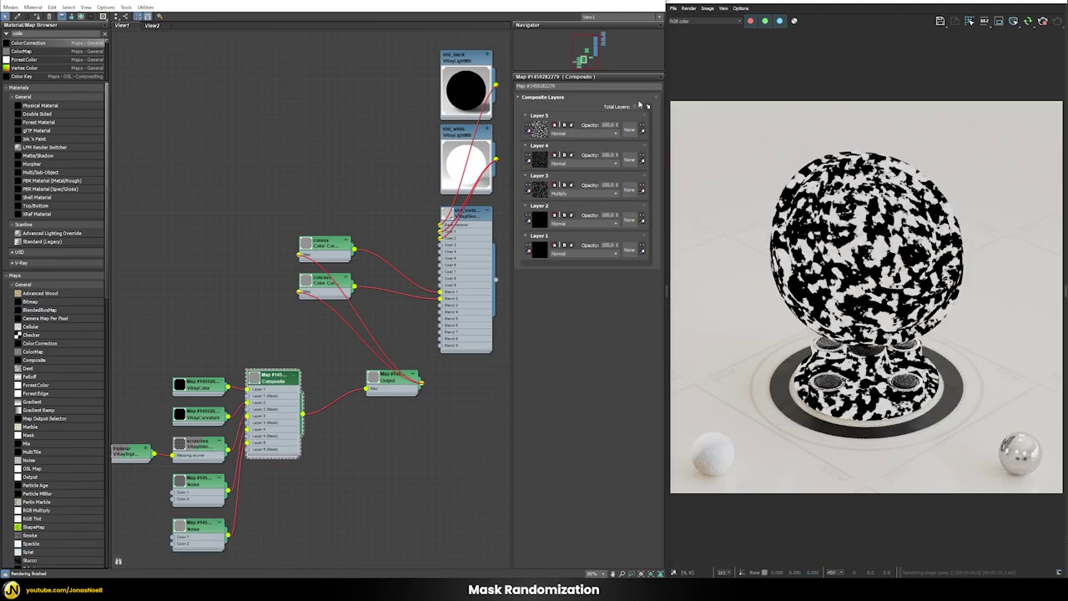
{"action": "left_click", "coordinate": [568, 163]}
{"action": "left_click", "coordinate": [567, 201]}
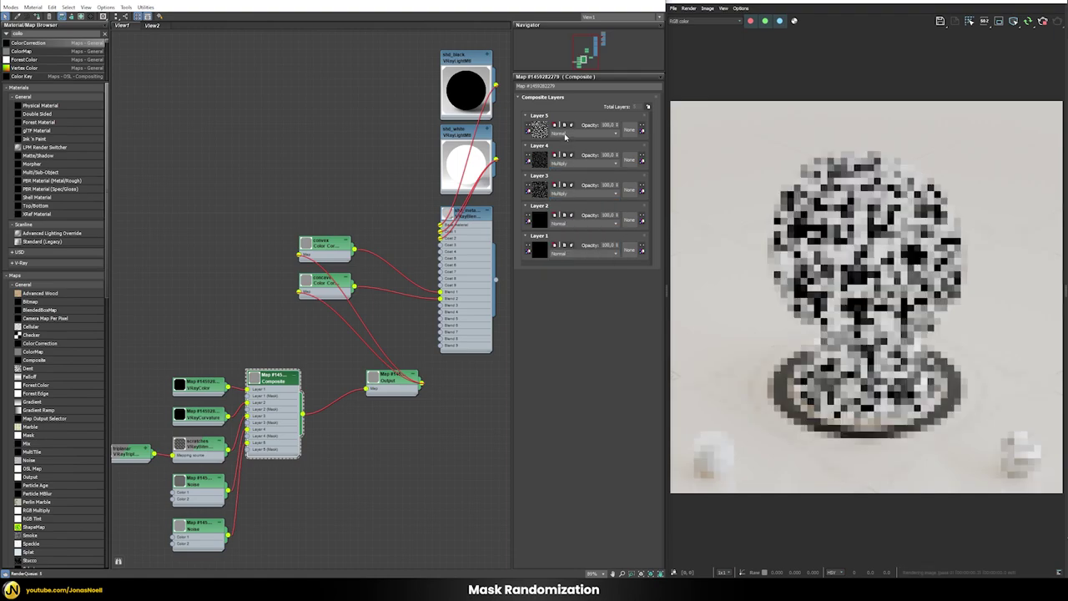
{"action": "left_click", "coordinate": [576, 134]}
{"action": "left_click", "coordinate": [558, 168]}
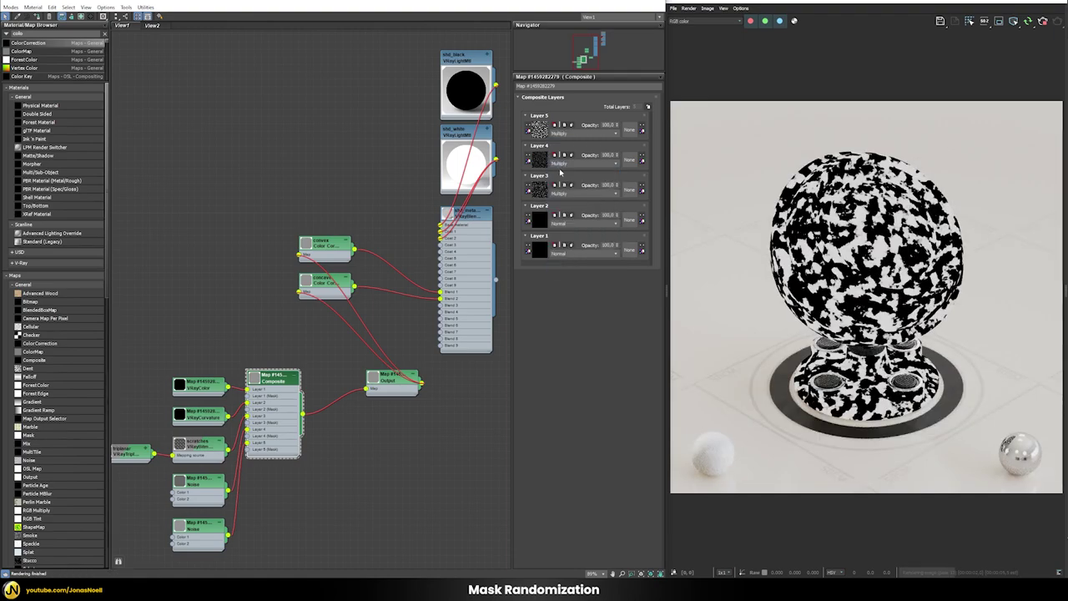
Reduce the opacity of Composite layers 5 and 4 to 99 each
{"action": "double_click", "coordinate": [606, 125]}
{"action": "type", "text": "90"}
{"action": "key", "text": "Tab"}
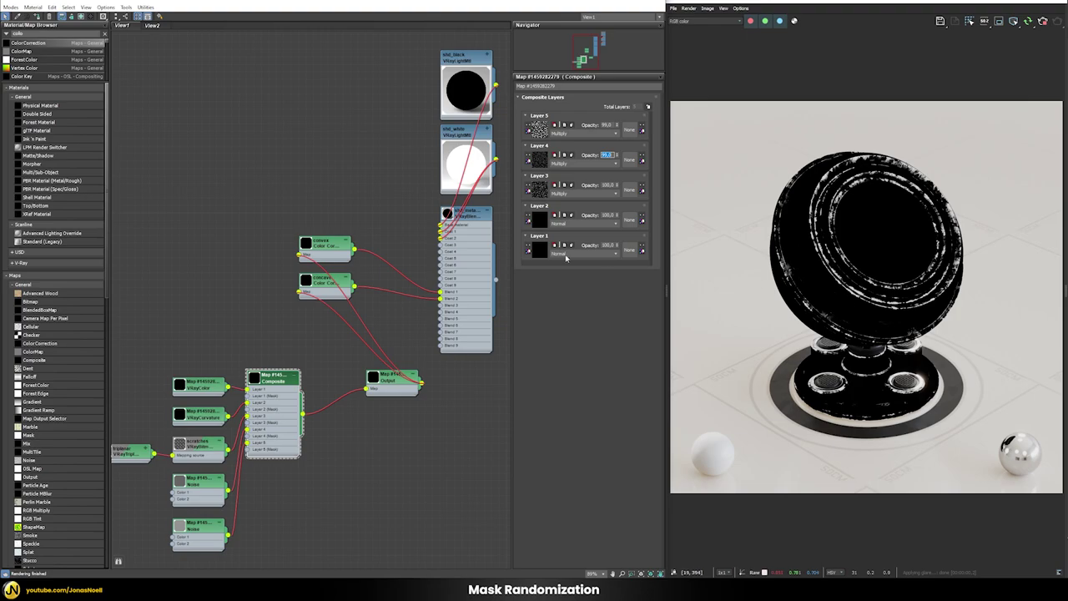
Increase the output gain of the VRayCurvature map in Composite layer 2
{"action": "left_click", "coordinate": [541, 220]}
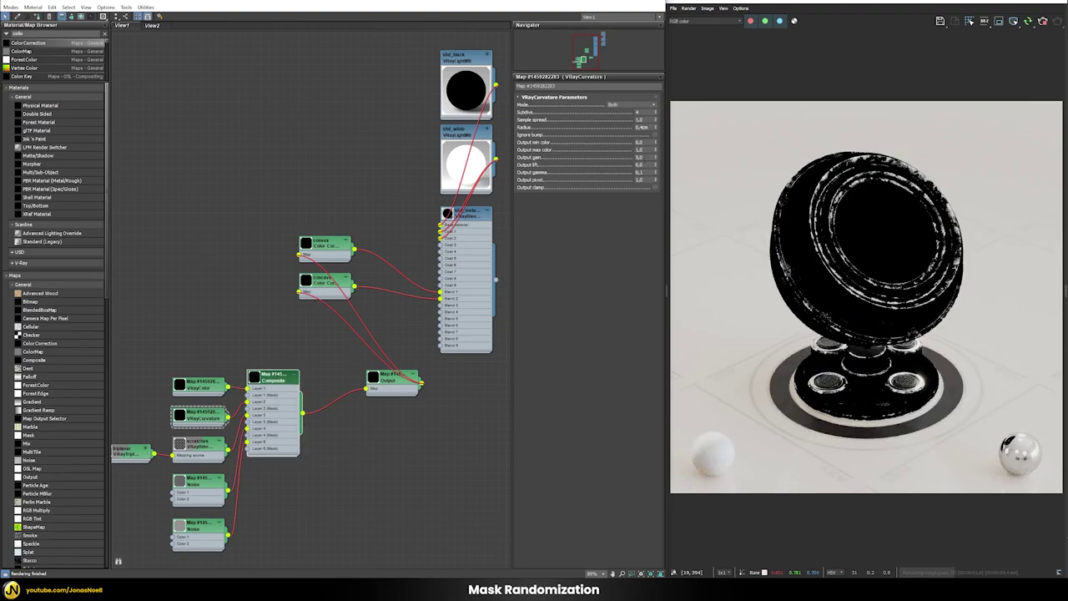
{"action": "double_click", "coordinate": [644, 157]}
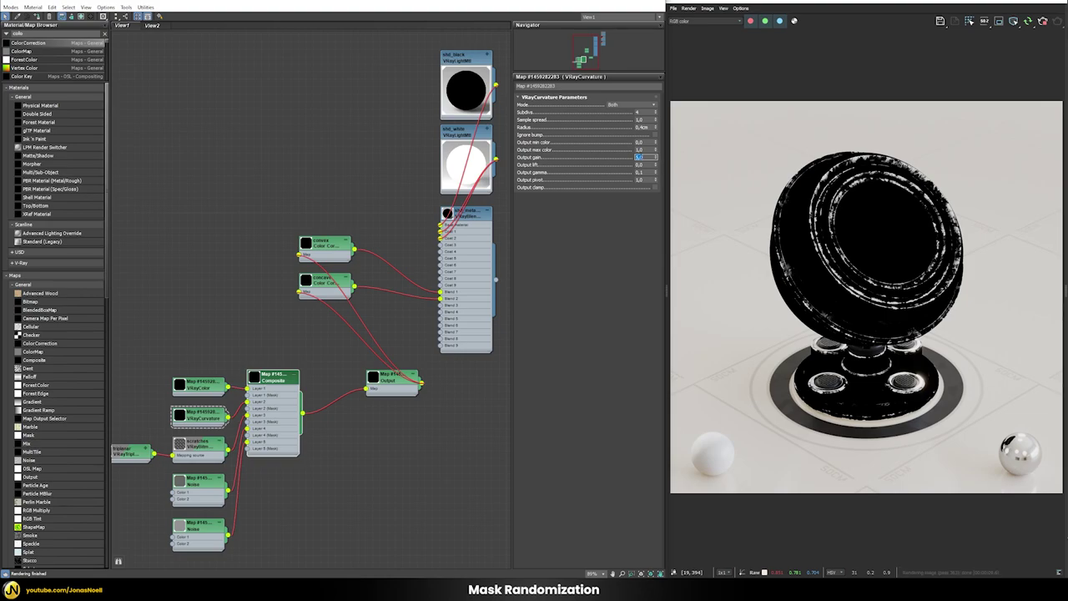
{"action": "key", "text": "Return"}
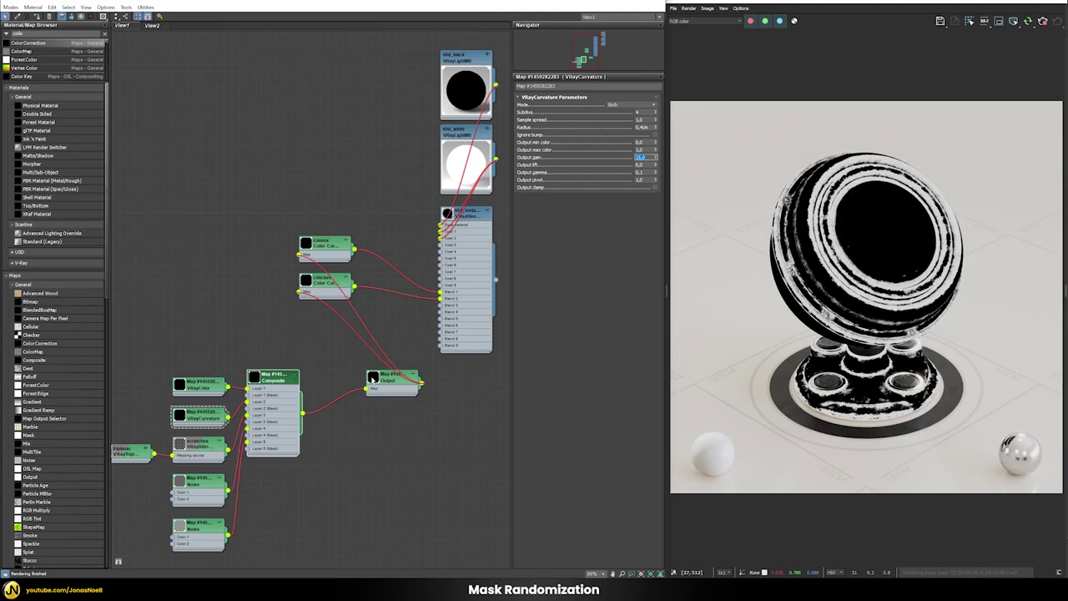
Set the opacity of the Composite map's layer 5 to 100
{"action": "double_click", "coordinate": [273, 380]}
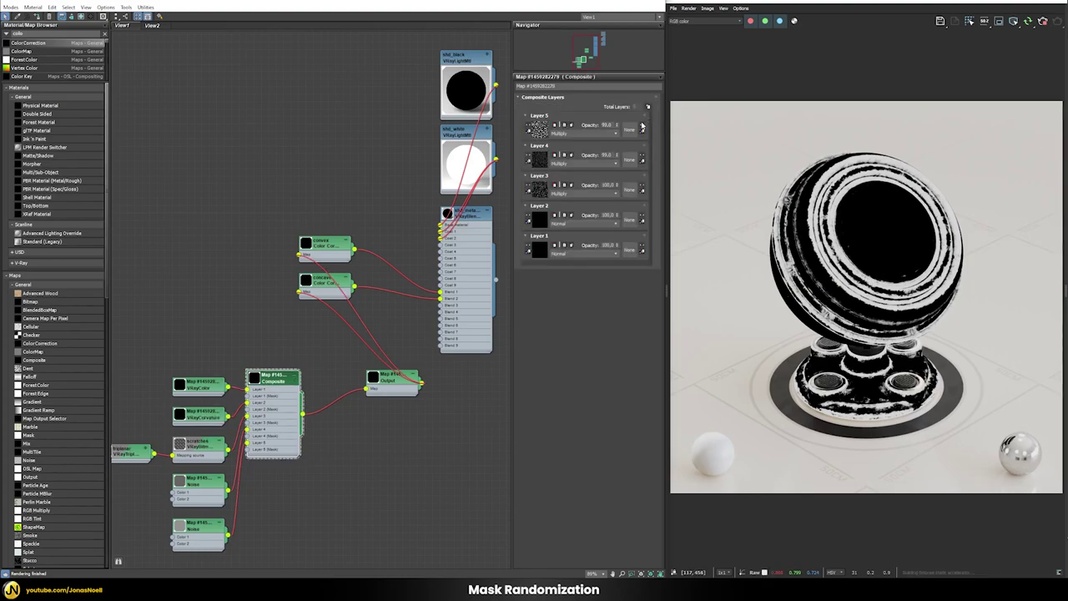
{"action": "double_click", "coordinate": [608, 125]}
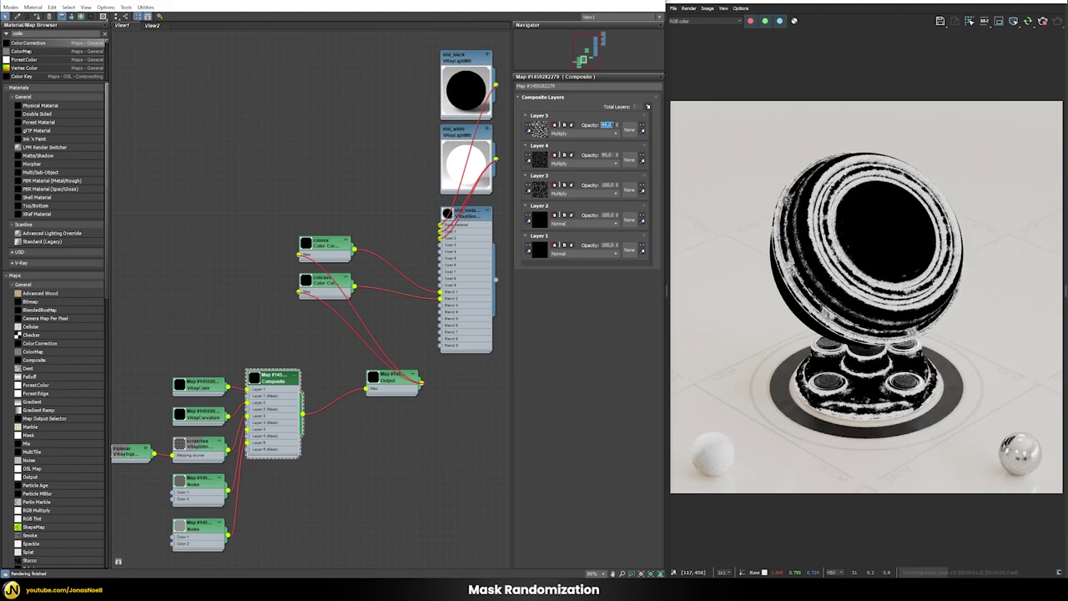
{"action": "type", "text": "100"}
{"action": "key", "text": "Return"}
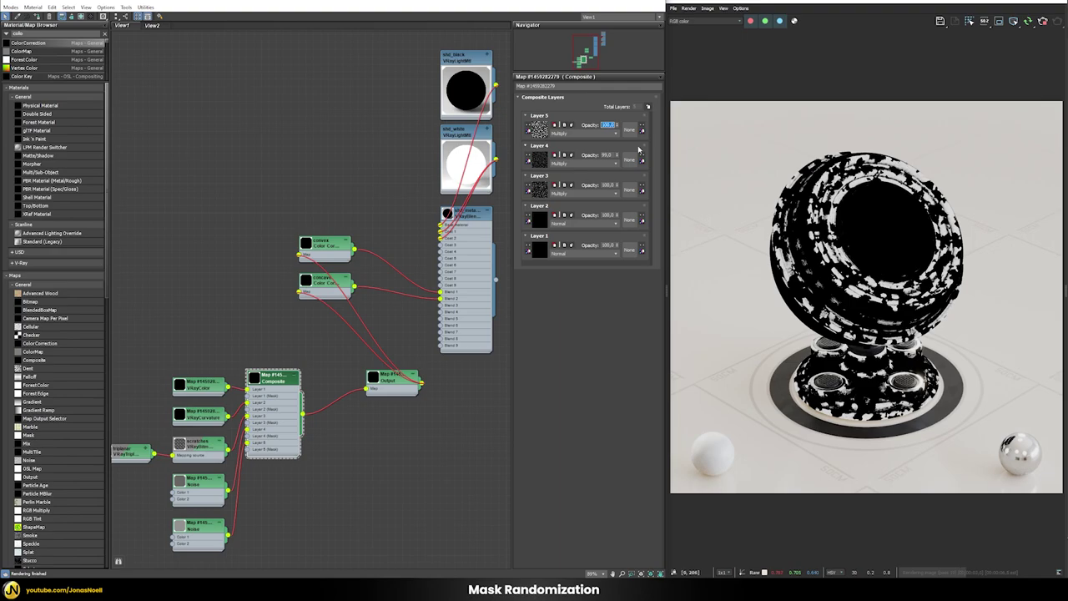
Set the opacity of Composite layer 5 to 99 and the output gain of the VRayCurvature map to 25
{"action": "type", "text": "99"}
{"action": "key", "text": "Return"}
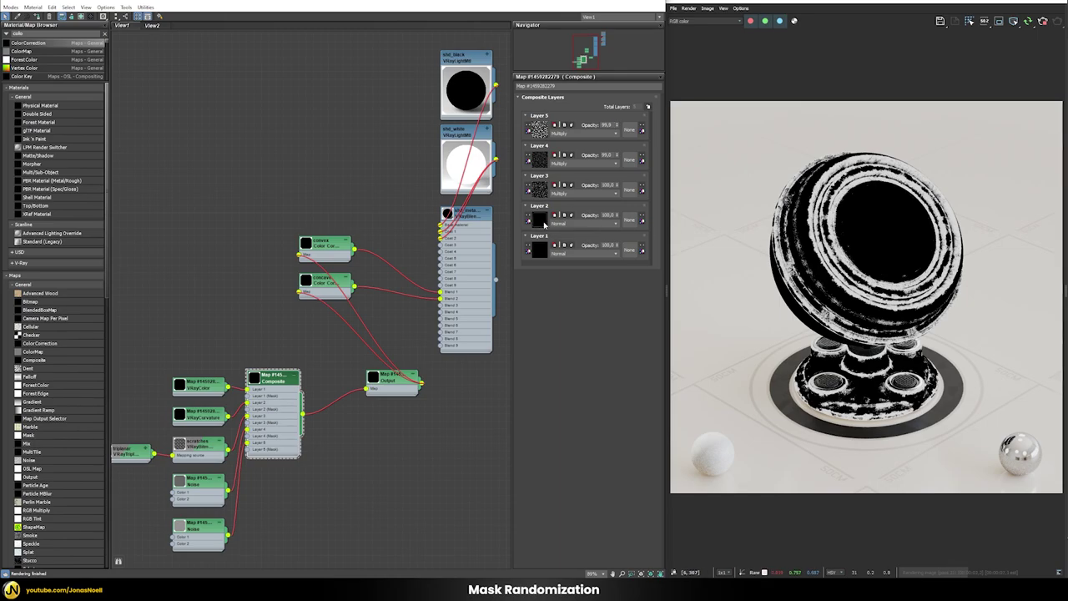
{"action": "left_click", "coordinate": [538, 157]}
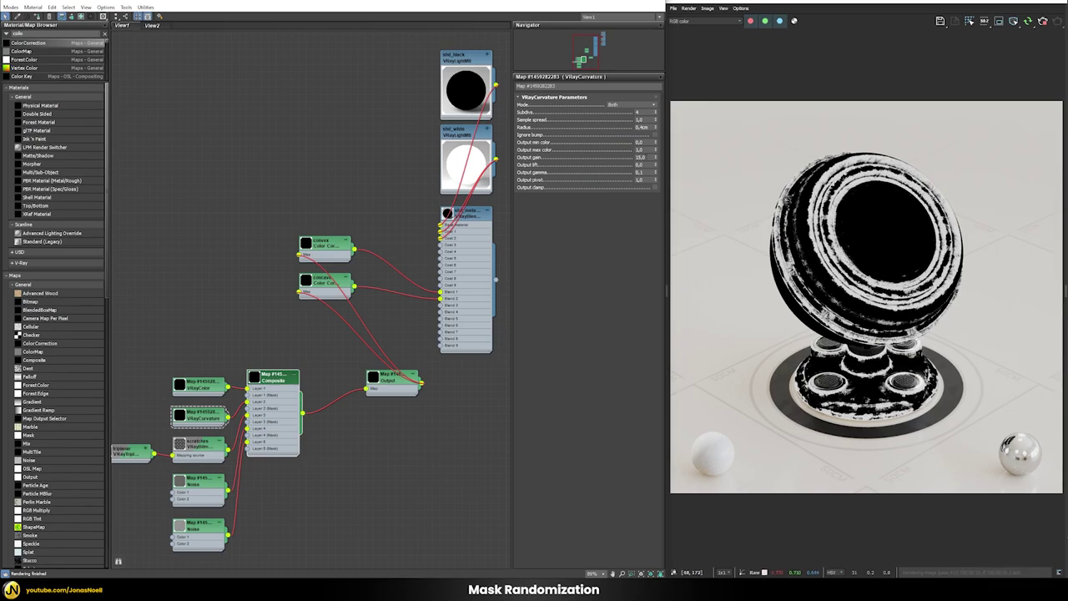
{"action": "double_click", "coordinate": [642, 157]}
{"action": "type", "text": "25"}
{"action": "key", "text": "Return"}
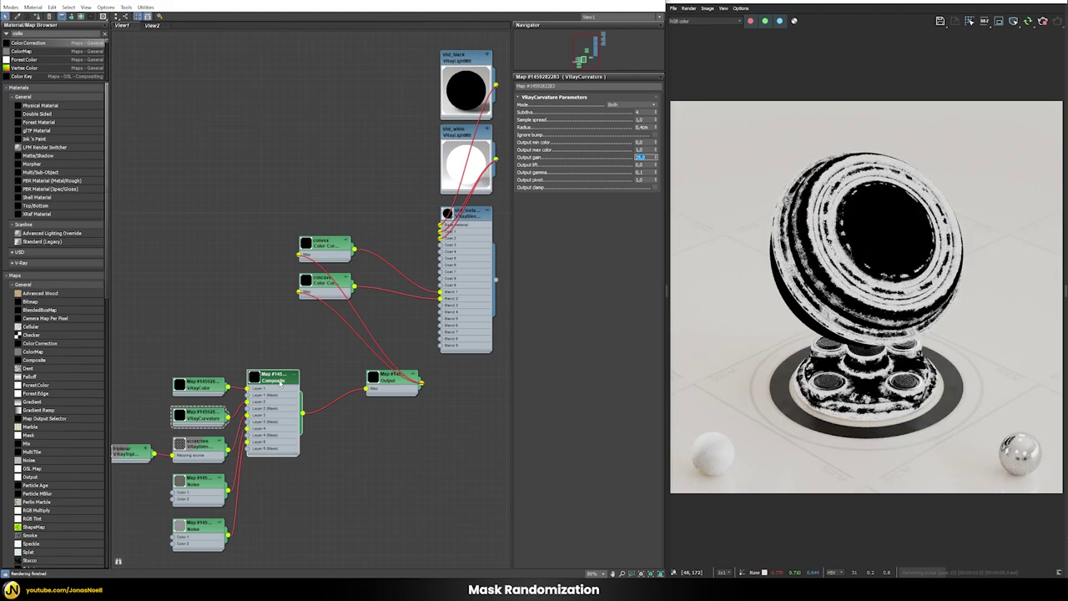
Set the opacity of the Composite map's layer 4 to 99
{"action": "double_click", "coordinate": [279, 383]}
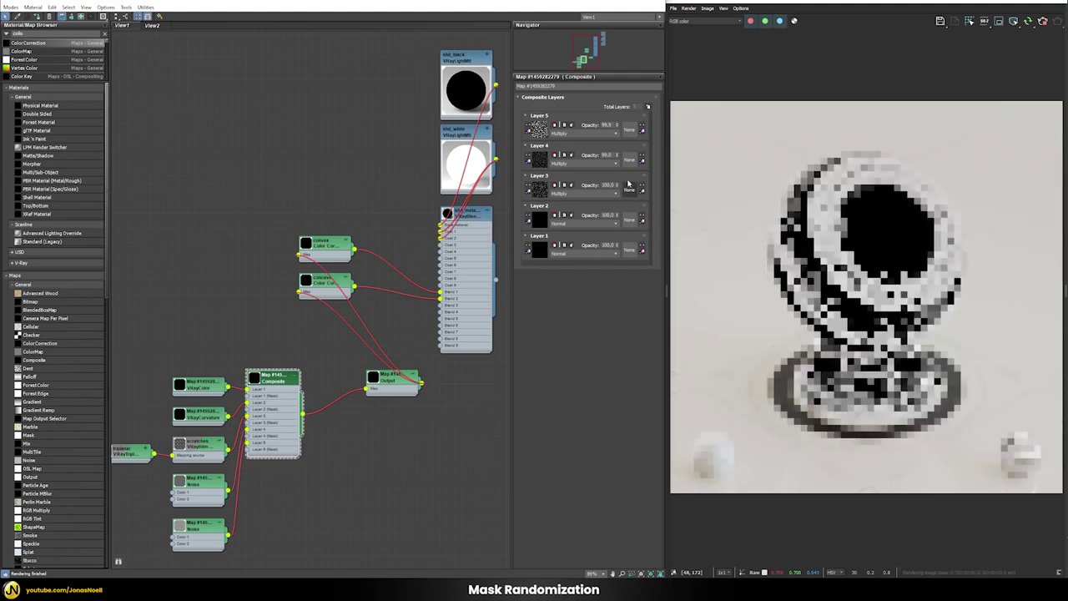
{"action": "double_click", "coordinate": [608, 156]}
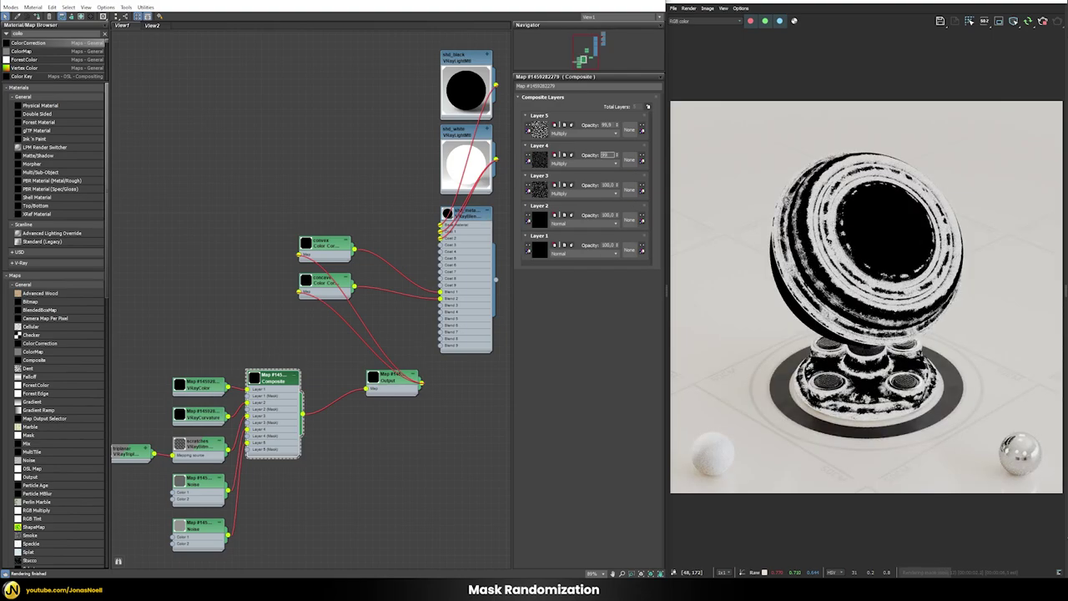
{"action": "key", "text": "Return"}
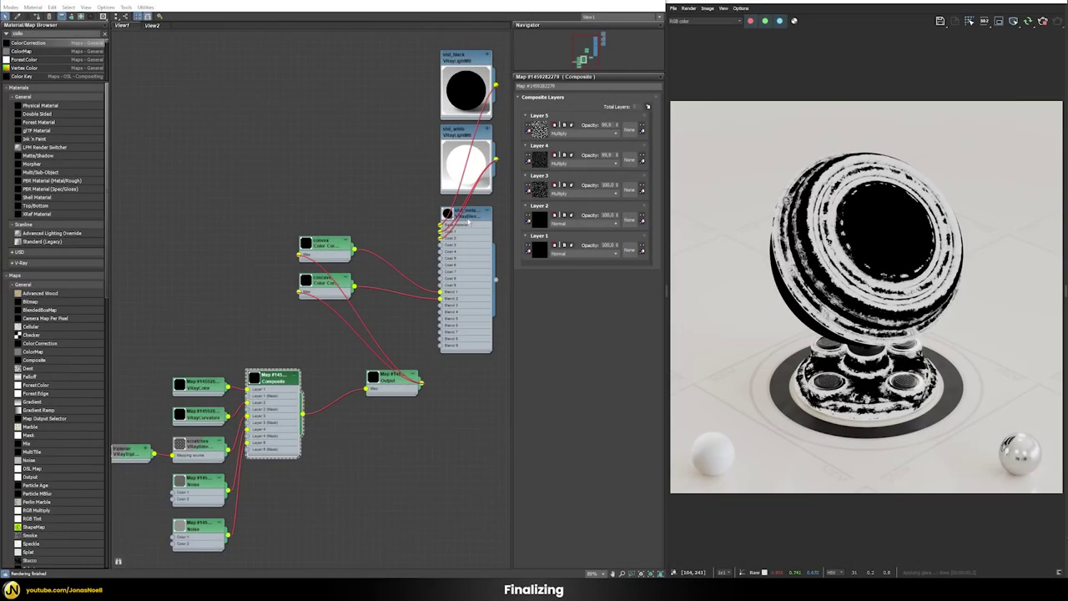
Open the shd_metalWeathered blend material's parameters and move the shd_black and shd_white nodes away from it in the graph
{"action": "middle_click_drag", "start_coordinate": [409, 182], "coordinate": [241, 289]}
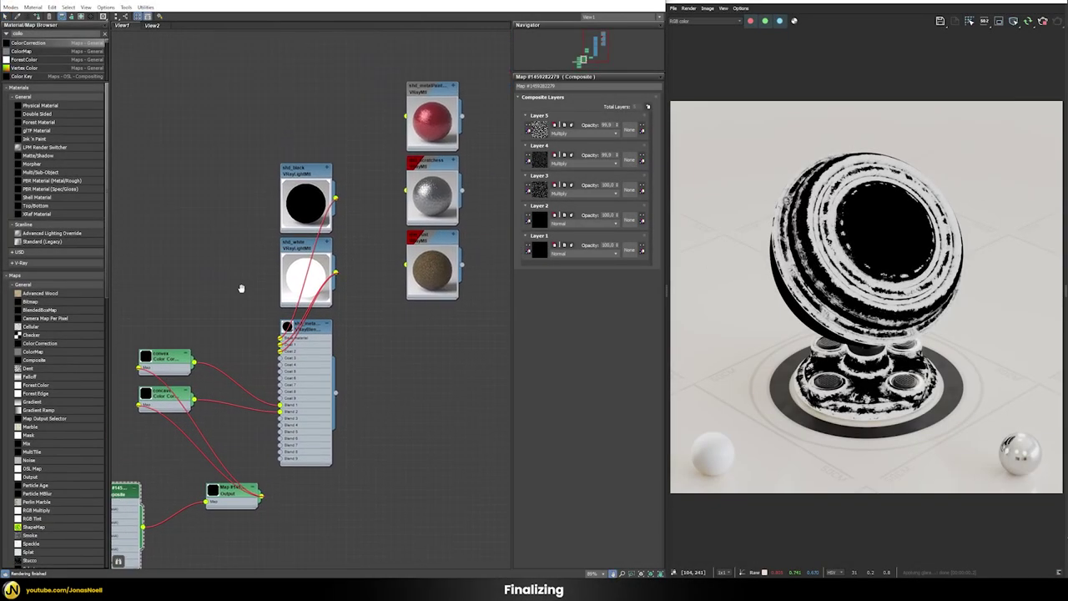
{"action": "double_click", "coordinate": [315, 328]}
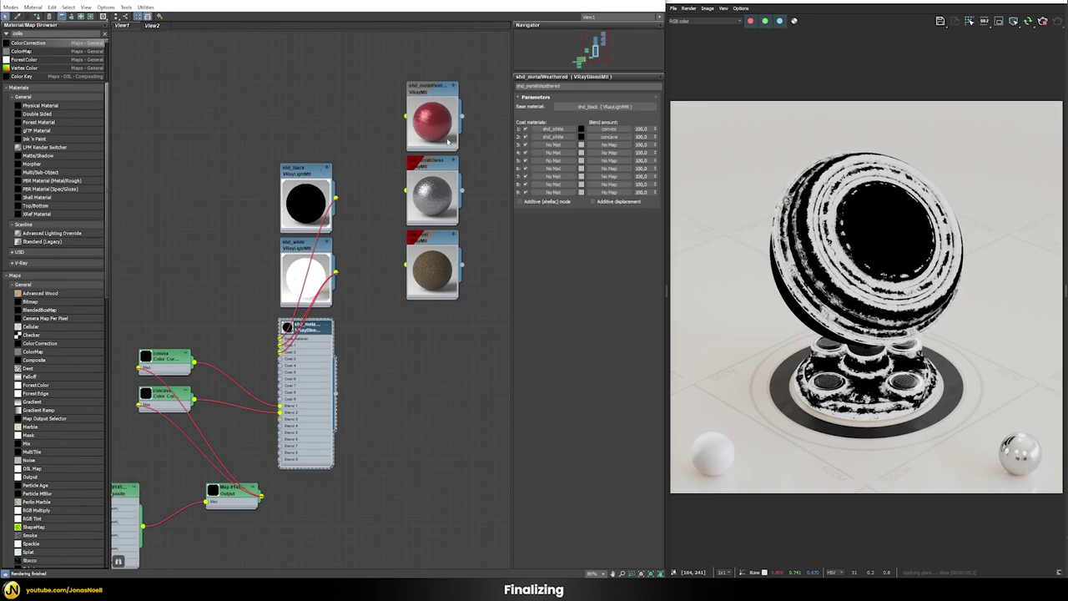
{"action": "left_click_drag", "start_coordinate": [262, 136], "coordinate": [337, 311]}
{"action": "left_click_drag", "start_coordinate": [299, 242], "coordinate": [147, 115]}
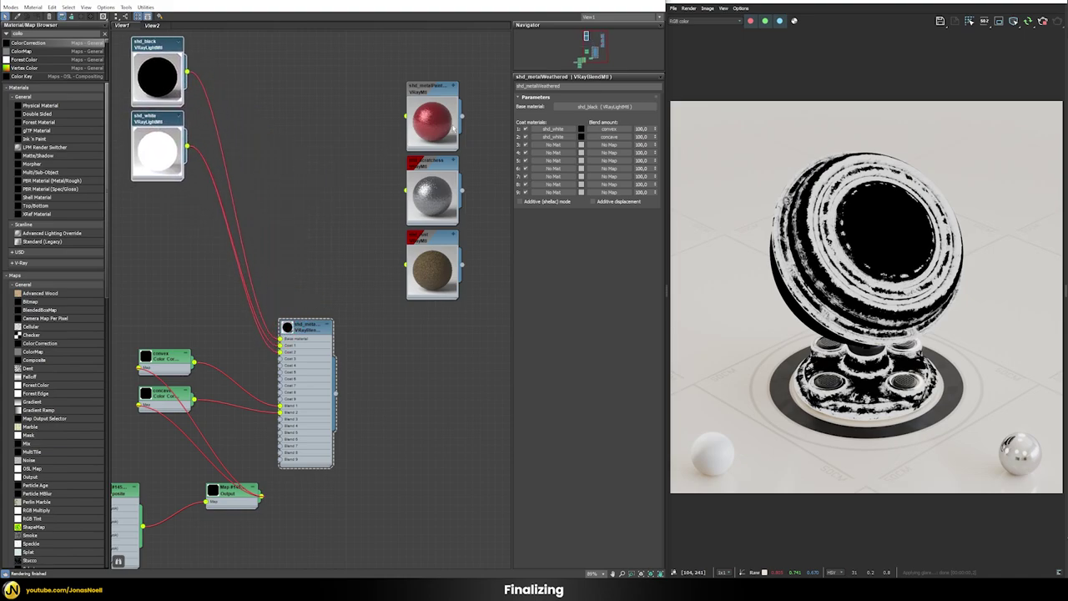
Assign shd_metalPainted as the blend's base material, shd_scratchess as coat 1 and shd_rust as coat 2, all as instances
{"action": "left_click_drag", "start_coordinate": [463, 117], "coordinate": [585, 112]}
{"action": "left_click", "coordinate": [324, 312]}
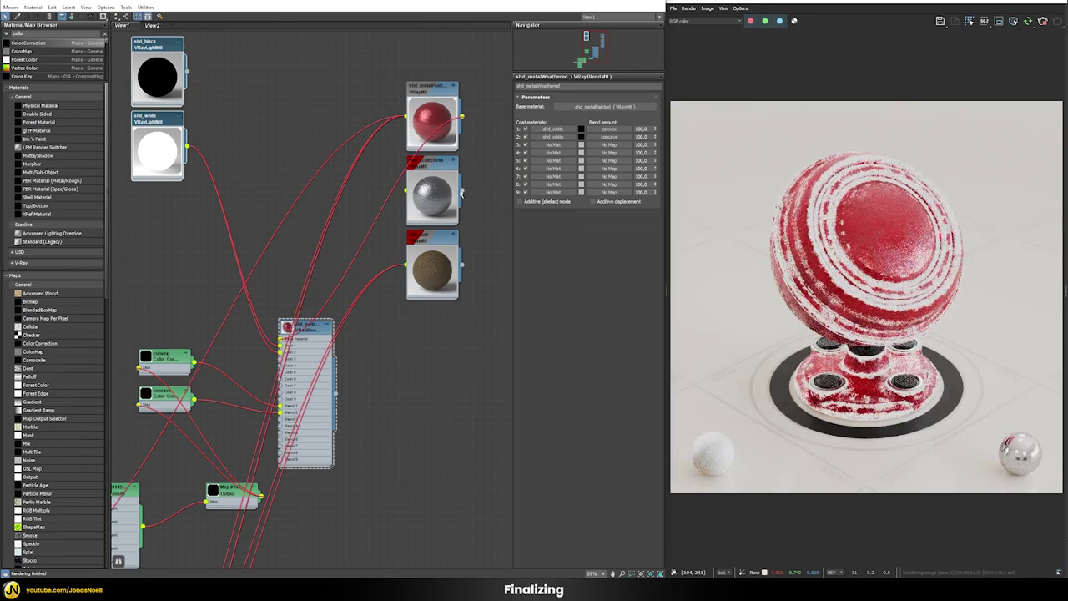
{"action": "left_click_drag", "start_coordinate": [461, 194], "coordinate": [557, 129]}
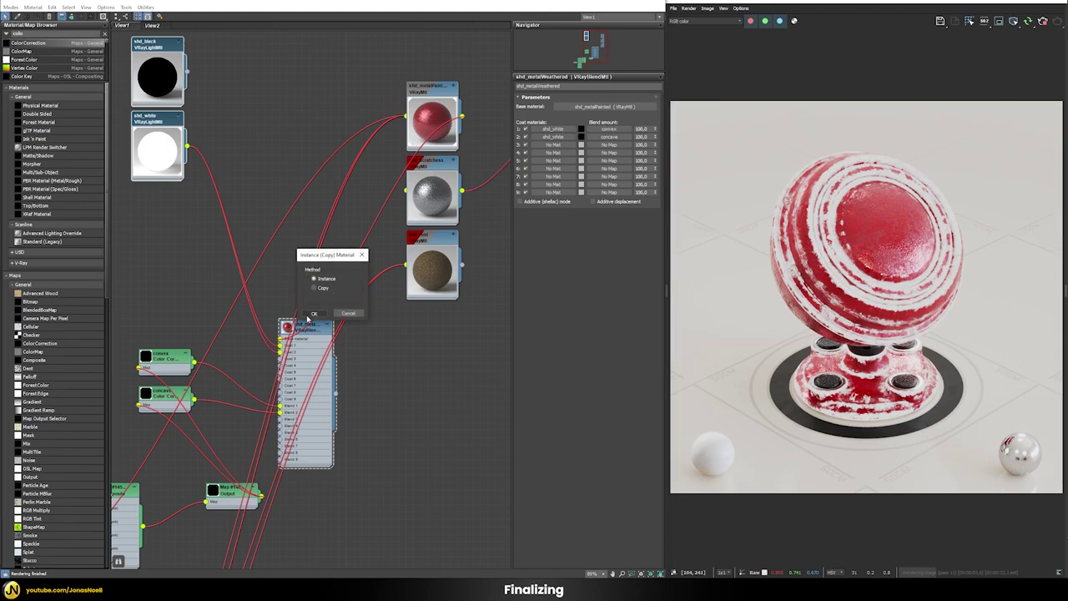
{"action": "left_click", "coordinate": [321, 315]}
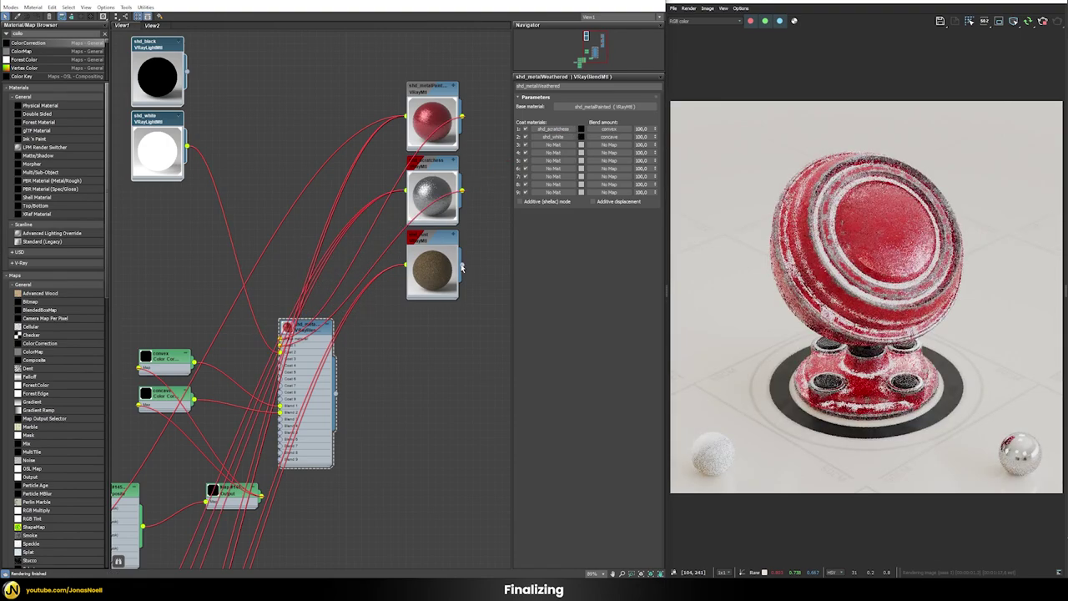
{"action": "left_click_drag", "start_coordinate": [462, 267], "coordinate": [561, 143]}
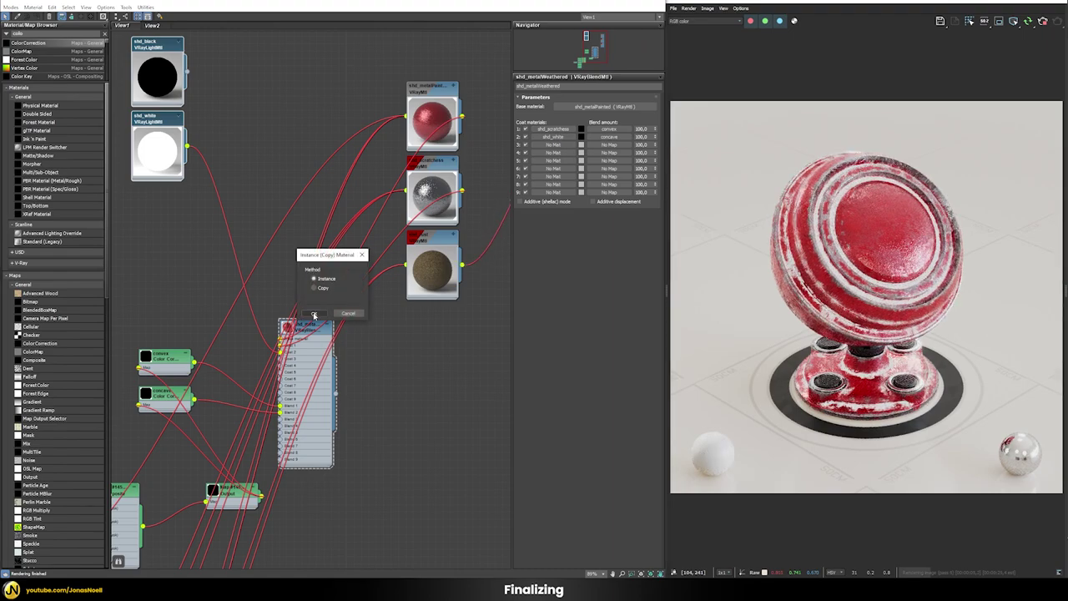
{"action": "left_click", "coordinate": [314, 315]}
Move the painted metal, scratches and rust material nodes together to the input side of the blend material
{"action": "left_click_drag", "start_coordinate": [412, 62], "coordinate": [439, 246]}
{"action": "left_click_drag", "start_coordinate": [411, 242], "coordinate": [69, 300]}
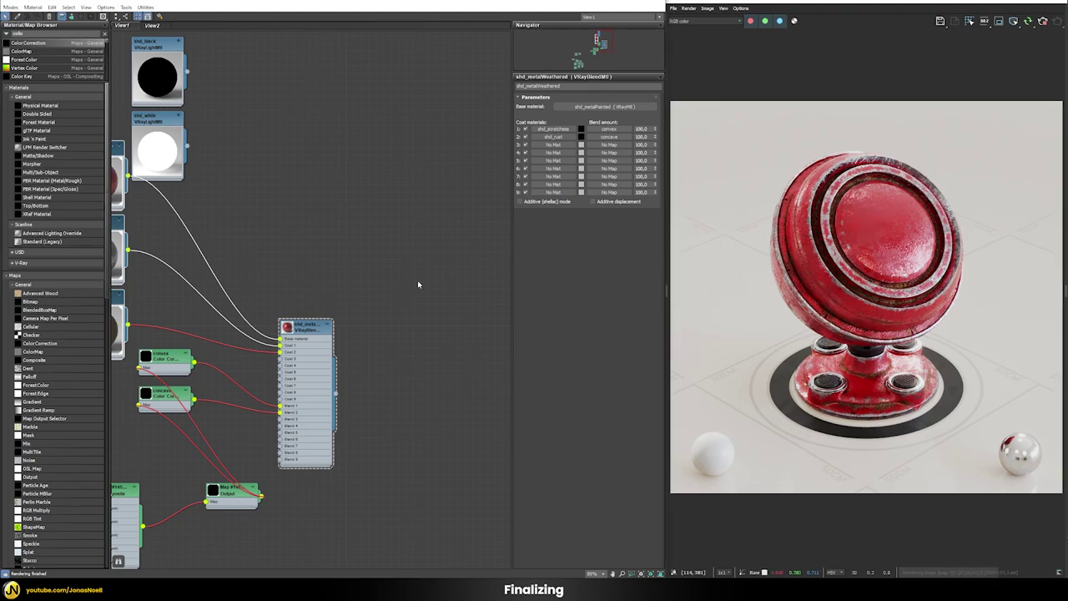
{"action": "middle_click_drag", "start_coordinate": [420, 286], "coordinate": [482, 241]}
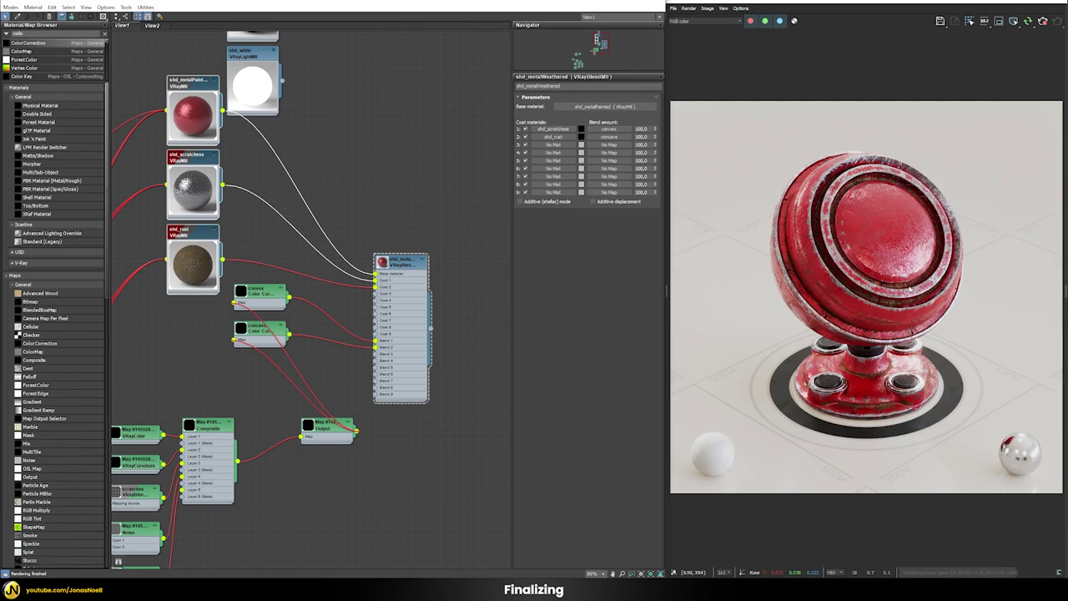
Examine the surface relief at the mask edges in the normal render element and compare it with the RGB color render
{"action": "left_click", "coordinate": [682, 21]}
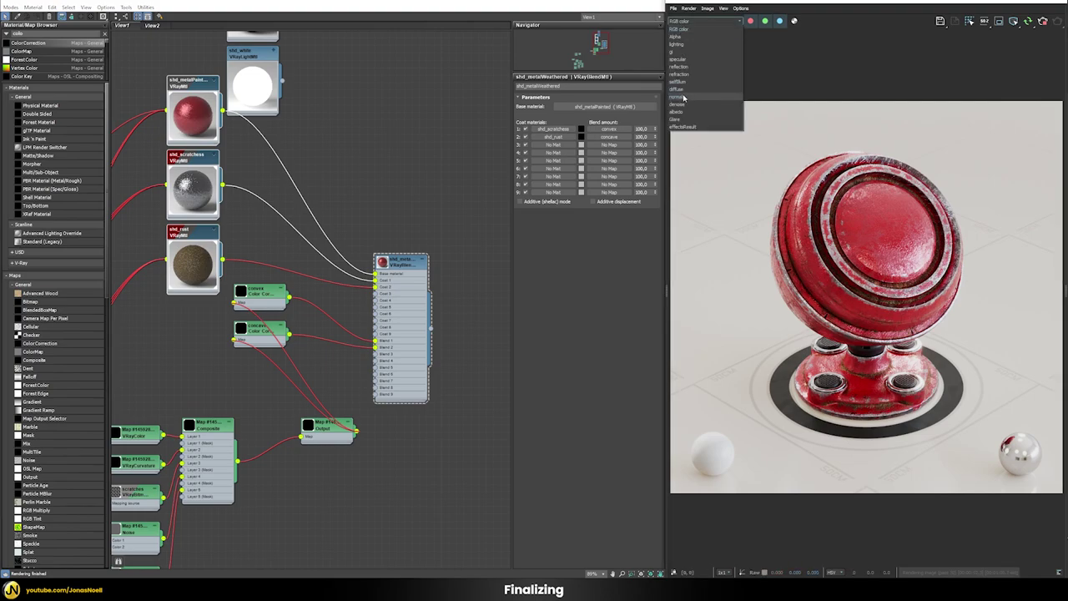
{"action": "left_click", "coordinate": [693, 99]}
{"action": "scroll", "coordinate": [865, 280], "scroll_direction": "up", "scroll_amount": 5}
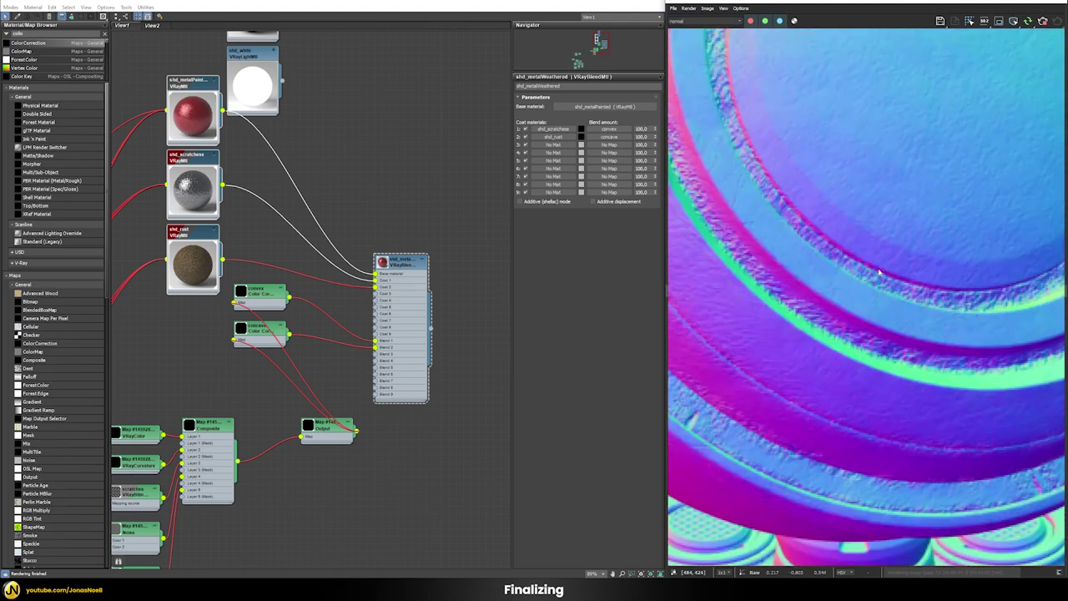
{"action": "scroll", "coordinate": [885, 263], "scroll_direction": "down", "scroll_amount": 5}
{"action": "scroll", "coordinate": [883, 260], "scroll_direction": "up", "scroll_amount": 2}
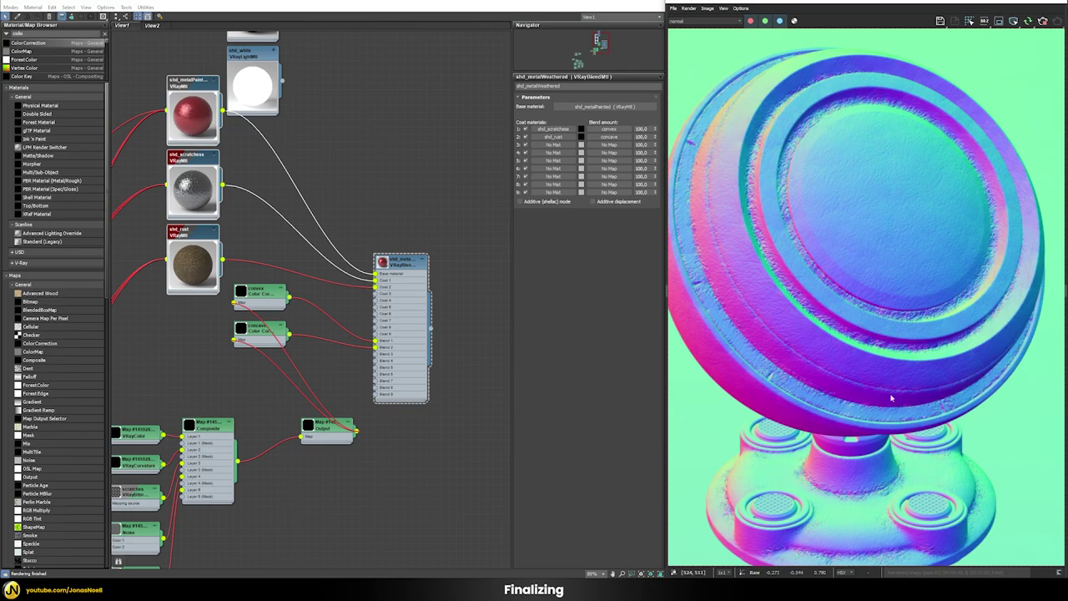
{"action": "left_click", "coordinate": [693, 21]}
{"action": "left_click", "coordinate": [693, 30]}
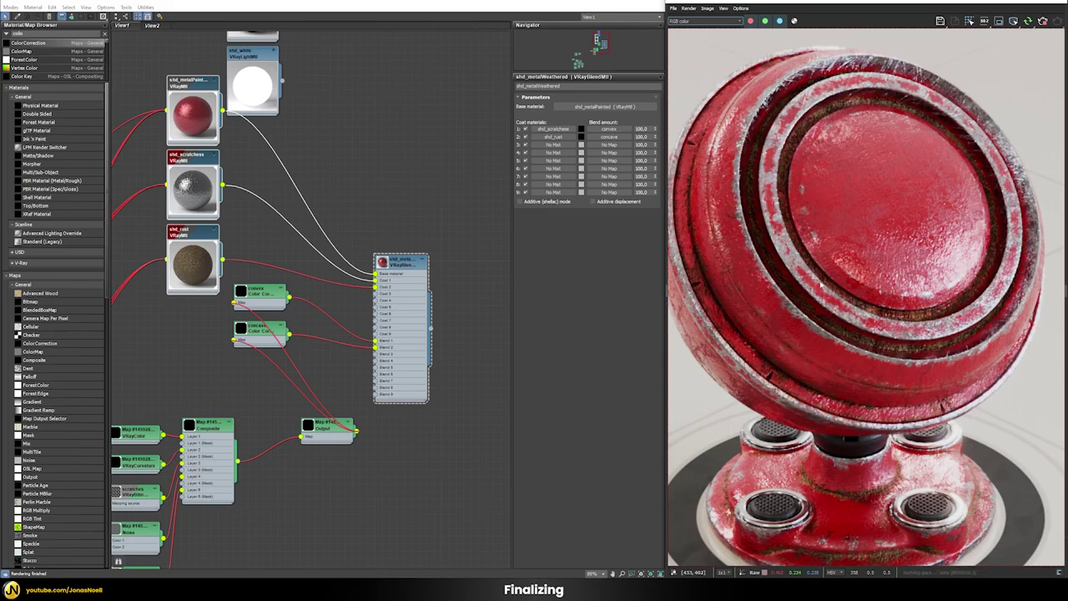
{"action": "scroll", "coordinate": [448, 278], "scroll_direction": "down", "scroll_amount": 1}
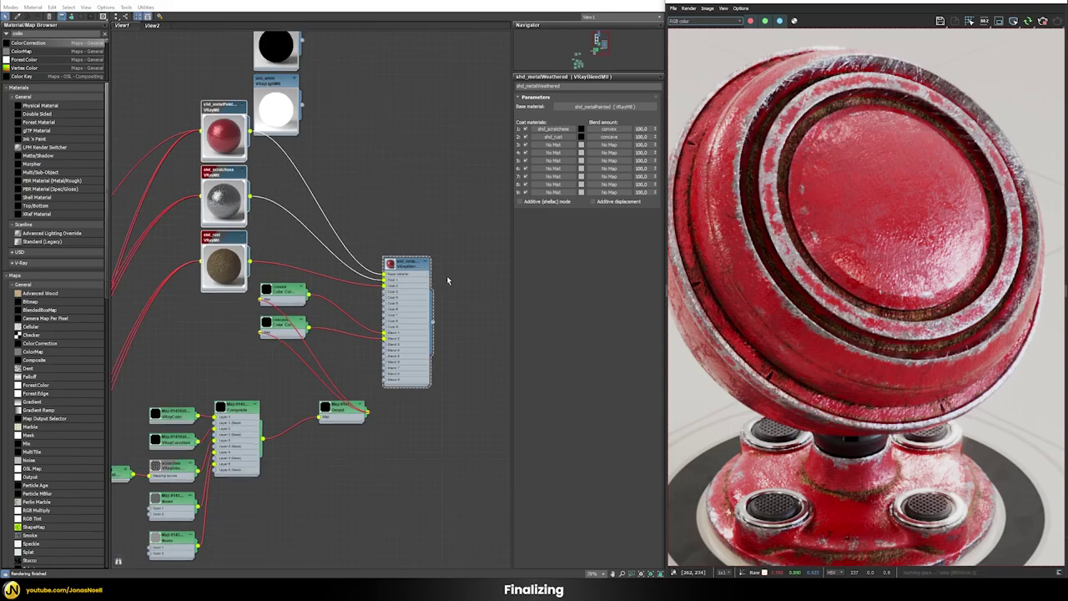
{"action": "scroll", "coordinate": [724, 280], "scroll_direction": "down", "scroll_amount": 2}
{"action": "scroll", "coordinate": [724, 280], "scroll_direction": "up", "scroll_amount": 1}
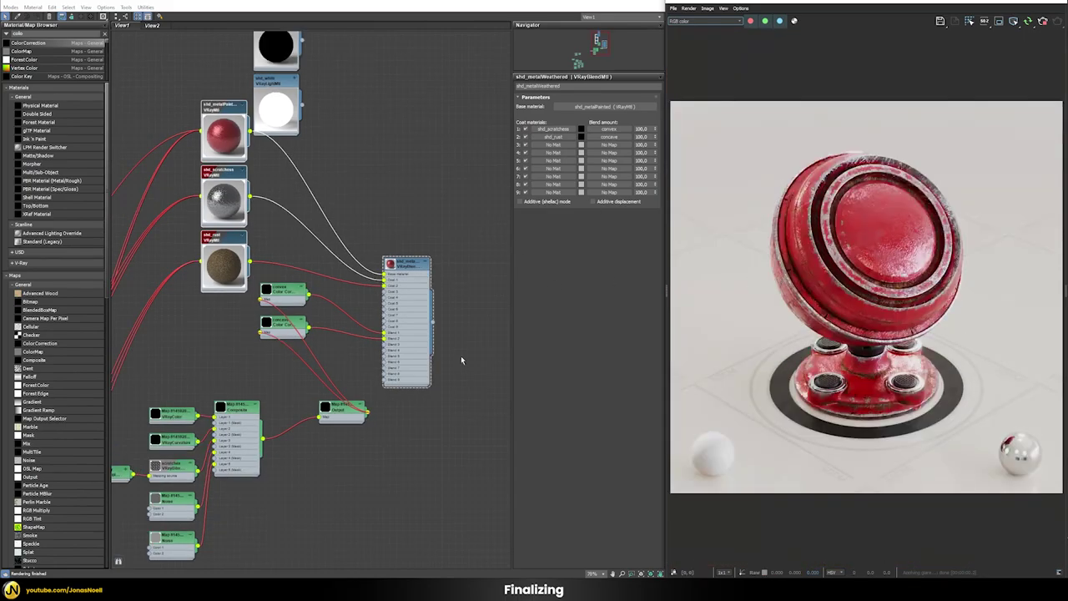
Add a VRayBumpMtl material beside the blend and connect shd_metalWeathered as its base material
{"action": "double_click", "coordinate": [27, 35]}
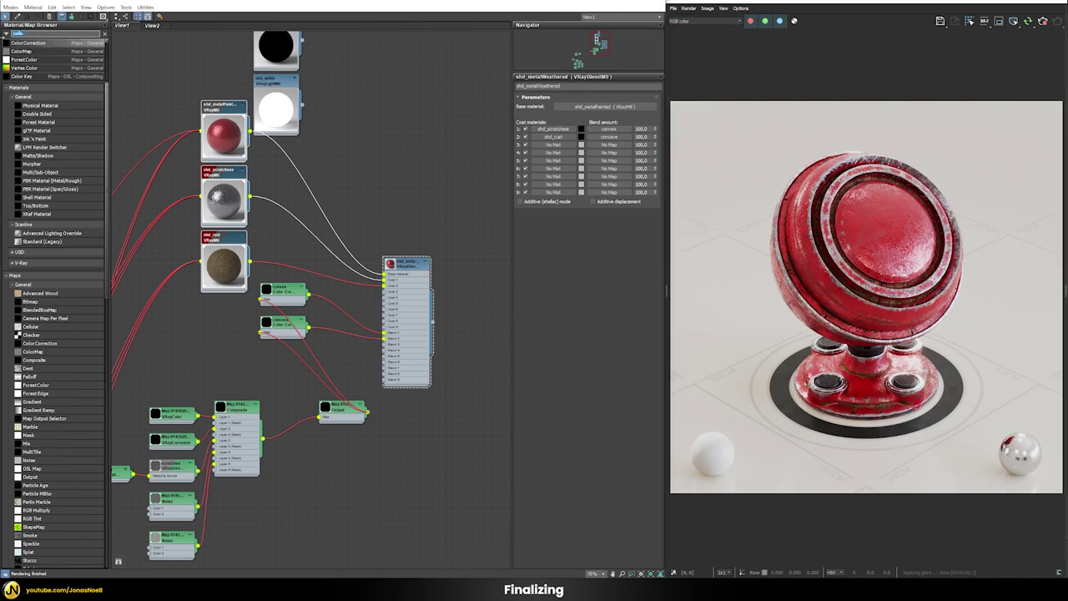
{"action": "type", "text": "vrayb"}
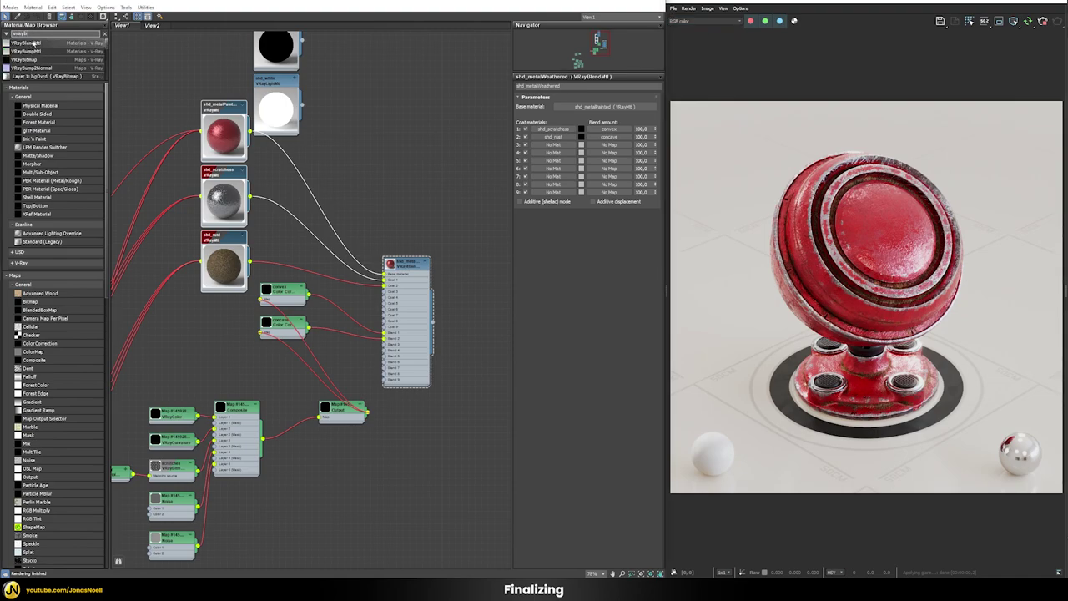
{"action": "double_click", "coordinate": [34, 53]}
{"action": "left_click_drag", "start_coordinate": [313, 291], "coordinate": [496, 310]}
{"action": "double_click", "coordinate": [415, 271]}
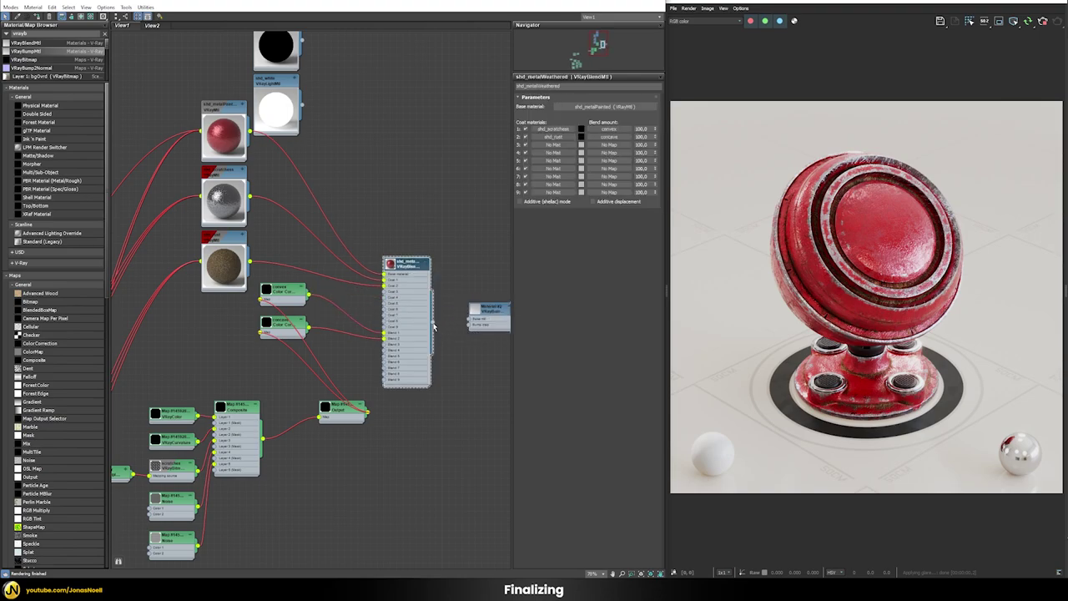
{"action": "left_click_drag", "start_coordinate": [433, 322], "coordinate": [472, 320]}
{"action": "double_click", "coordinate": [487, 311]}
Add a VRayColor2Bump map fed by the Output map and connect it to the bump map input of the VRayBumpMtl
{"action": "double_click", "coordinate": [344, 409]}
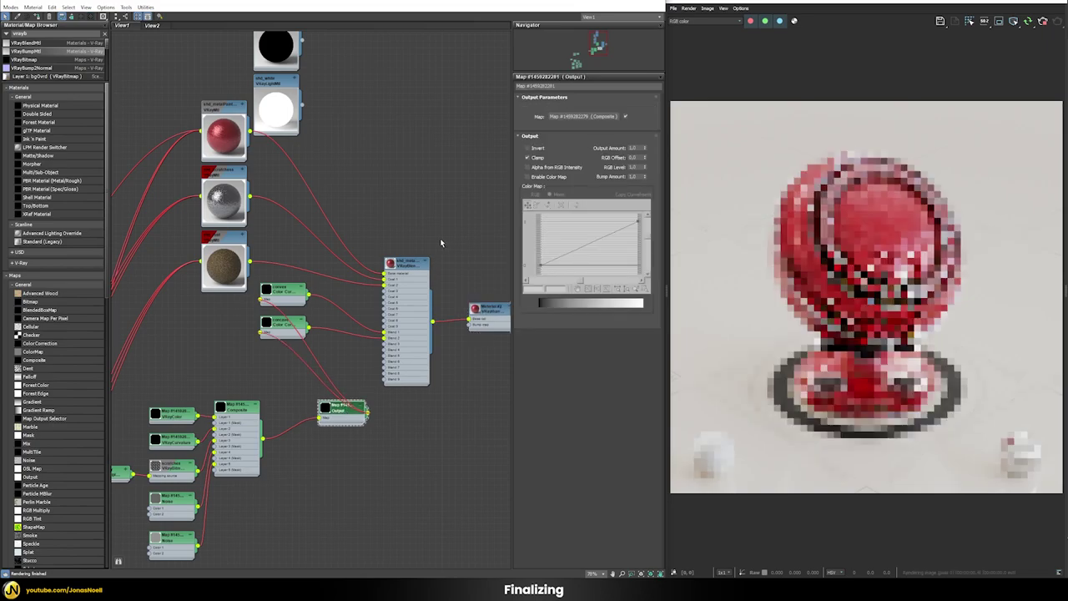
{"action": "left_click", "coordinate": [403, 266]}
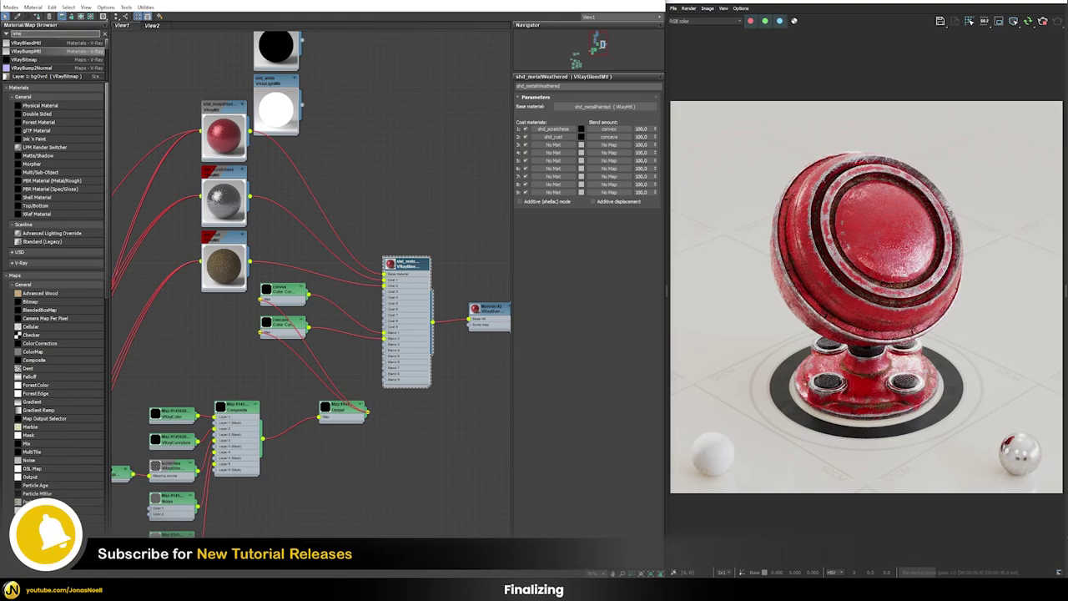
{"action": "key", "text": "BackSpace"}
{"action": "type", "text": "c"}
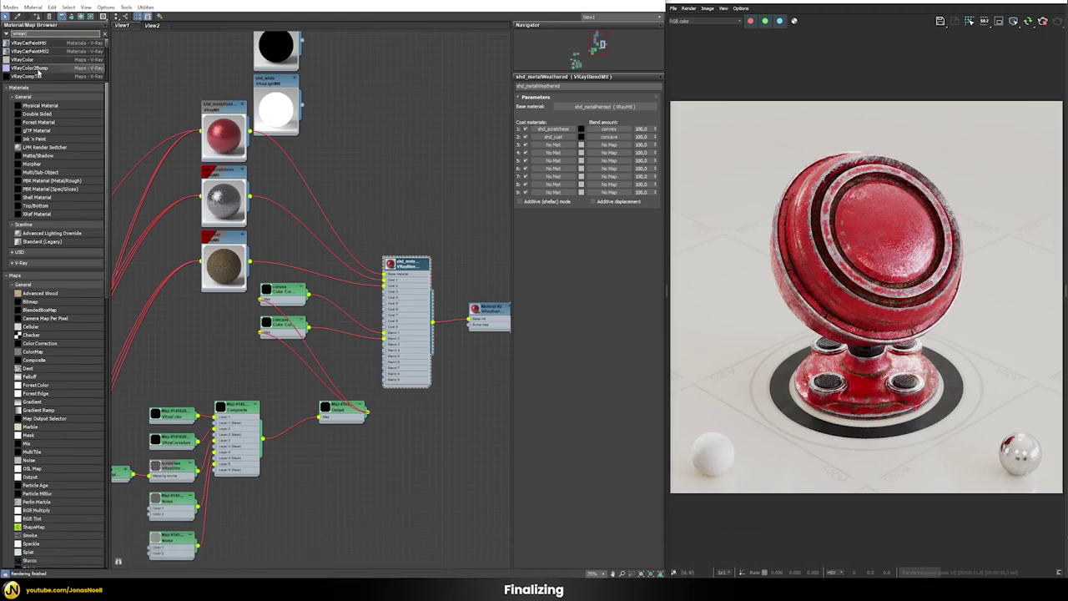
{"action": "left_click_drag", "start_coordinate": [30, 68], "coordinate": [470, 328]}
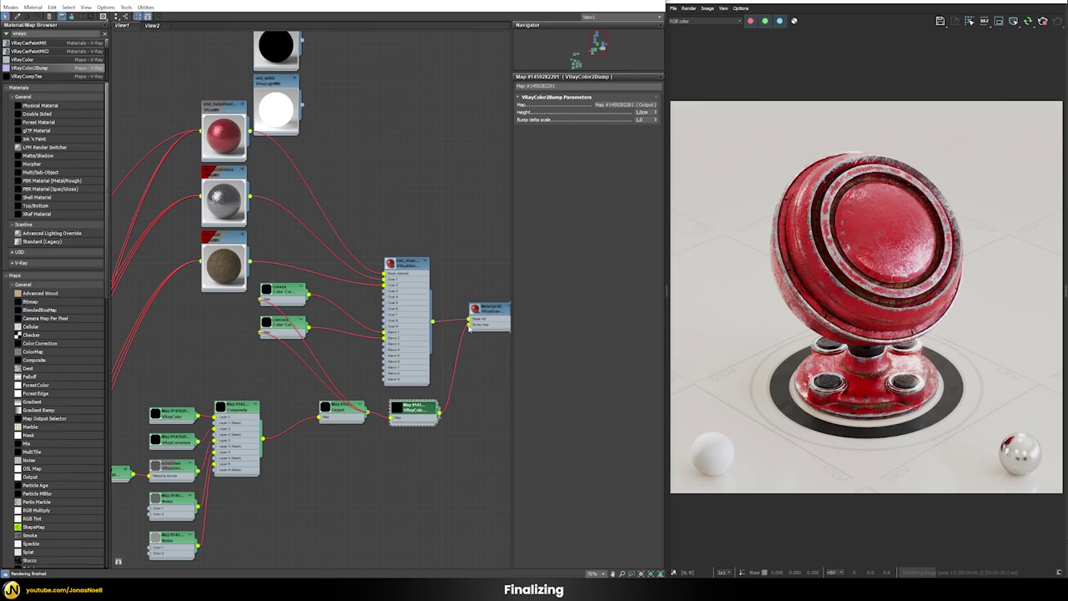
Assign the VRayBumpMtl material to the selected object
{"action": "double_click", "coordinate": [488, 316]}
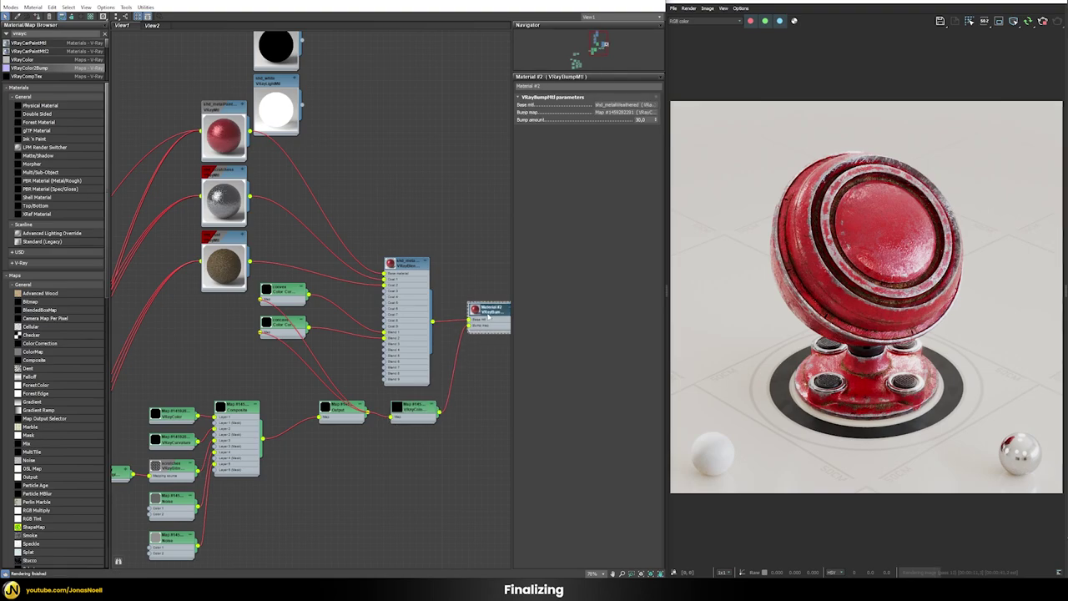
{"action": "right_click", "coordinate": [487, 314]}
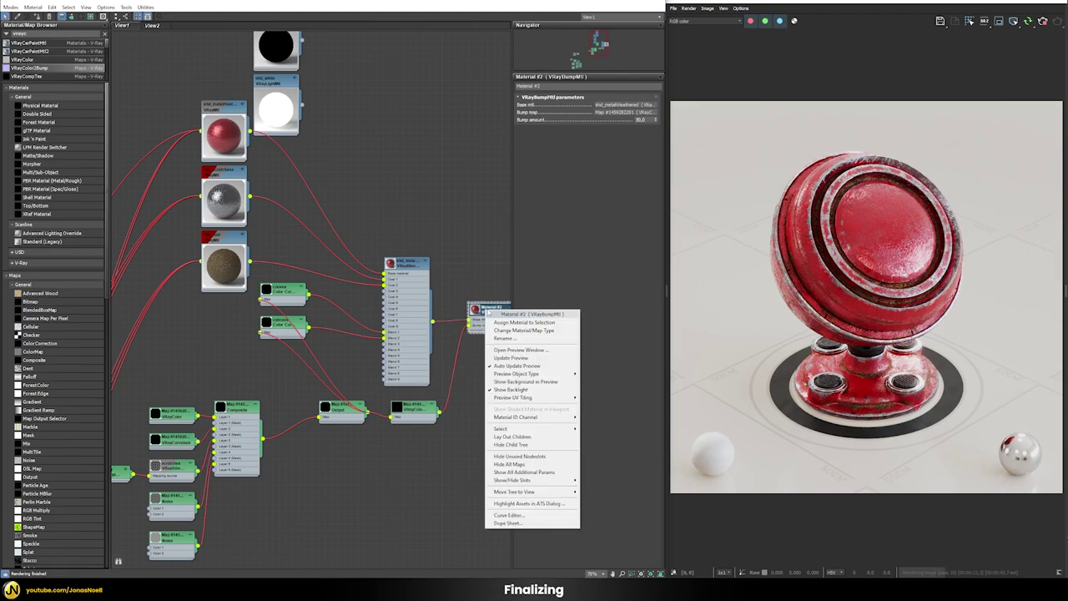
{"action": "left_click", "coordinate": [498, 322]}
{"action": "middle_click_drag", "start_coordinate": [489, 298], "coordinate": [437, 286]}
Display the normal render element and set the VRayBumpMtl's bump amount to 100
{"action": "left_click", "coordinate": [705, 20]}
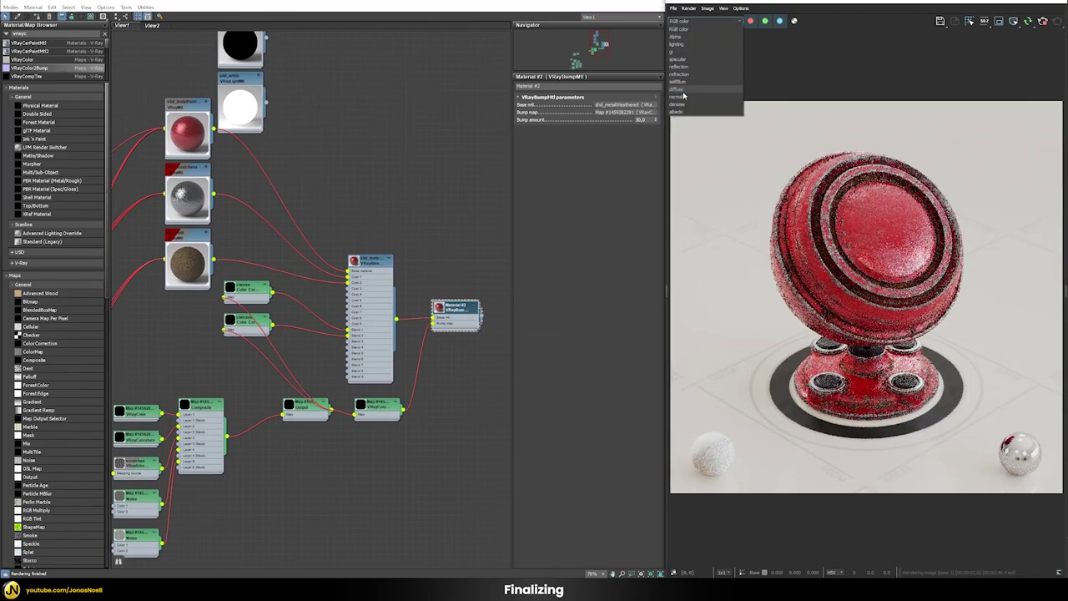
{"action": "left_click", "coordinate": [705, 93]}
{"action": "scroll", "coordinate": [859, 281], "scroll_direction": "up", "scroll_amount": 6}
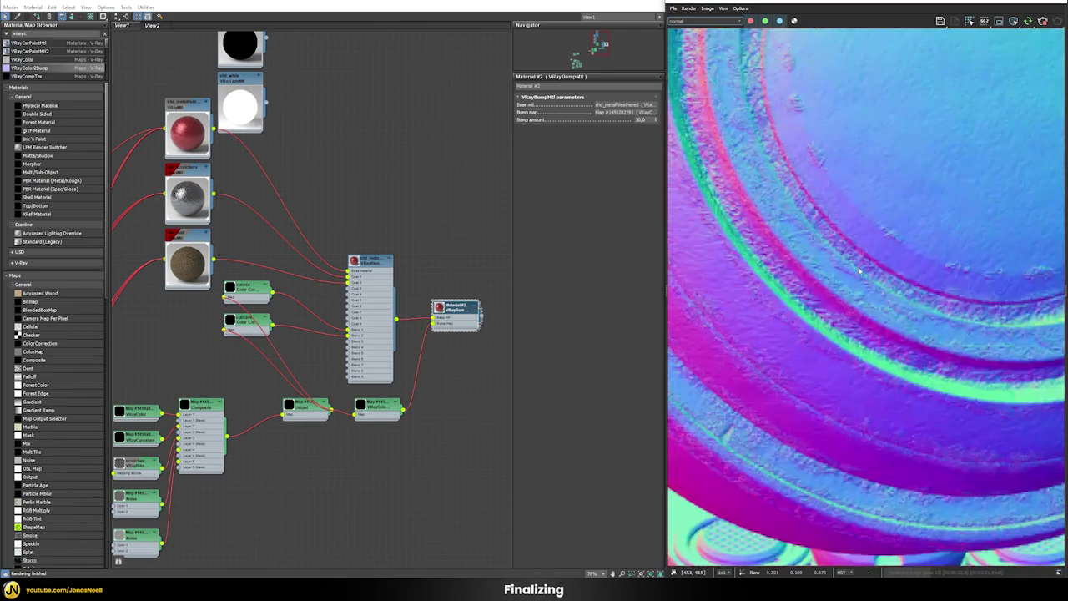
{"action": "middle_click_drag", "start_coordinate": [841, 286], "coordinate": [842, 289]}
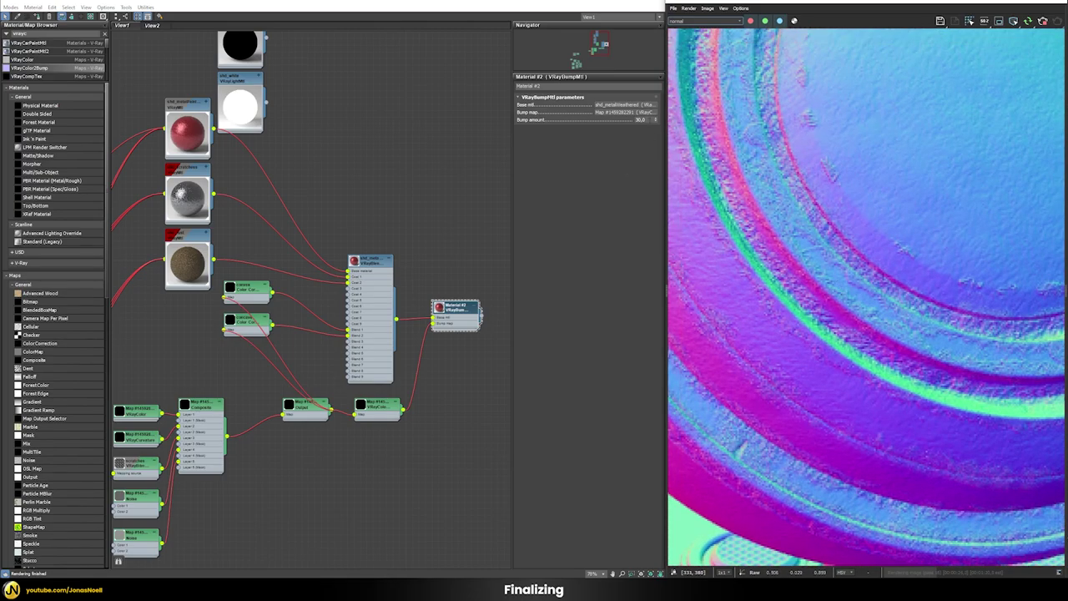
{"action": "double_click", "coordinate": [641, 121]}
{"action": "type", "text": "100"}
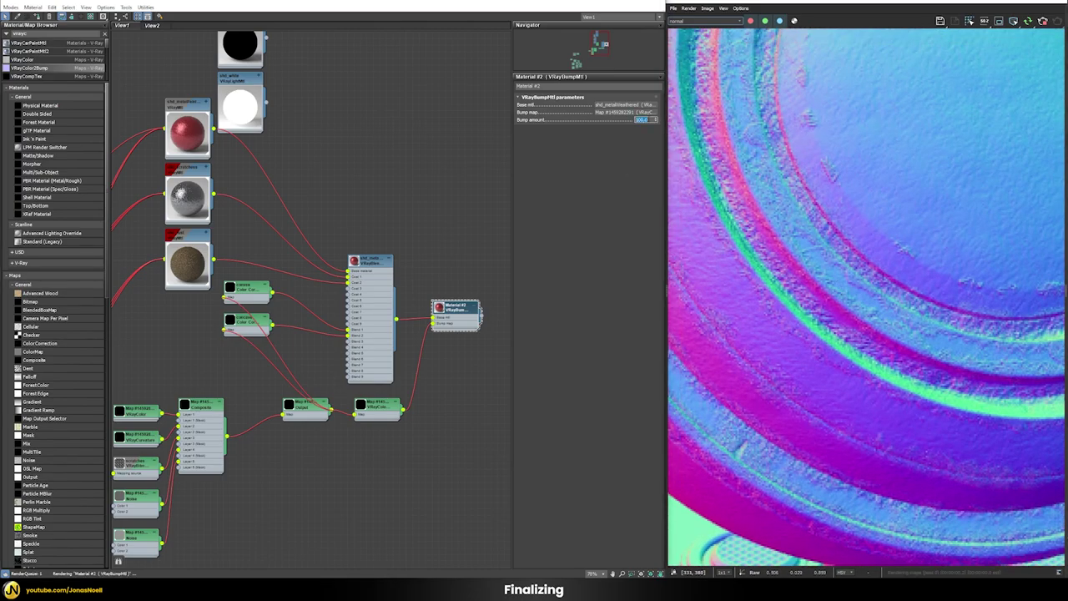
{"action": "key", "text": "Return"}
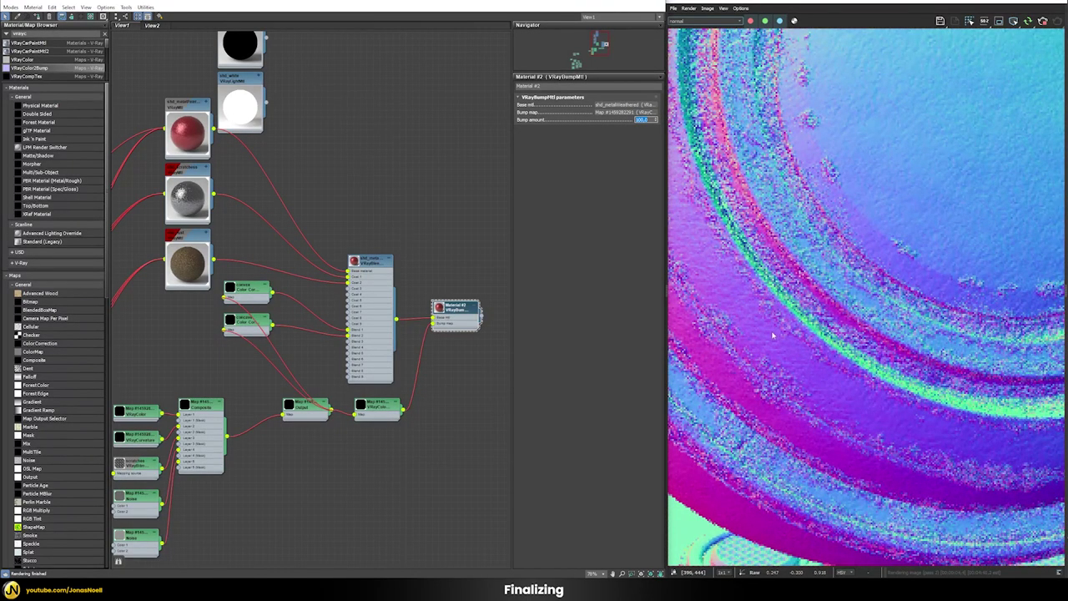
Set the height of the VRayColor2Bump map to -1 cm and check the normal render element
{"action": "left_click", "coordinate": [382, 404]}
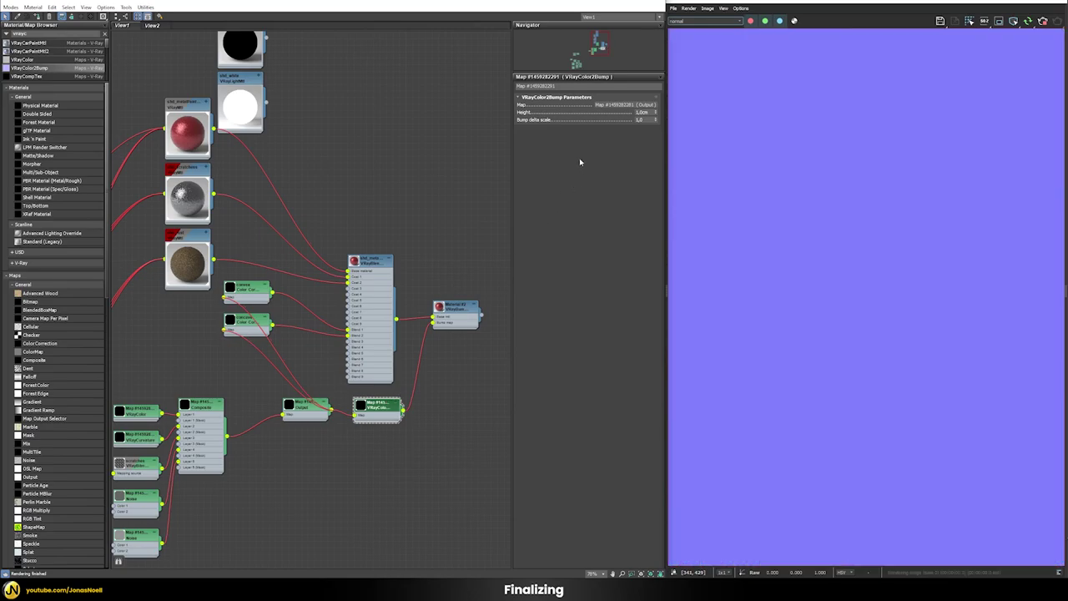
{"action": "left_click_drag", "start_coordinate": [636, 112], "coordinate": [658, 112]}
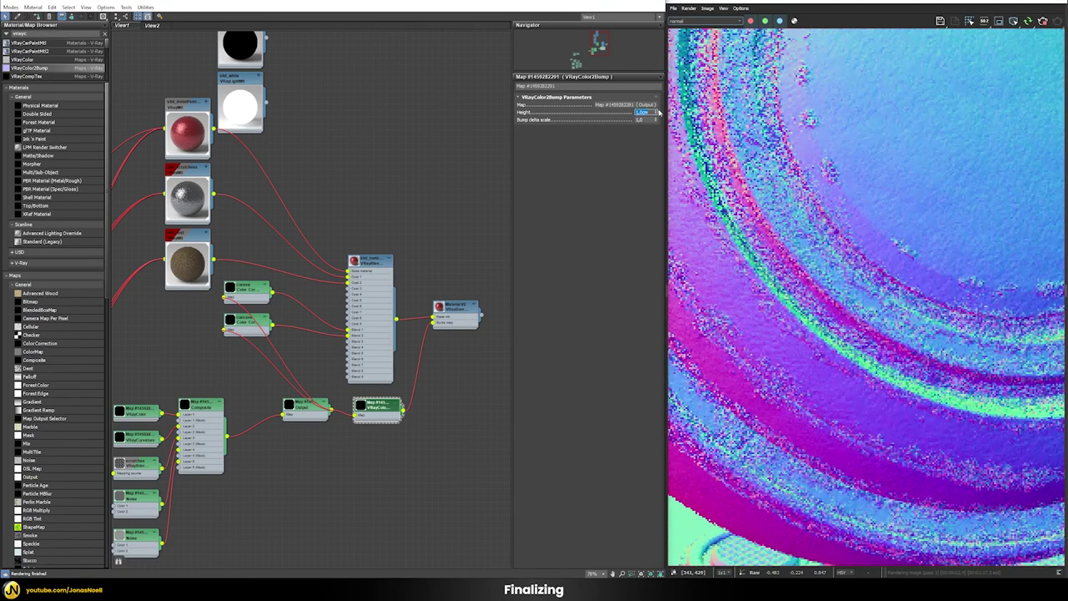
{"action": "type", "text": "-1"}
{"action": "key", "text": "Return"}
{"action": "scroll", "coordinate": [840, 170], "scroll_direction": "down", "scroll_amount": 2}
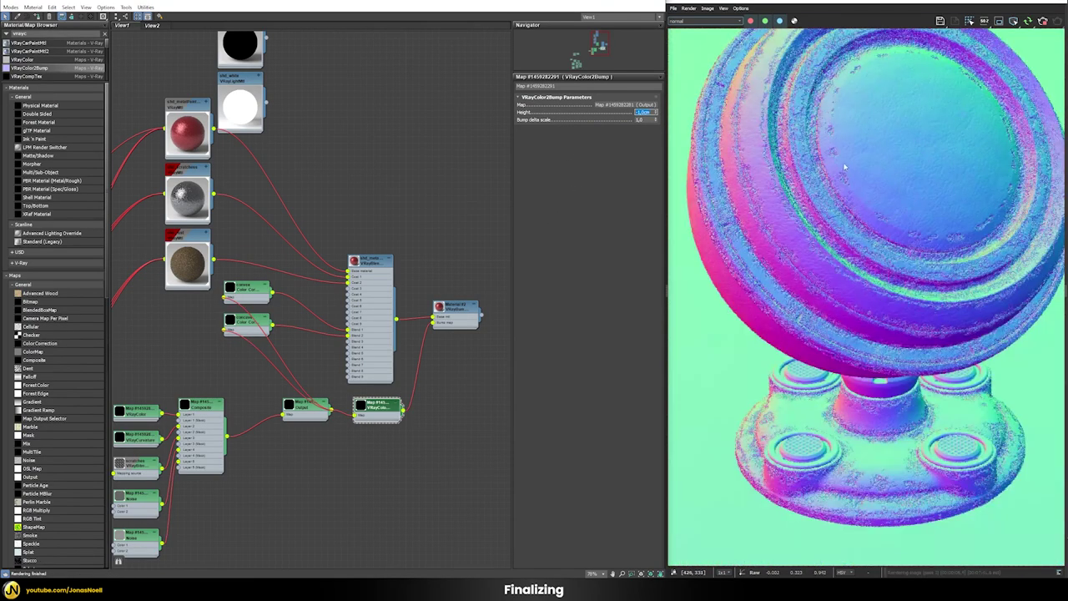
{"action": "scroll", "coordinate": [814, 201], "scroll_direction": "up", "scroll_amount": 1}
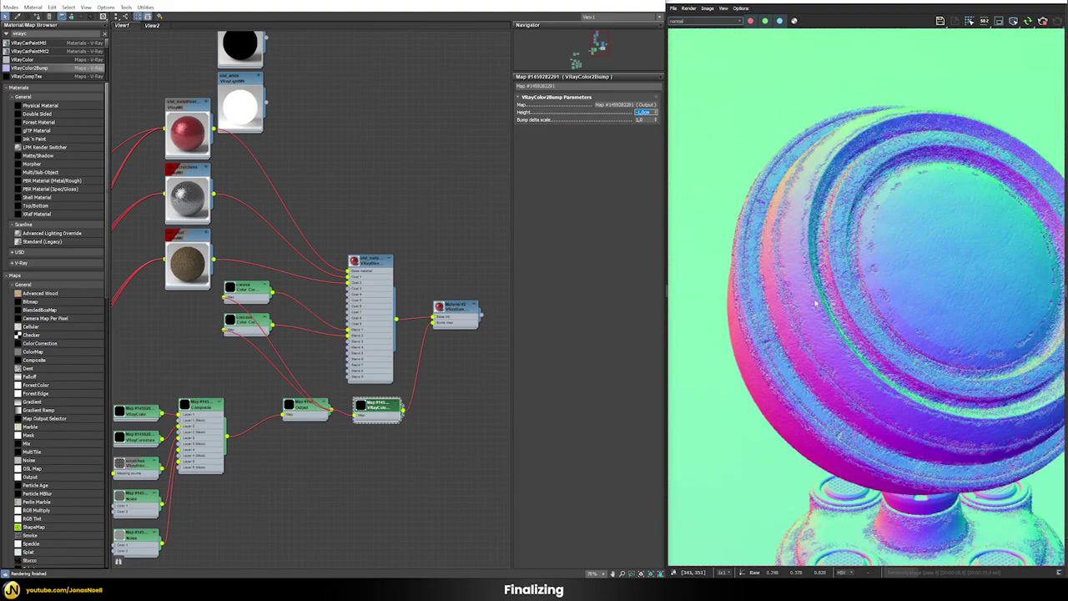
{"action": "scroll", "coordinate": [890, 384], "scroll_direction": "up", "scroll_amount": 3}
{"action": "scroll", "coordinate": [890, 384], "scroll_direction": "down", "scroll_amount": 4}
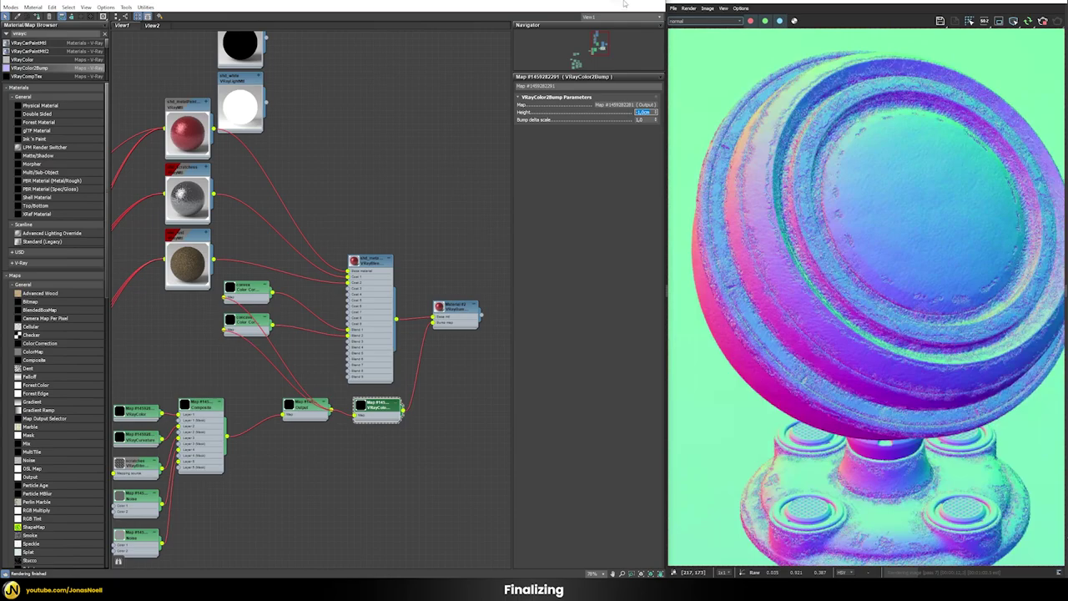
Display the RGB color element and examine the bump along the object's scratched edges and rusty grooves
{"action": "left_click", "coordinate": [677, 21]}
{"action": "left_click", "coordinate": [678, 30]}
{"action": "scroll", "coordinate": [840, 327], "scroll_direction": "up", "scroll_amount": 3}
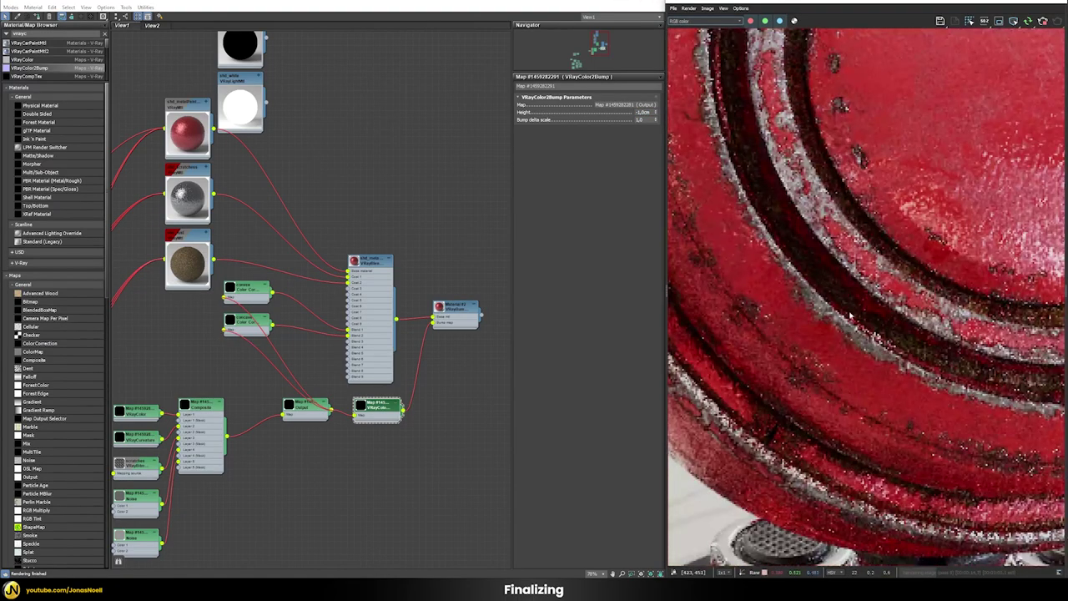
{"action": "middle_click_drag", "start_coordinate": [734, 62], "coordinate": [785, 242]}
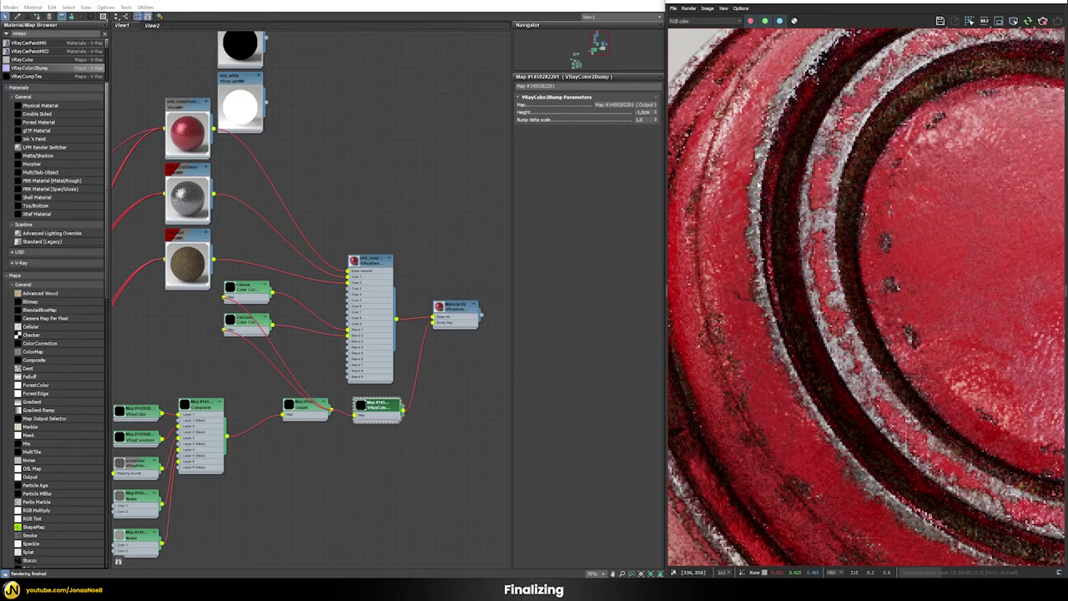
{"action": "scroll", "coordinate": [750, 191], "scroll_direction": "down", "scroll_amount": 3}
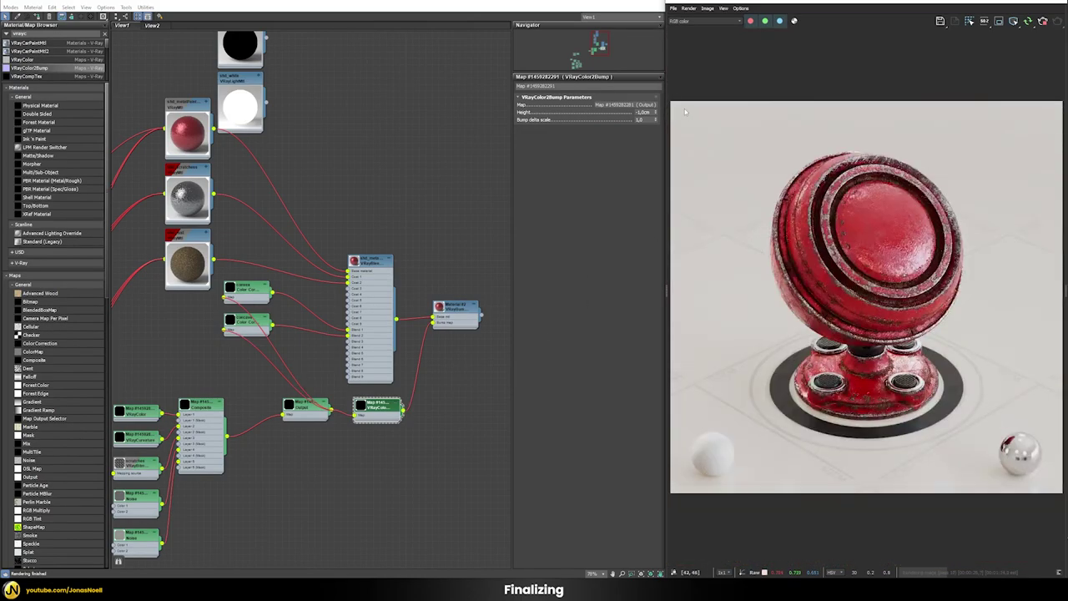
Set the VRayColor2Bump map's height to -0.3 cm and check the bump in the render
{"action": "scroll", "coordinate": [308, 334], "scroll_direction": "up", "scroll_amount": 1}
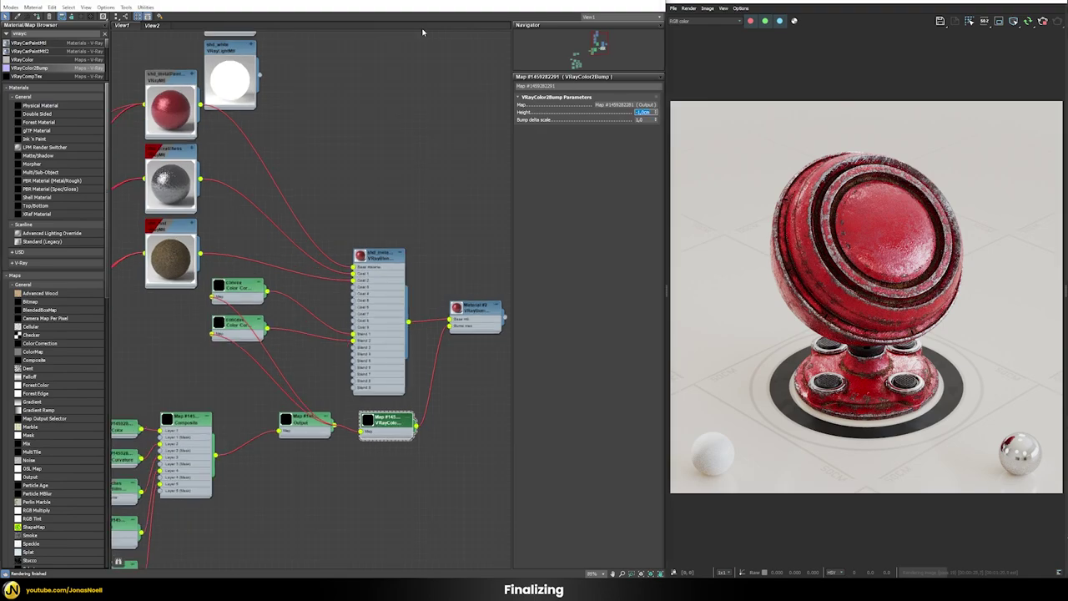
{"action": "type", "text": "-0,3"}
{"action": "key", "text": "Return"}
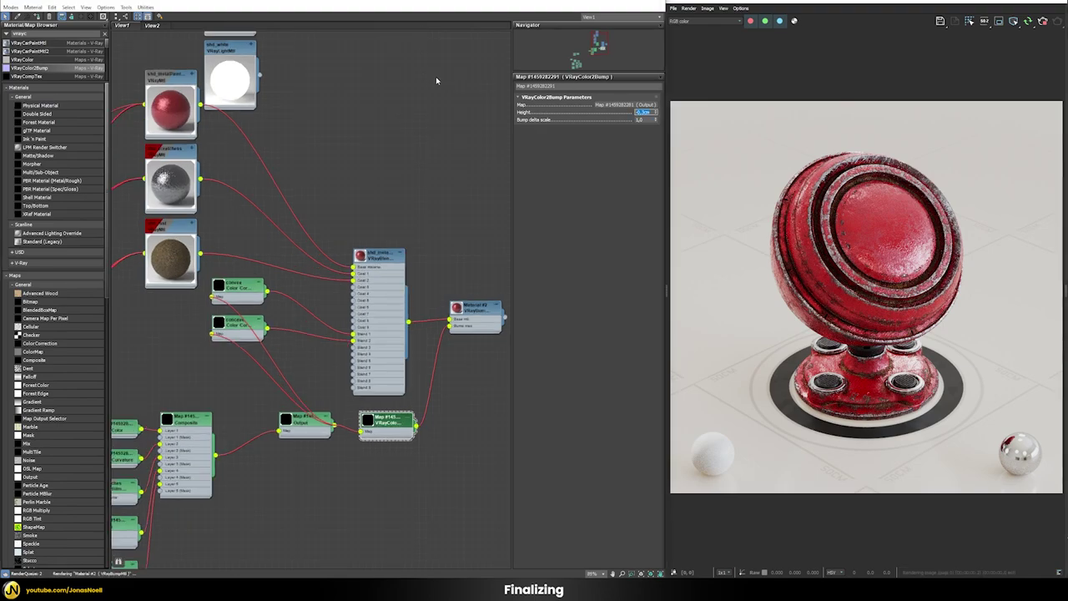
{"action": "scroll", "coordinate": [778, 246], "scroll_direction": "up", "scroll_amount": 3}
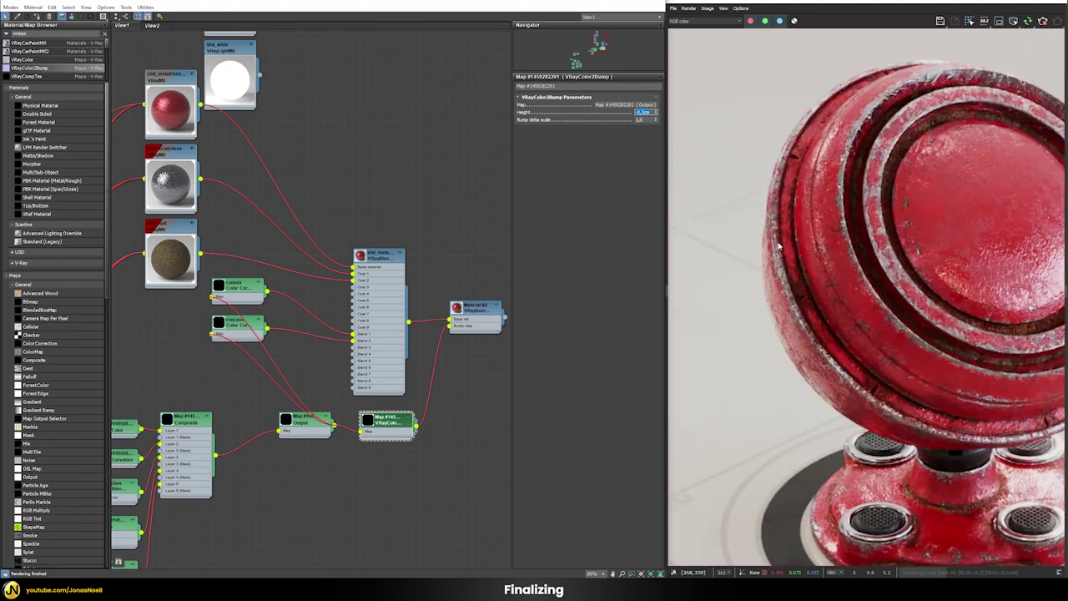
{"action": "middle_click_drag", "start_coordinate": [863, 279], "coordinate": [794, 225]}
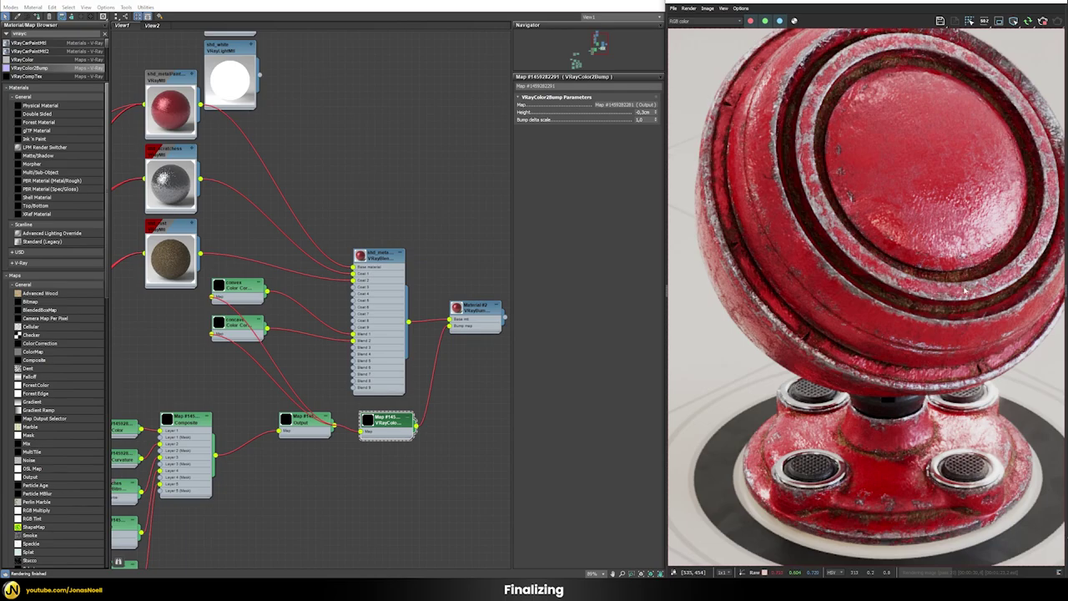
In shd_metalWeathered, set the blend amounts of the shd_rust and shd_scratches coats to 0
{"action": "double_click", "coordinate": [375, 258]}
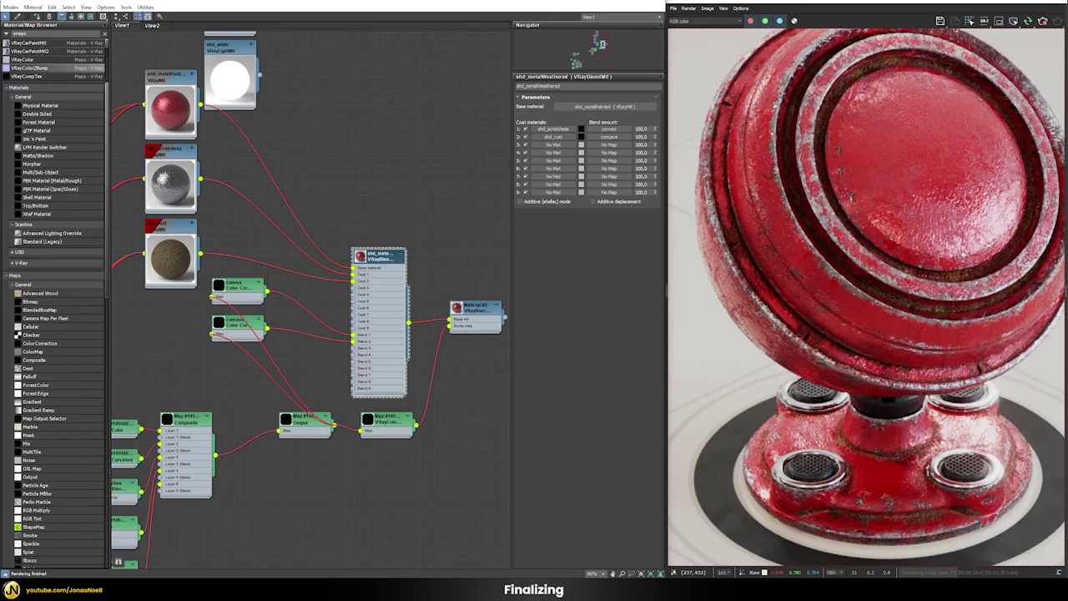
{"action": "left_click", "coordinate": [643, 136]}
{"action": "type", "text": "0"}
{"action": "key", "text": "Return"}
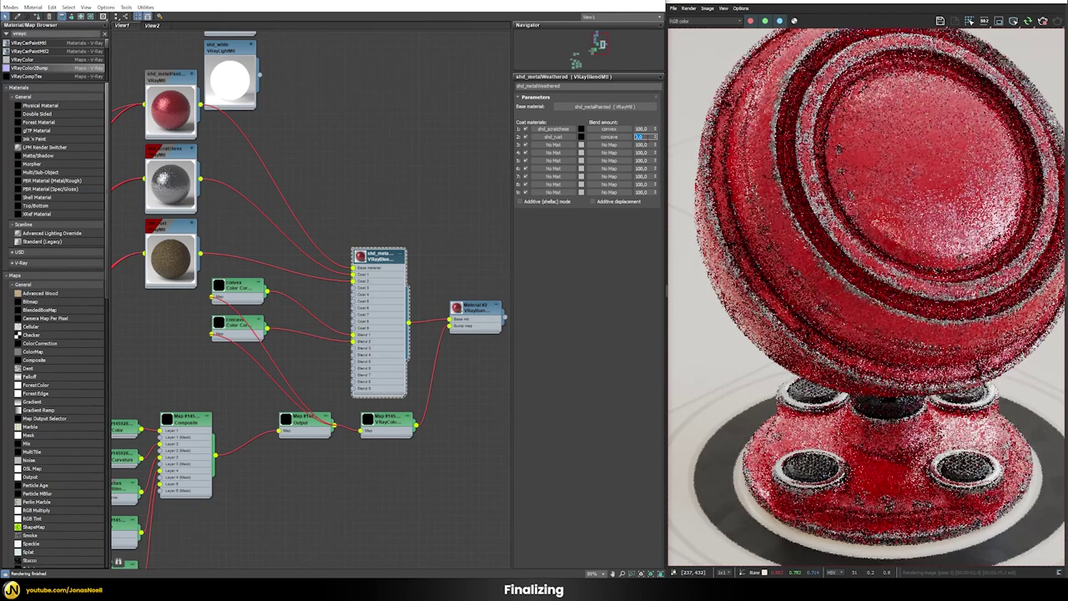
{"action": "left_click", "coordinate": [641, 128]}
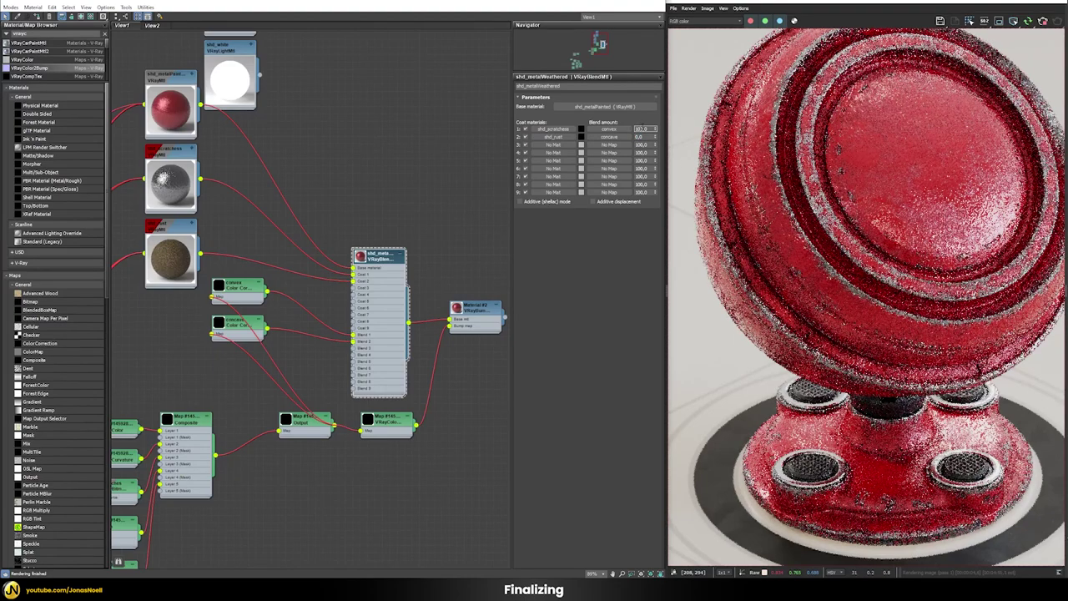
{"action": "type", "text": "0"}
{"action": "key", "text": "Return"}
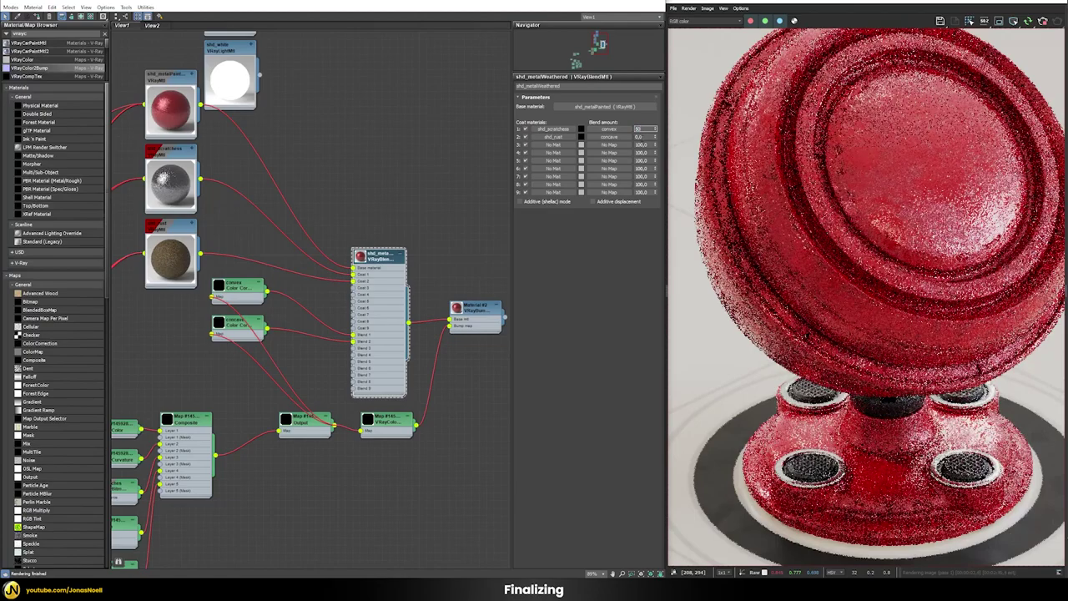
Set the blend amounts of the scratches and rust coats to 50 and check the whole object in the render
{"action": "type", "text": "50"}
{"action": "key", "text": "Tab"}
{"action": "type", "text": "50"}
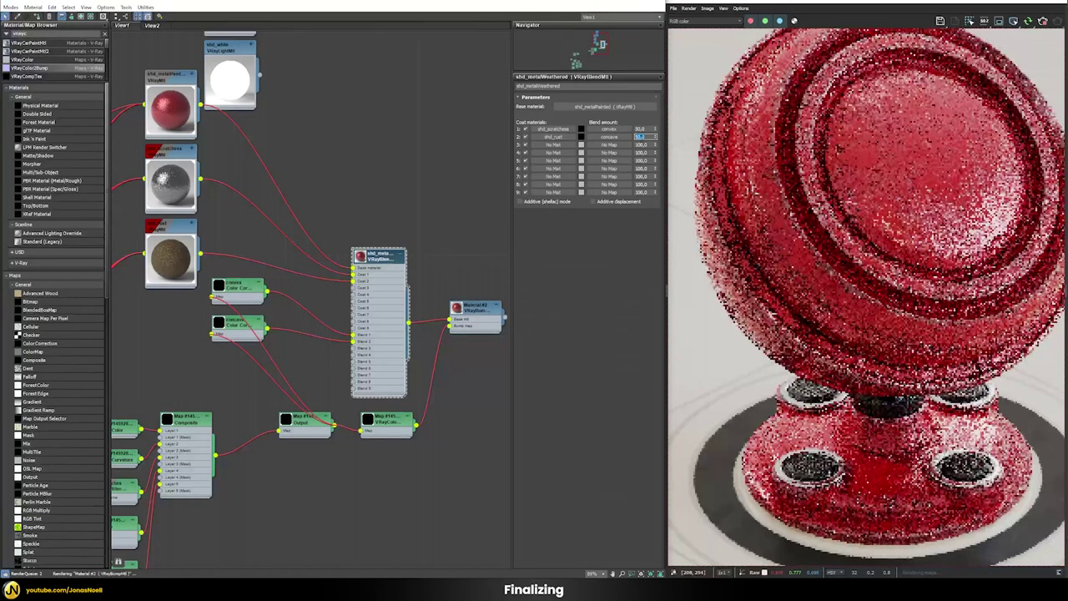
{"action": "key", "text": "Return"}
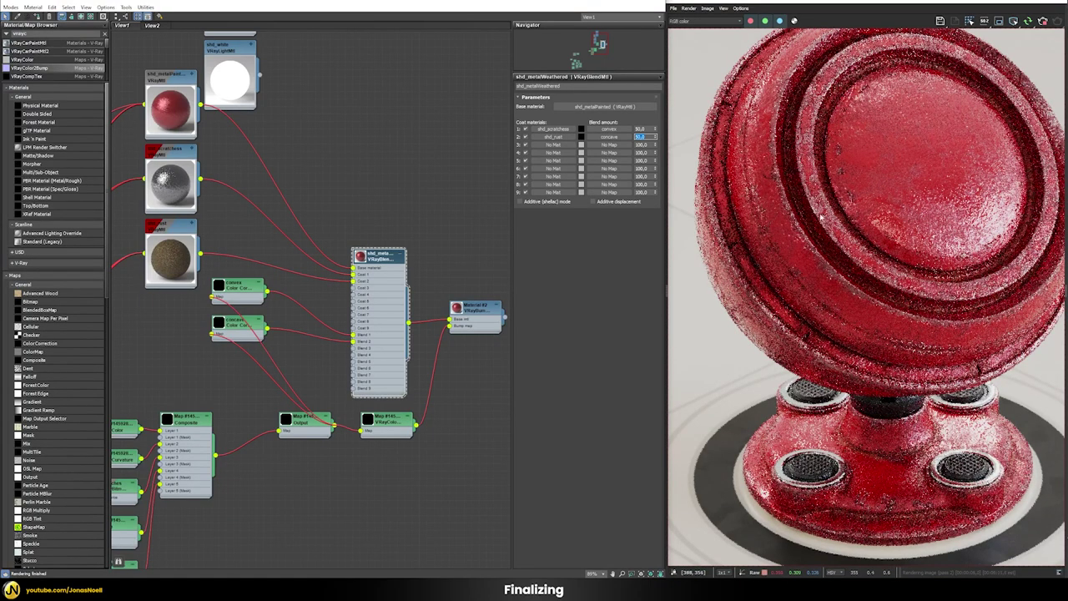
{"action": "scroll", "coordinate": [839, 254], "scroll_direction": "down", "scroll_amount": 3}
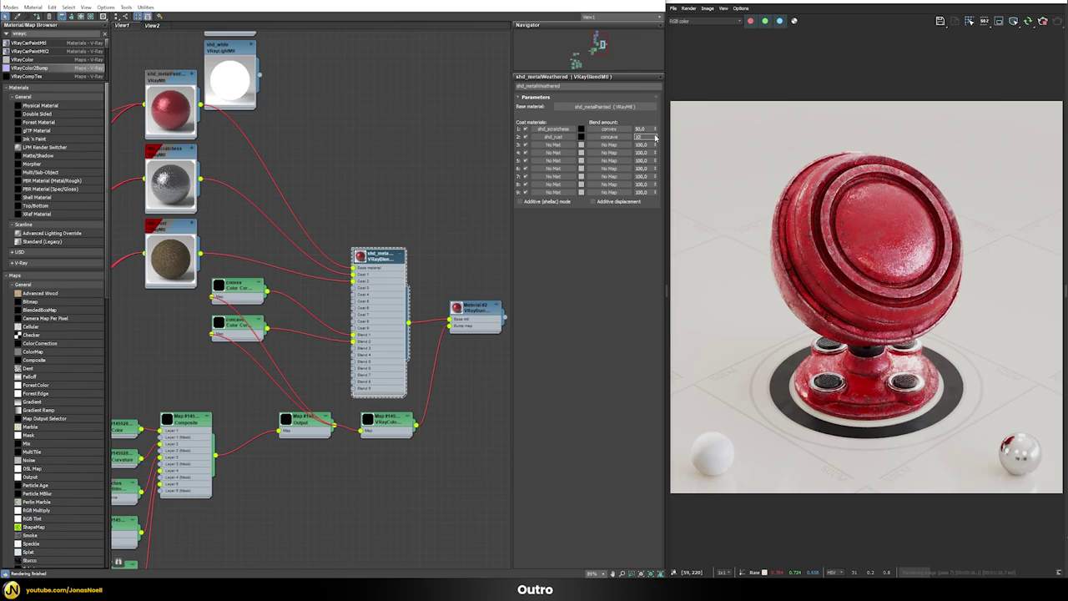
Set the blend amounts of the rust and scratches coats in shd_metalWeathered to 100
{"action": "type", "text": "0"}
{"action": "key", "text": "shift+Tab"}
{"action": "type", "text": "100"}
{"action": "key", "text": "Return"}
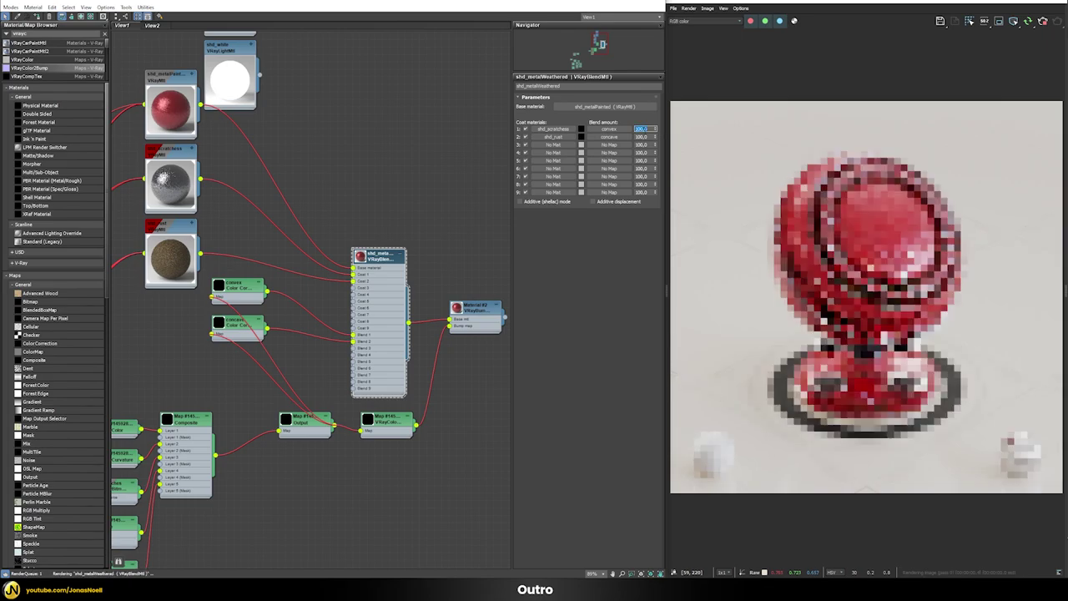